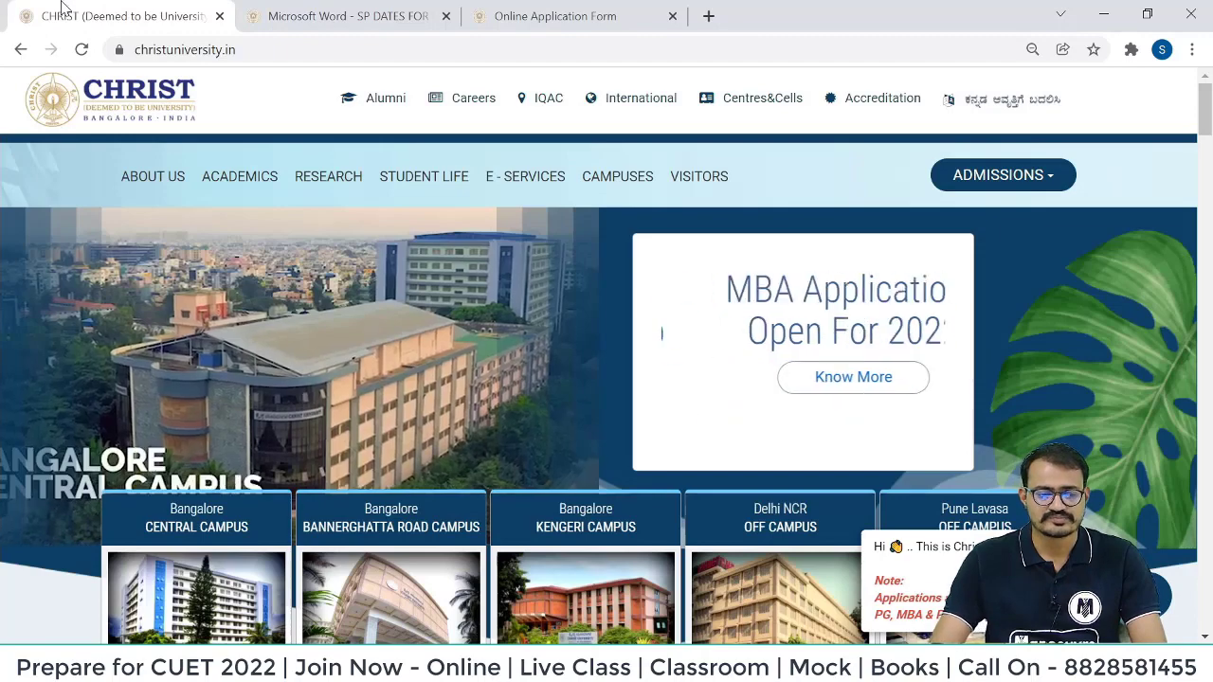
# Review the 2022 entrance test dates in the SP DATES PDF, noting 03-04-2022, then return to admissions.
pyautogui.click(359, 13)
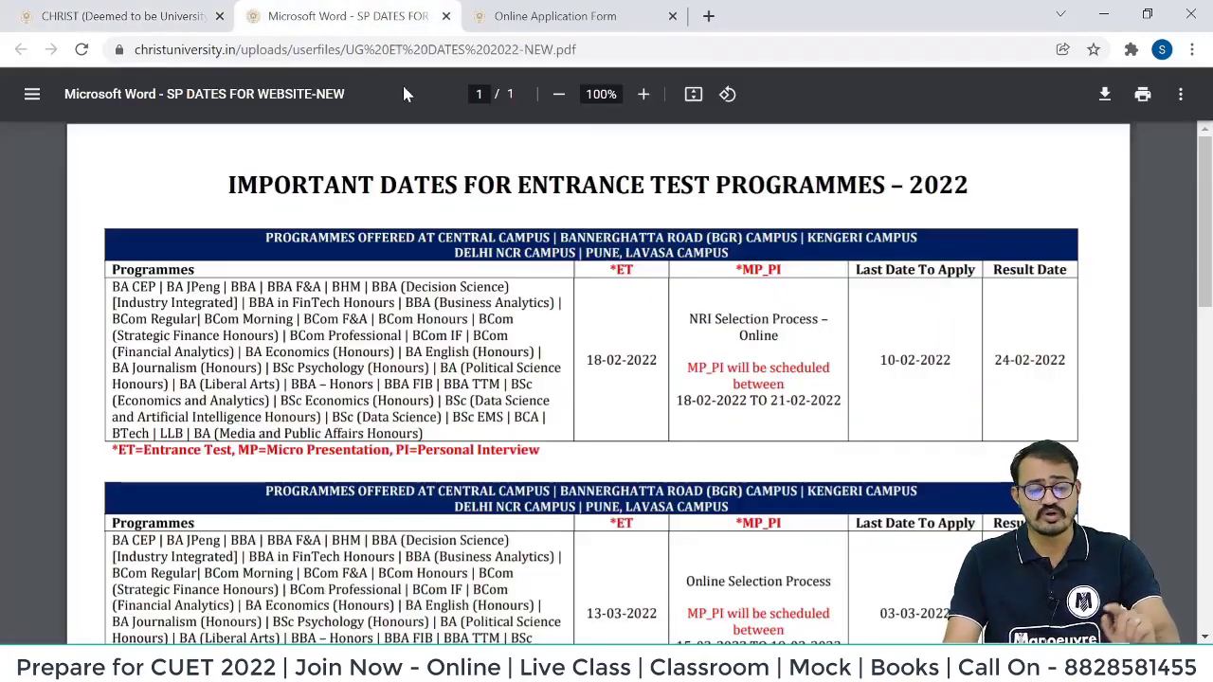
pyautogui.scroll(-3, 537, 322)
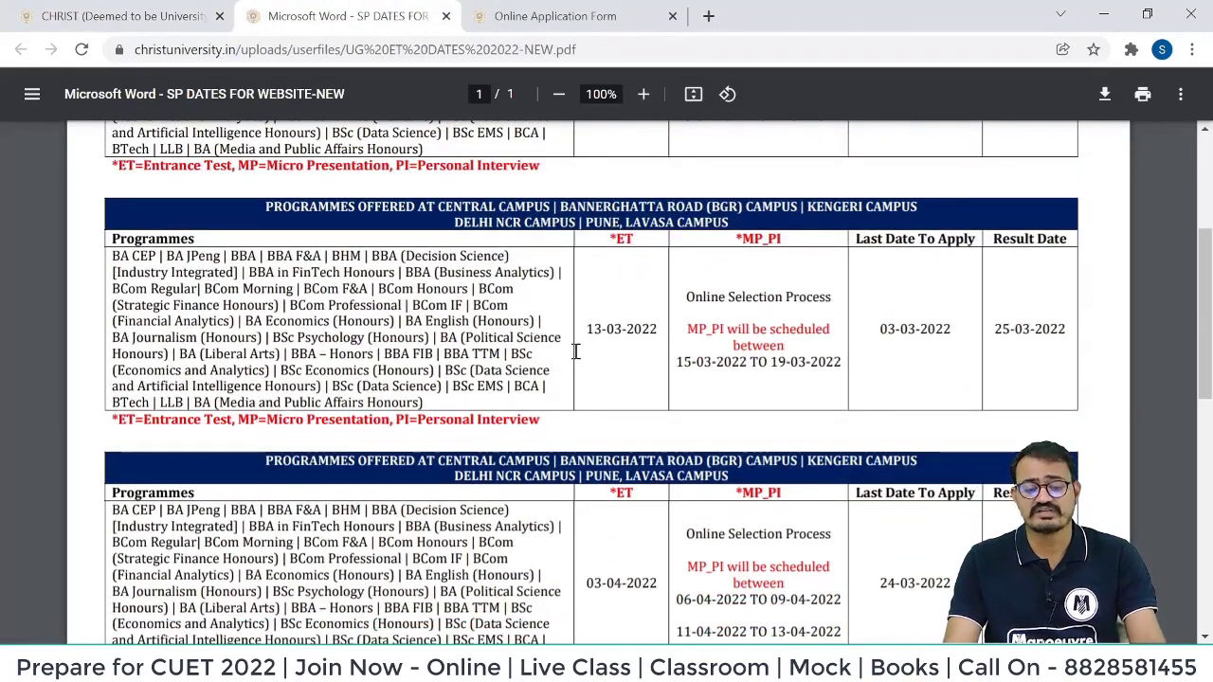
pyautogui.moveTo(575, 347); pyautogui.dragTo(625, 442)
pyautogui.scroll(-3, 624, 380)
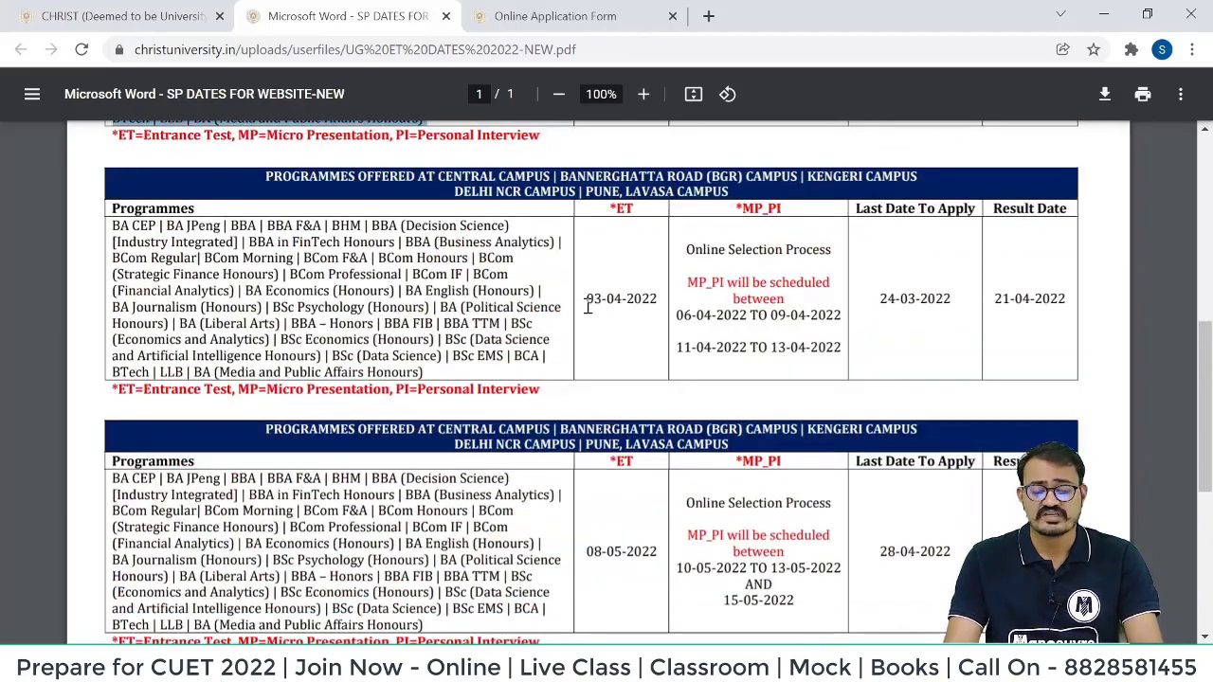
pyautogui.moveTo(587, 299); pyautogui.dragTo(672, 304)
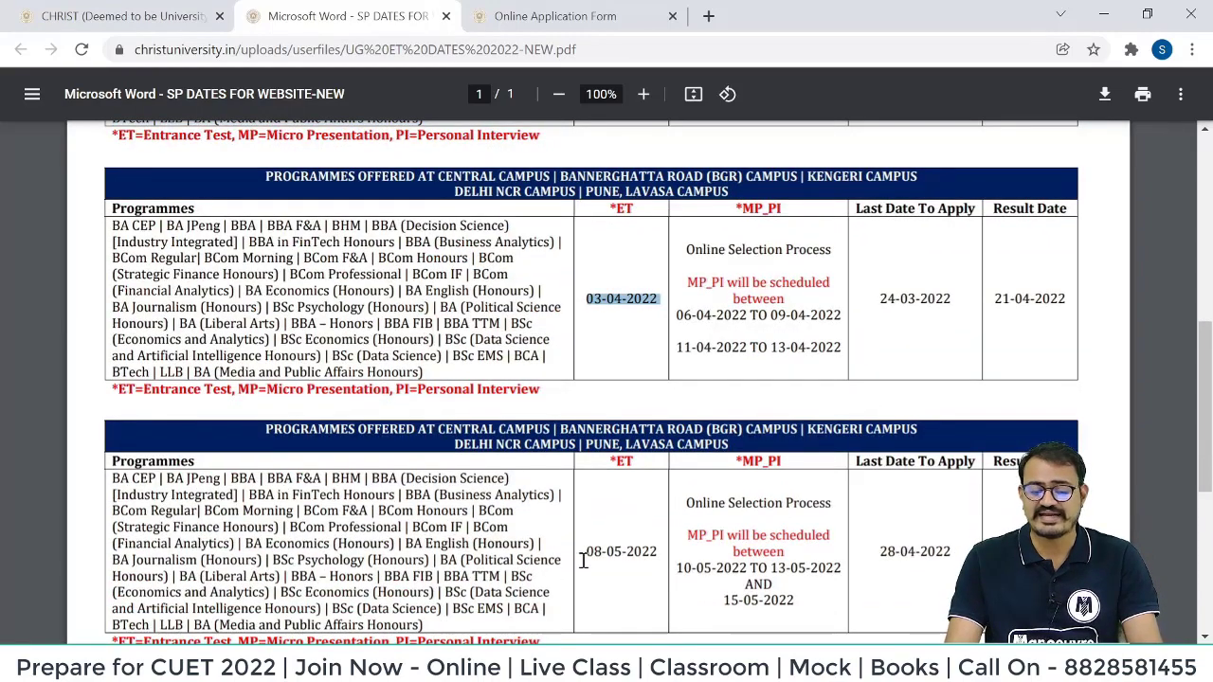
pyautogui.moveTo(582, 557); pyautogui.dragTo(647, 469)
pyautogui.scroll(-4, 646, 469)
pyautogui.scroll(10, 647, 469)
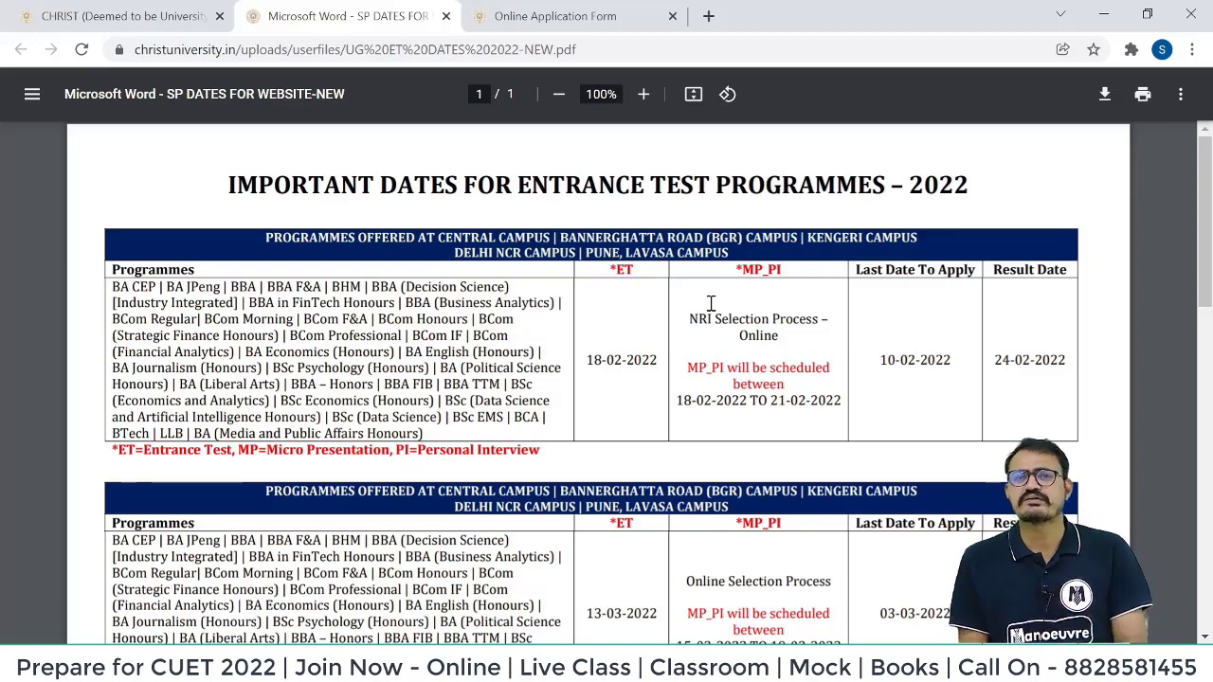
pyautogui.hotkey('ctrl', 'shift', 'Tab')
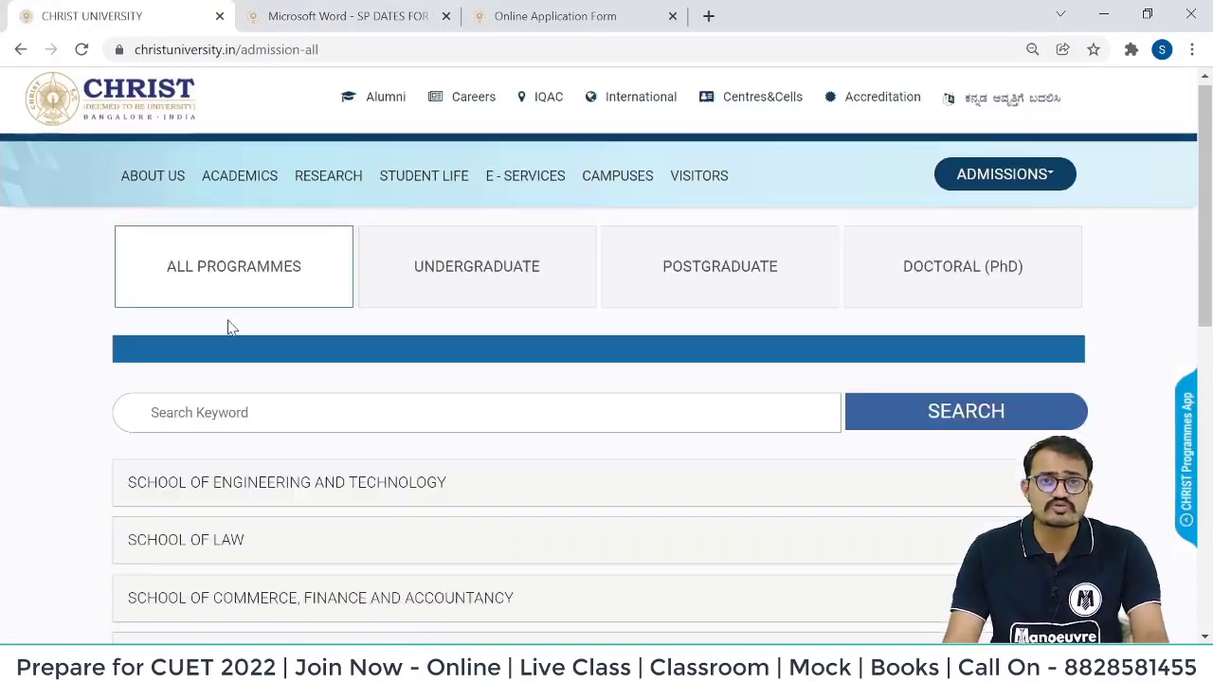
# Open the School of Business and Management programmes and check the application open and close dates.
pyautogui.scroll(-4, 228, 328)
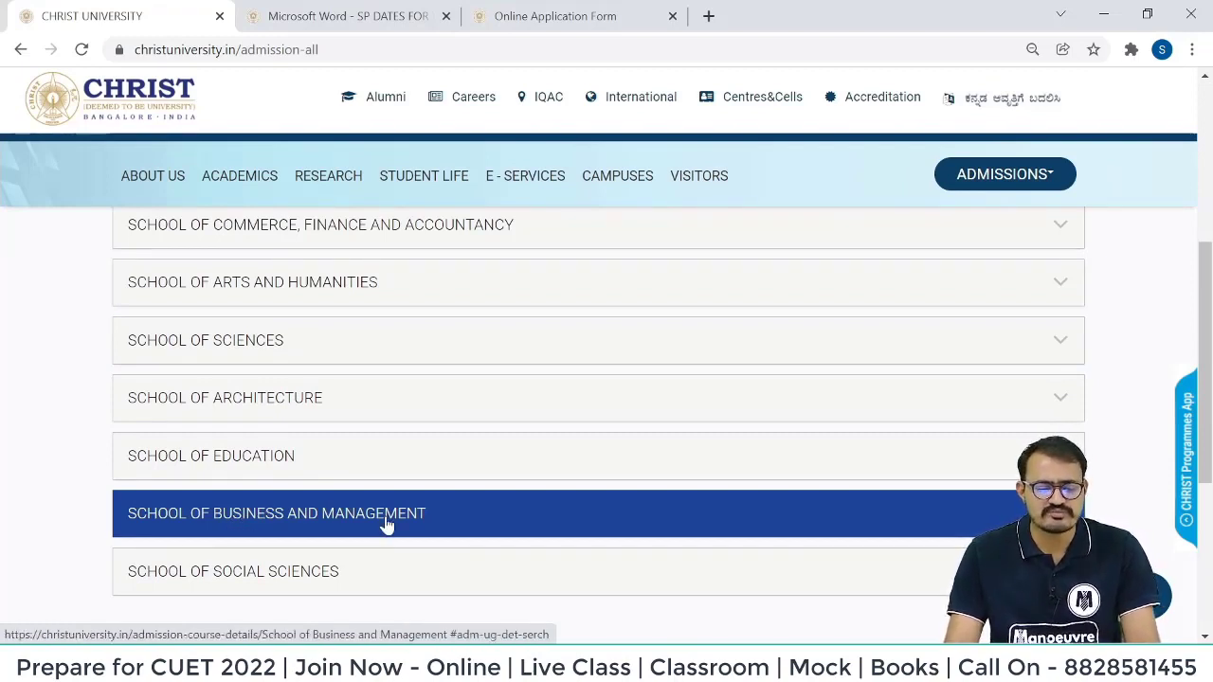
pyautogui.click(386, 524)
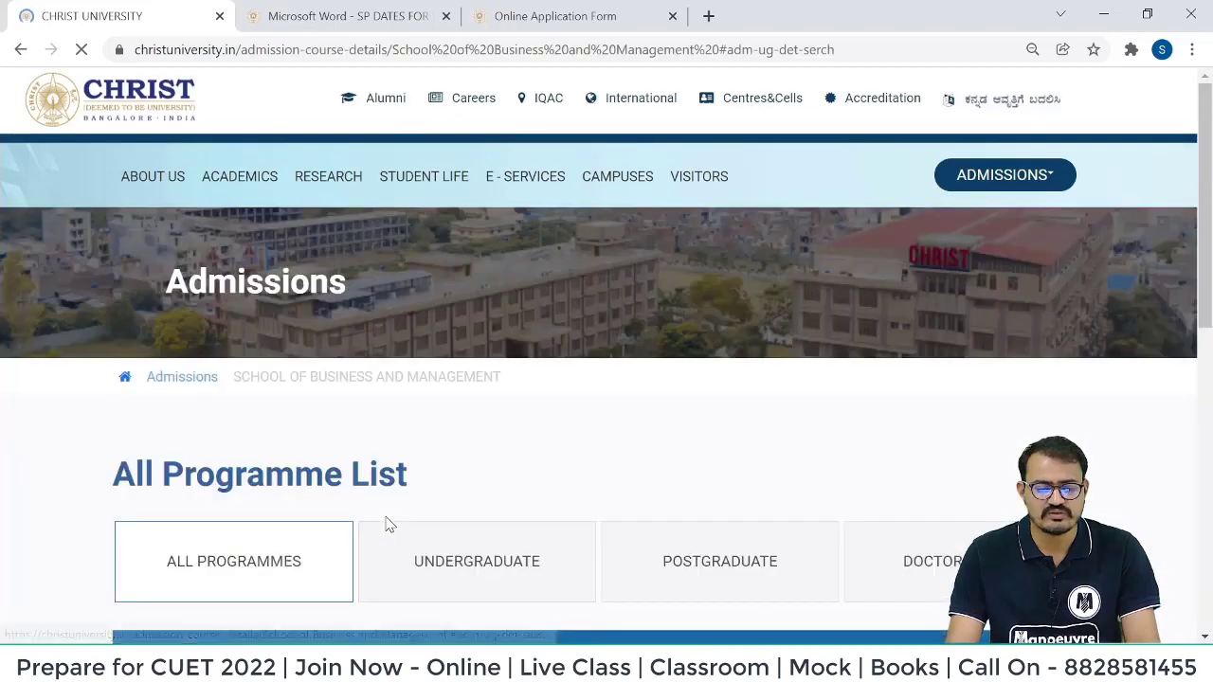
pyautogui.scroll(-5, 426, 351)
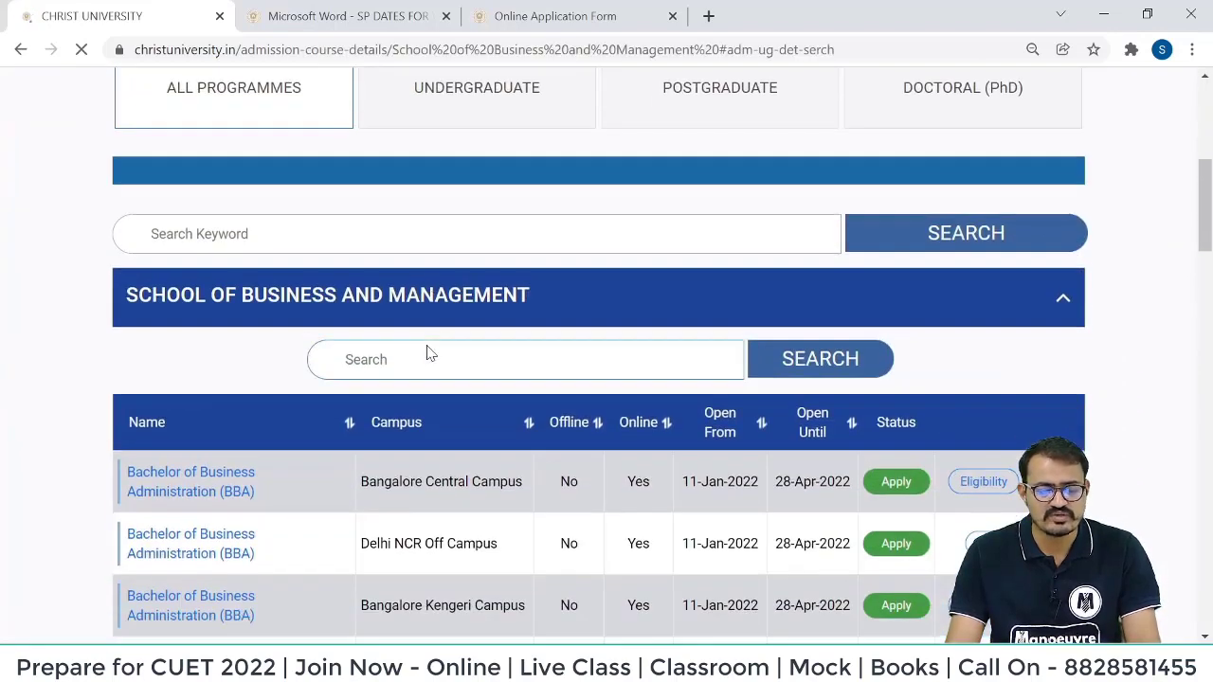
pyautogui.scroll(-2, 428, 345)
pyautogui.moveTo(680, 294); pyautogui.dragTo(853, 301)
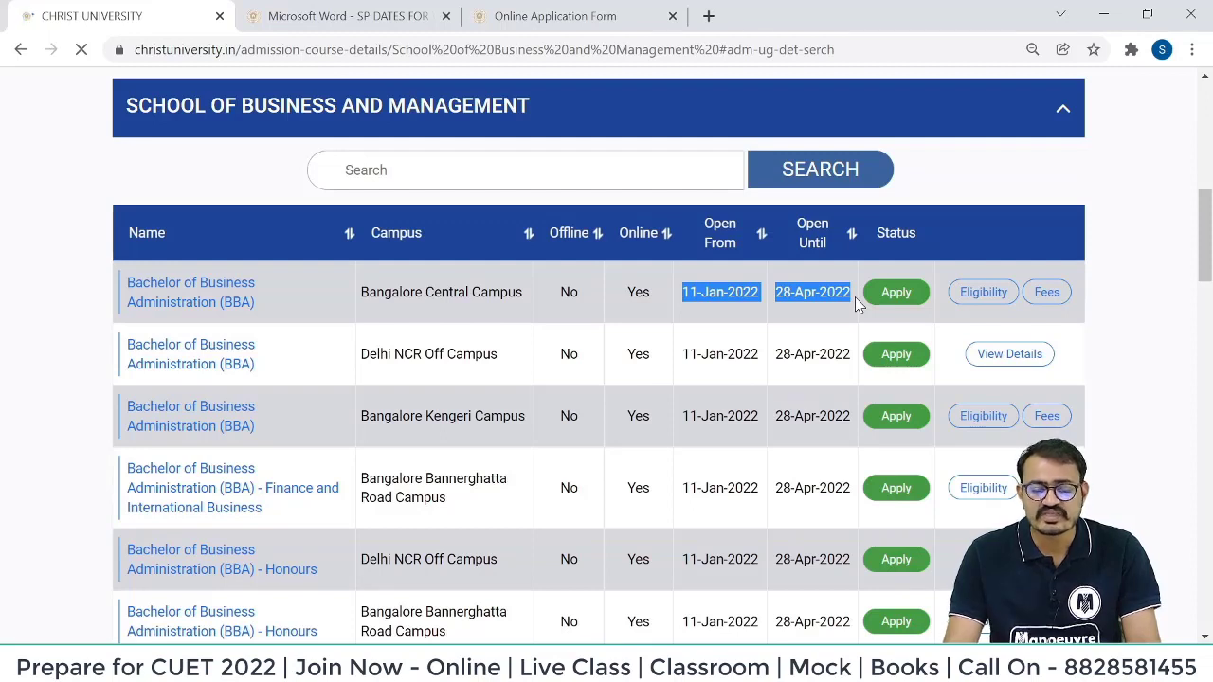
pyautogui.click(728, 316)
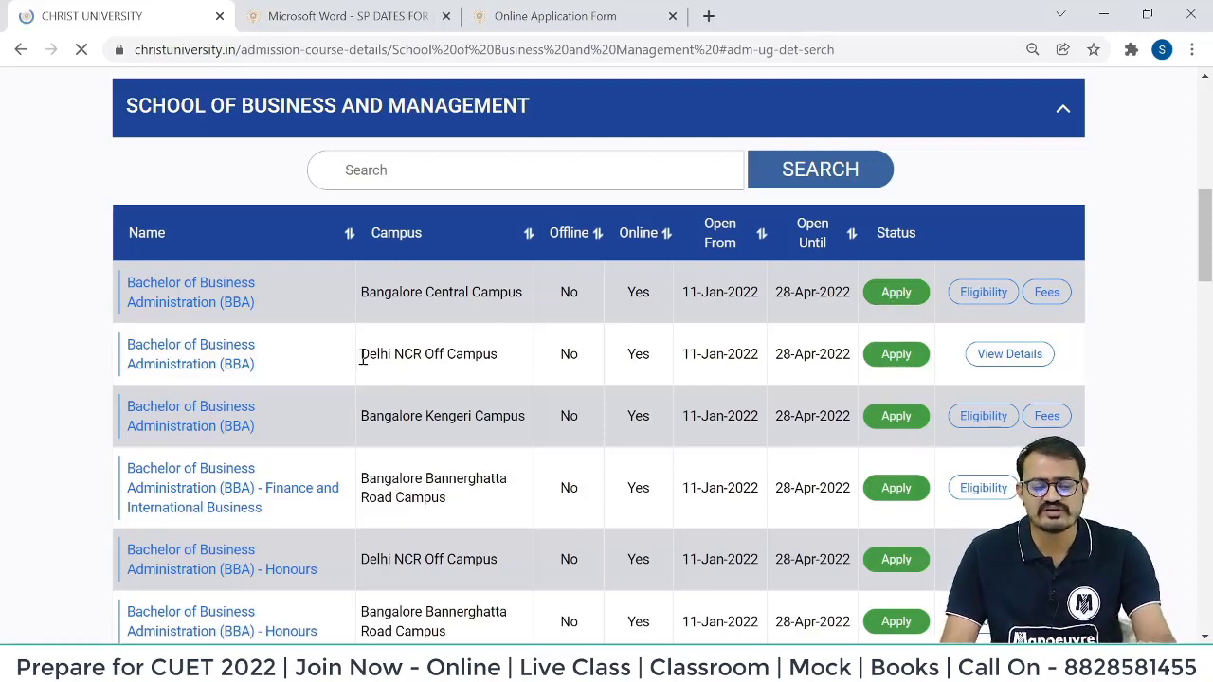
# Start the BBA application for Bangalore Central Campus.
pyautogui.moveTo(363, 357); pyautogui.dragTo(520, 360)
pyautogui.moveTo(354, 304); pyautogui.dragTo(541, 314)
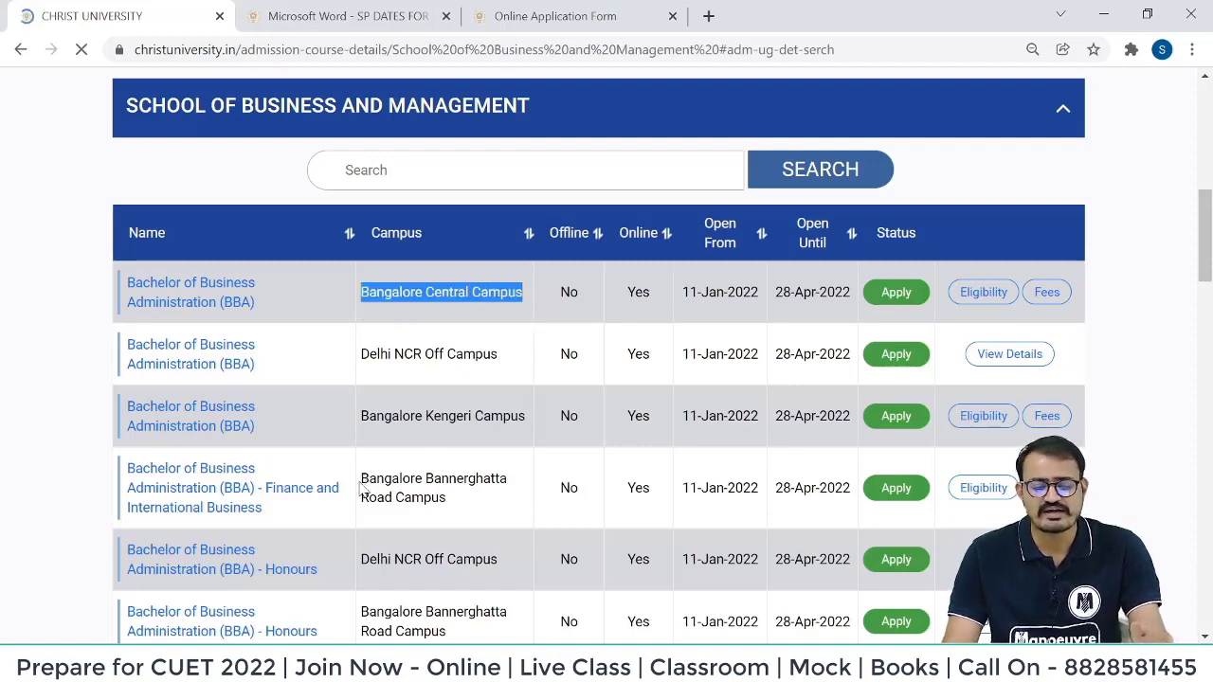
pyautogui.moveTo(361, 488); pyautogui.dragTo(474, 520)
pyautogui.scroll(1, 786, 424)
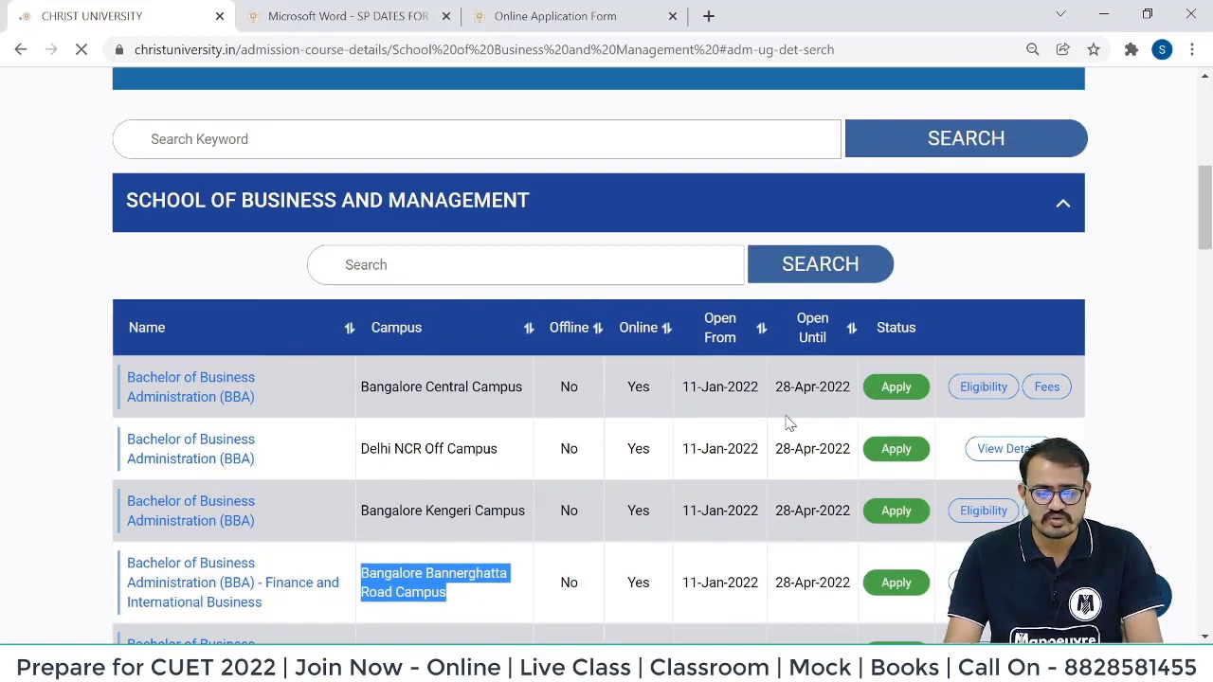
pyautogui.scroll(-1, 235, 379)
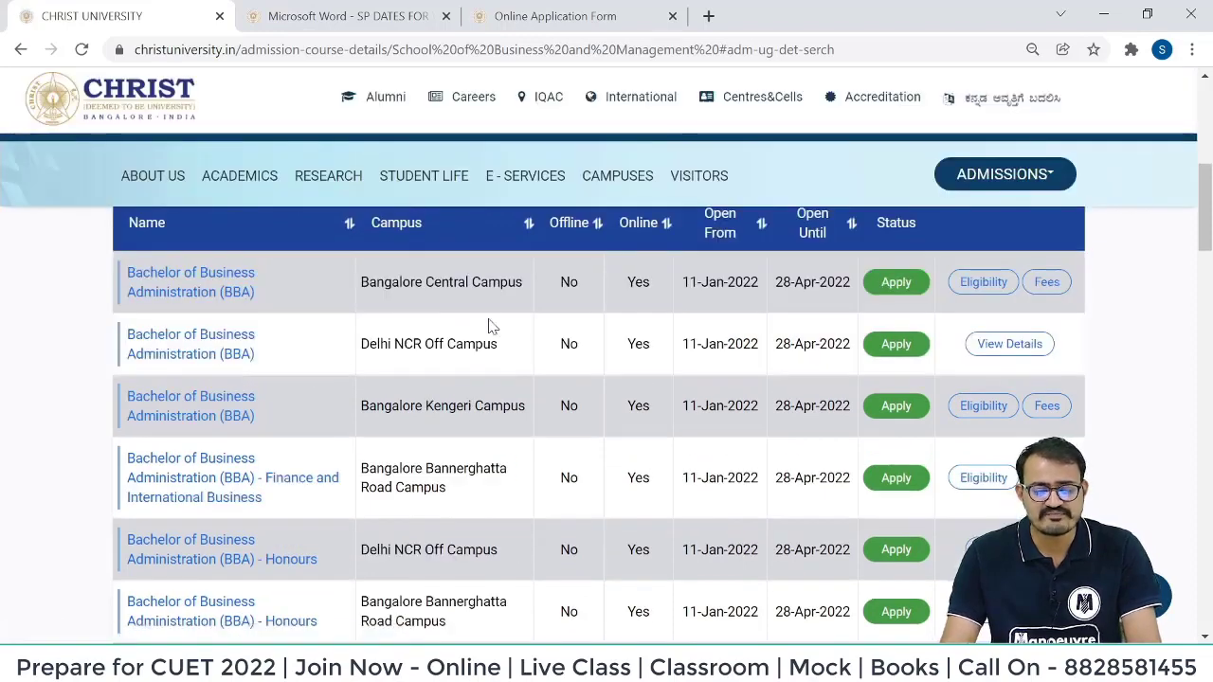
pyautogui.click(893, 284)
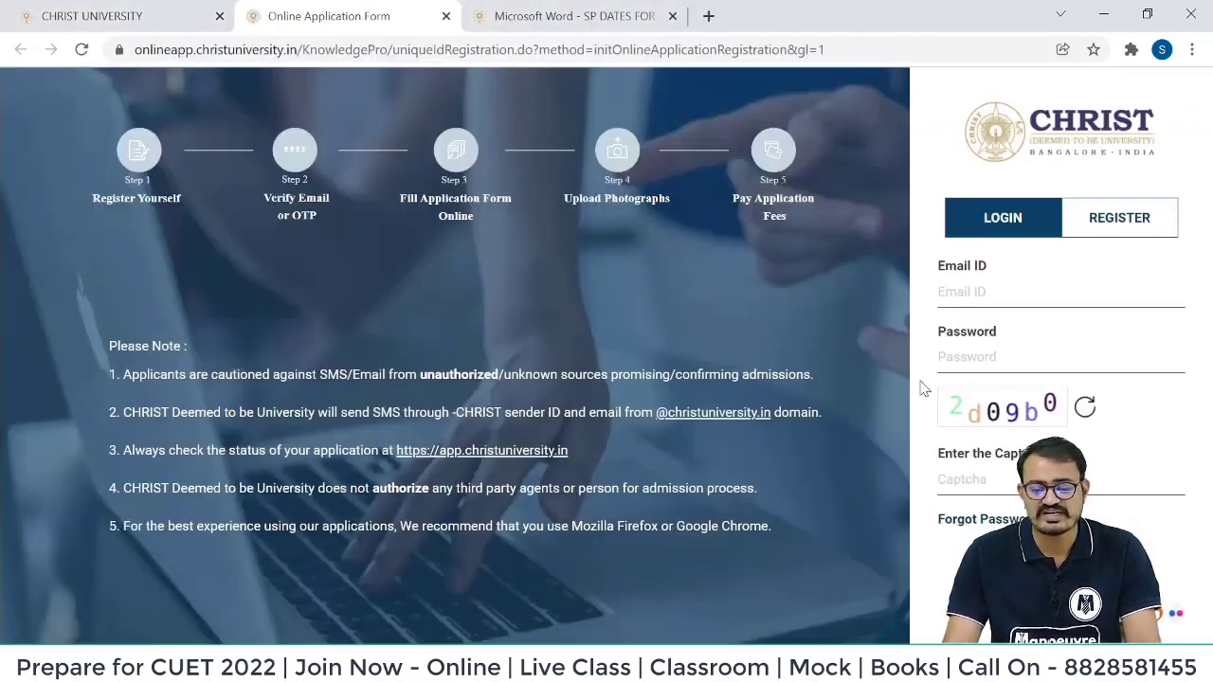
# On the registration form, enter the applicant's Class 10 name and e-mail address, then the password.
pyautogui.click(1120, 232)
pyautogui.click(1001, 310)
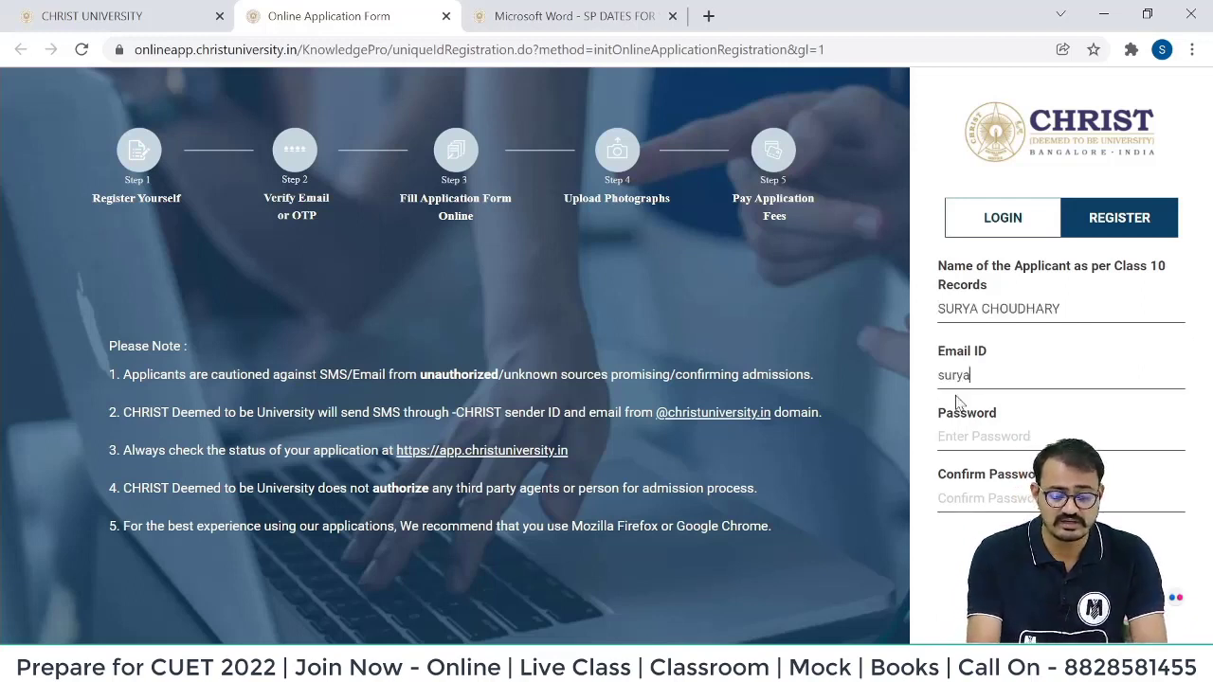
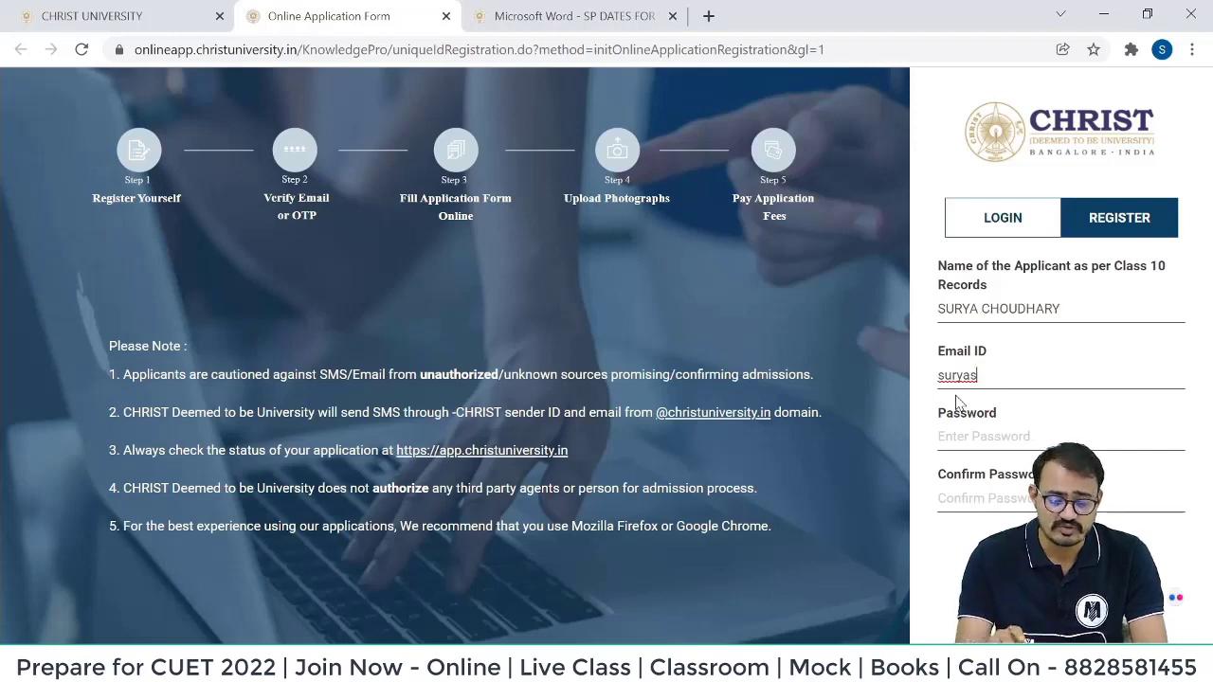
pyautogui.click(976, 435)
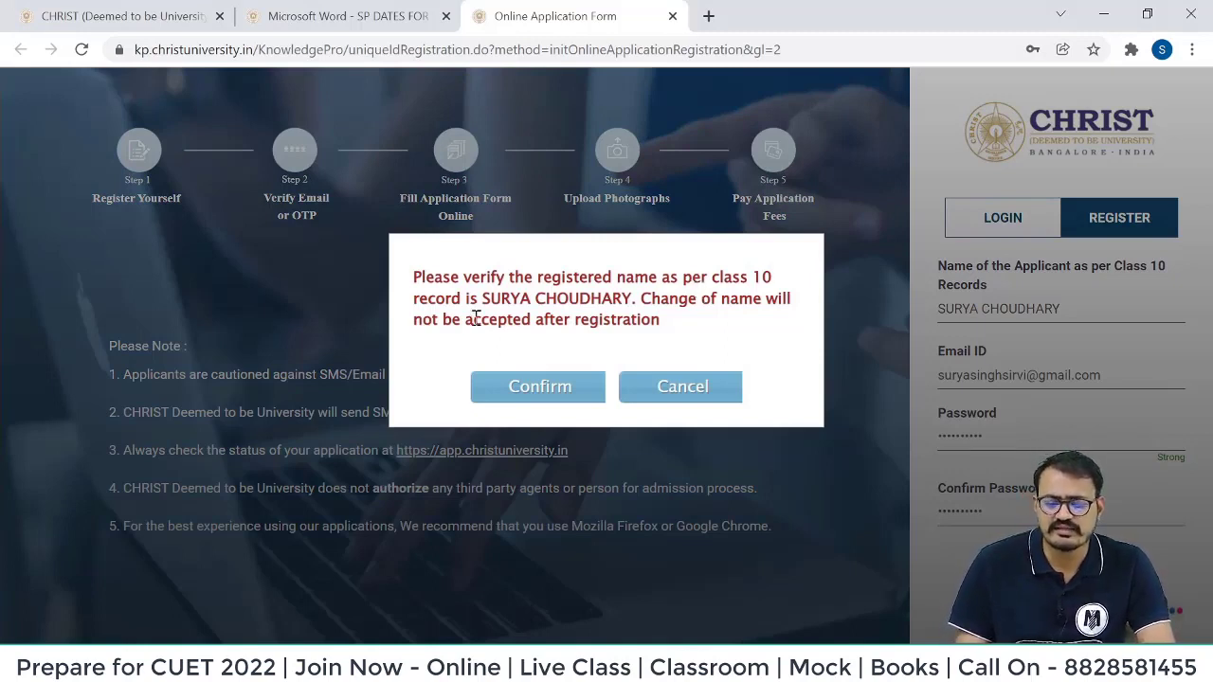
# Confirm the Class 10 name and verify the e-mail by pasting the OTP copied from Gmail.
pyautogui.moveTo(481, 299); pyautogui.dragTo(632, 299)
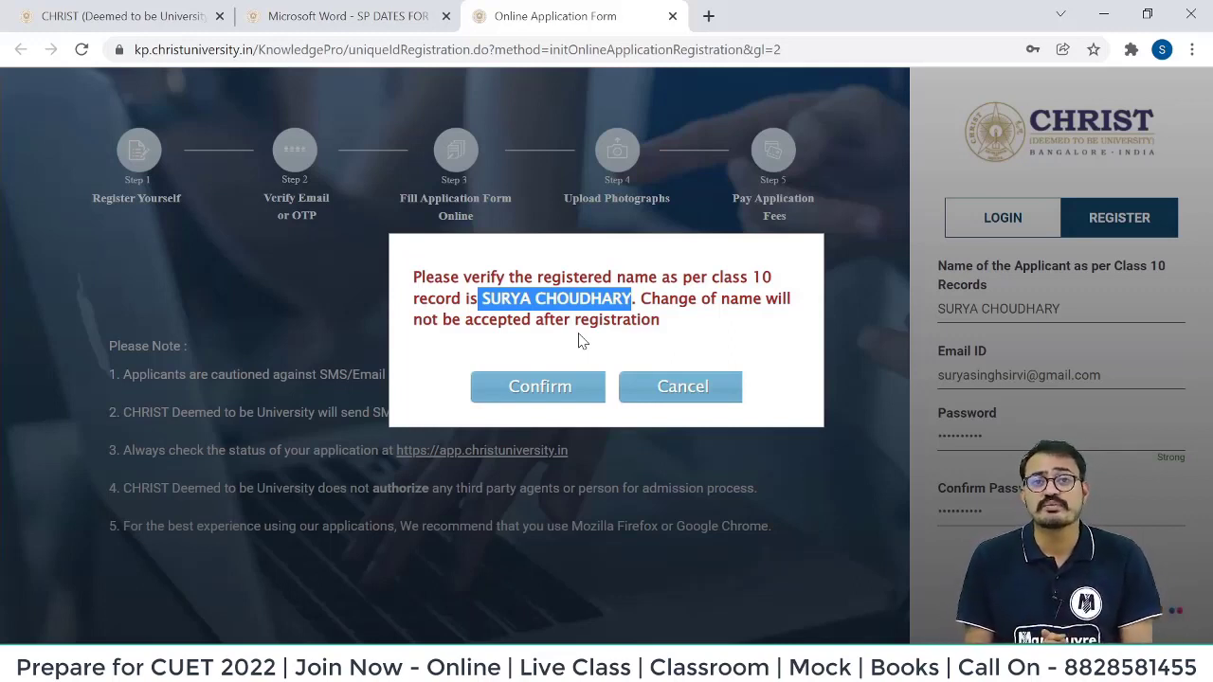
pyautogui.click(555, 384)
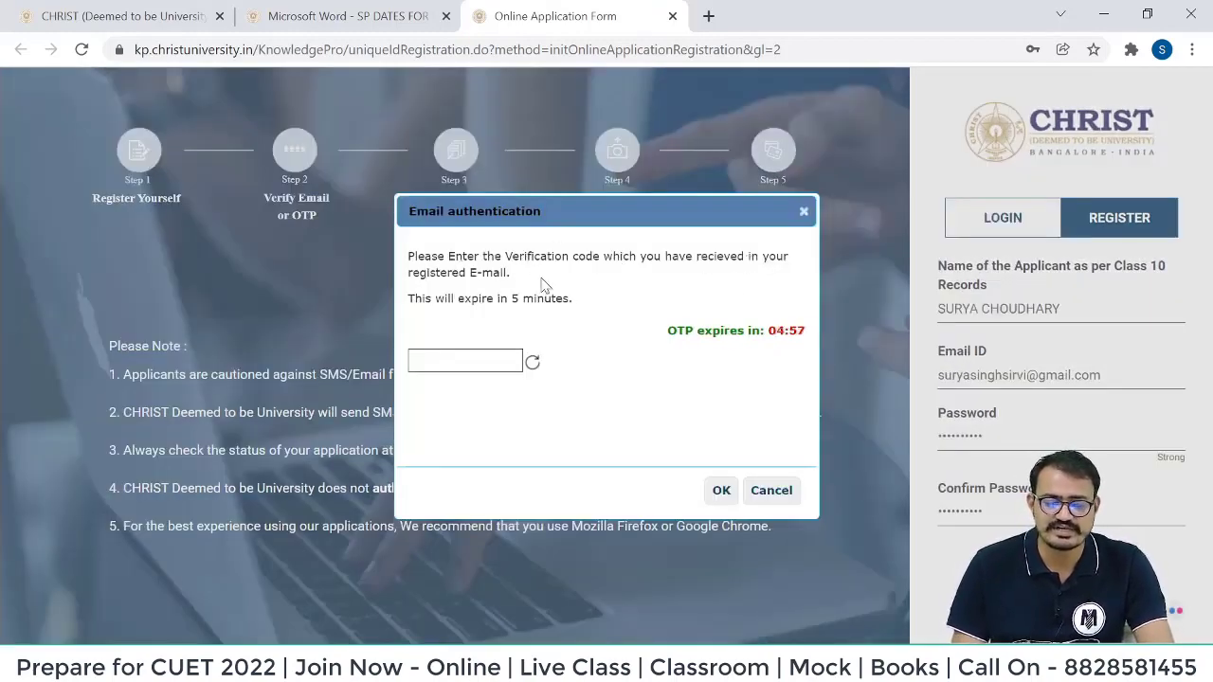
pyautogui.hotkey('alt', 'Tab')
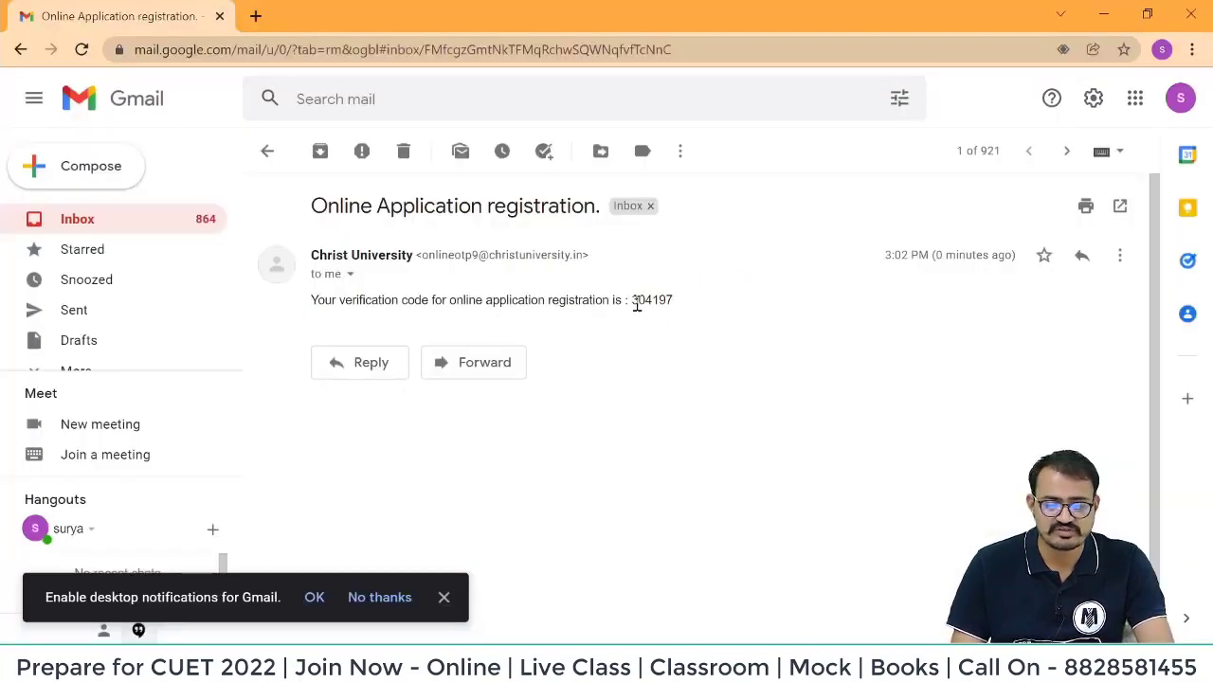
pyautogui.moveTo(631, 300); pyautogui.dragTo(704, 306)
pyautogui.hotkey('ctrl', 'c')
pyautogui.click(704, 306)
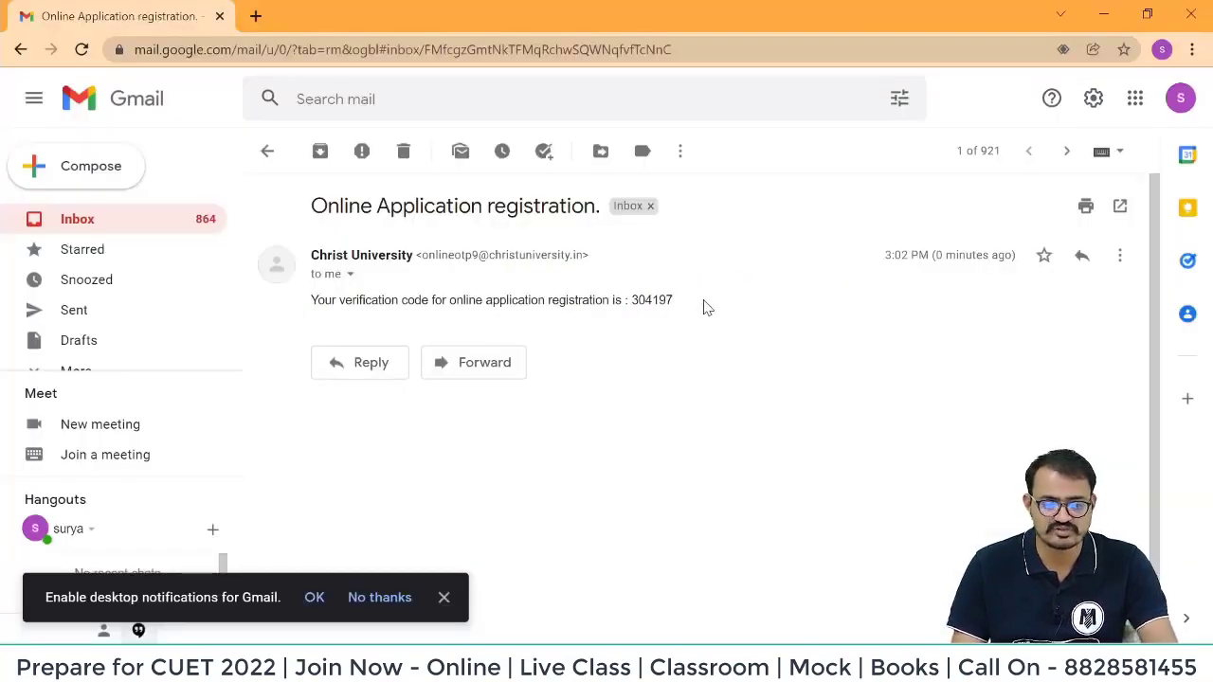
pyautogui.hotkey('alt', 'Tab')
pyautogui.click(433, 360)
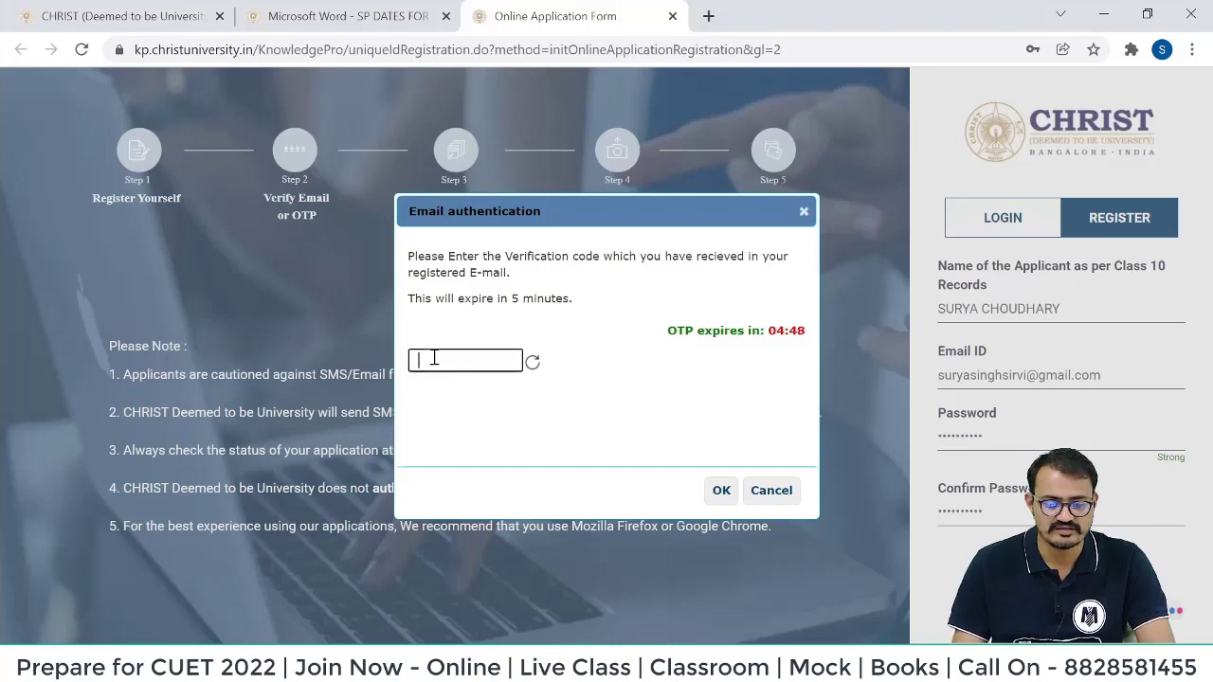
pyautogui.hotkey('ctrl', 'v')
pyautogui.click(721, 491)
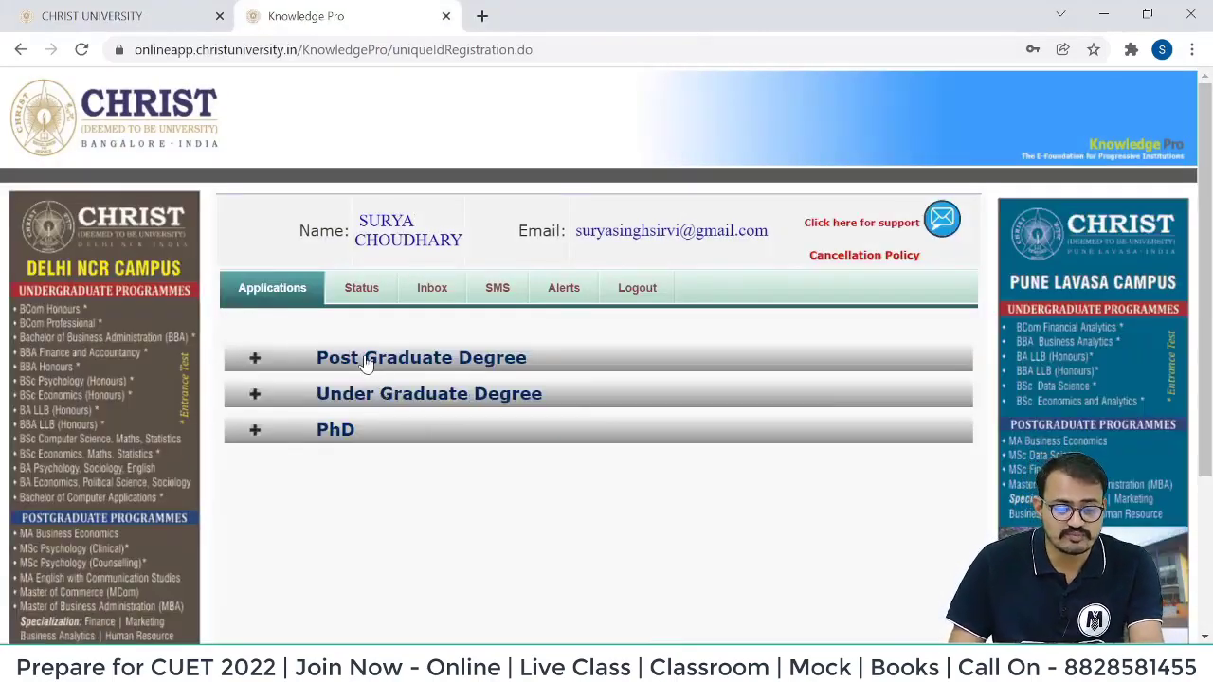
# Expand the Post Graduate and Under Graduate Degree programme lists.
pyautogui.click(399, 366)
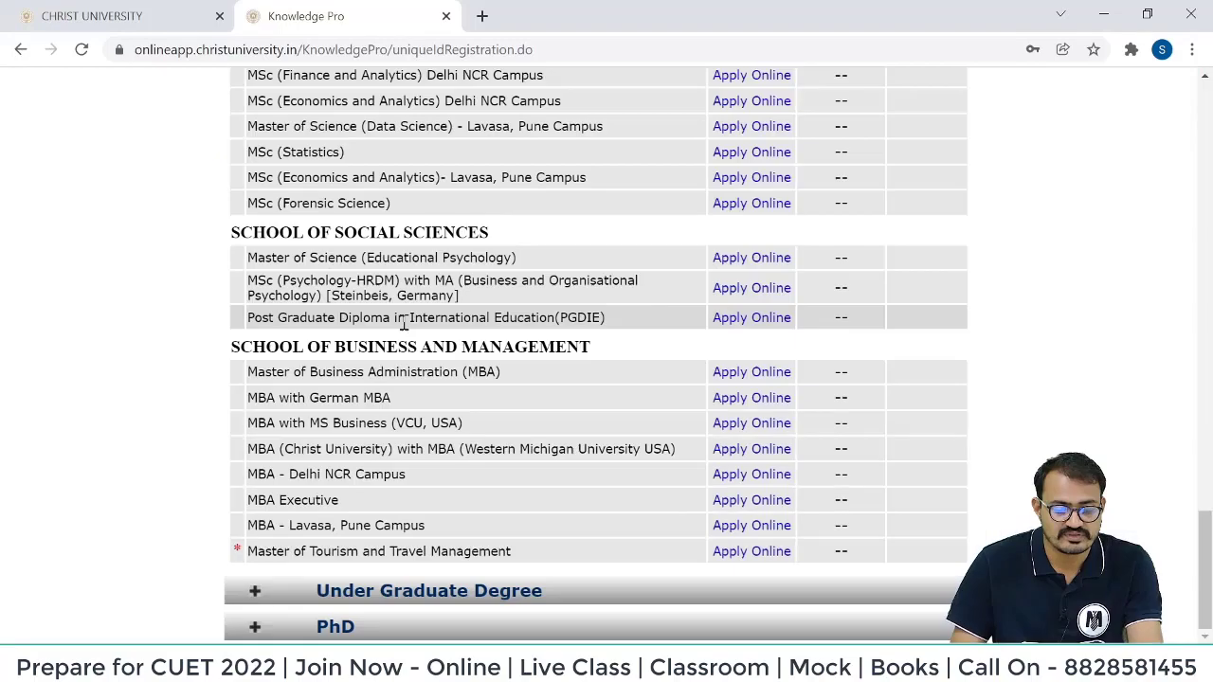
pyautogui.click(398, 593)
pyautogui.scroll(-2, 477, 306)
pyautogui.scroll(1, 476, 293)
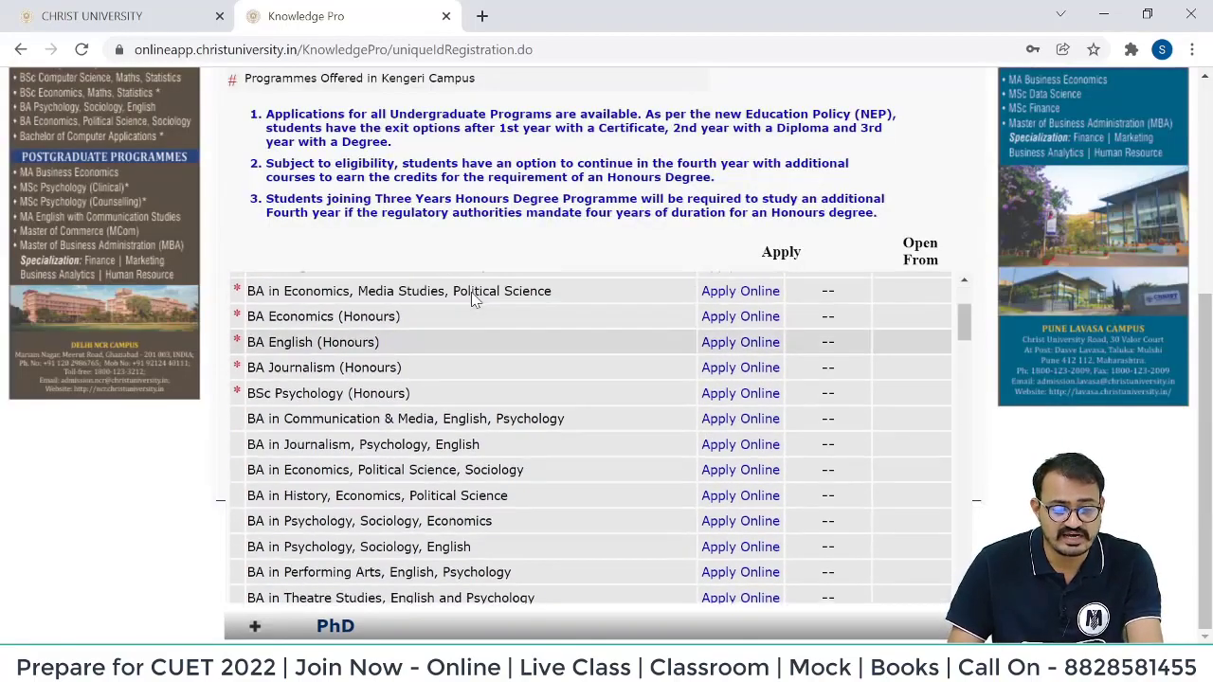
pyautogui.scroll(2, 360, 356)
pyautogui.scroll(3, 358, 87)
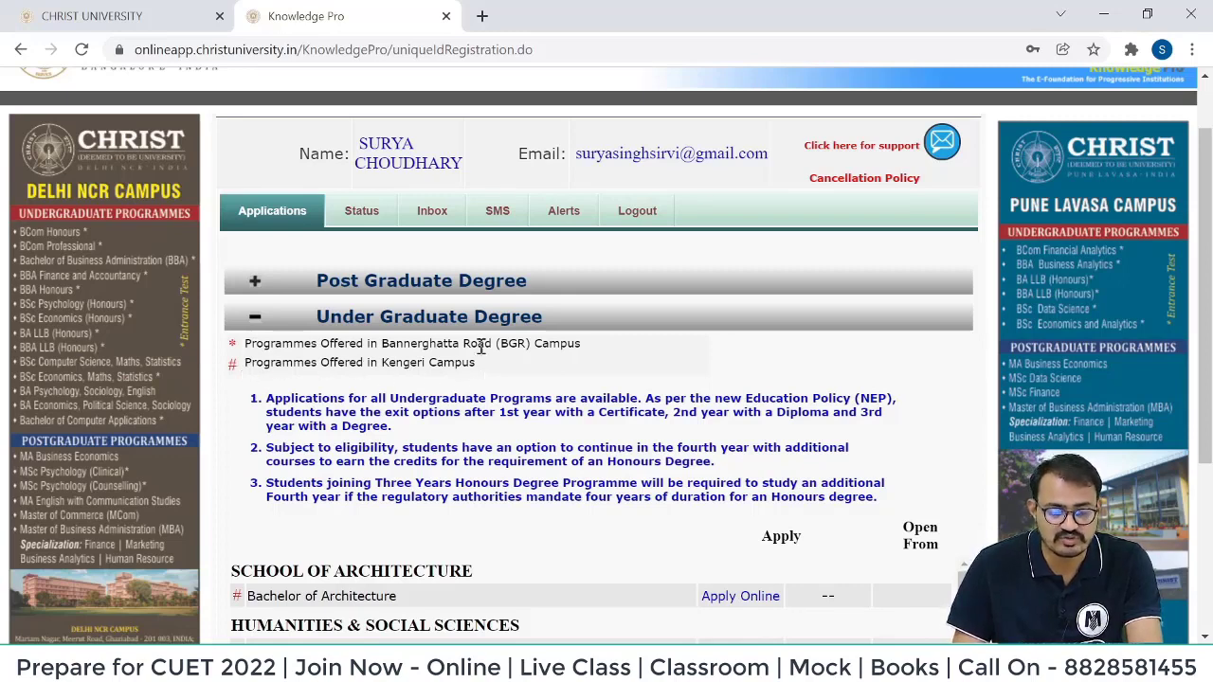
pyautogui.click(258, 320)
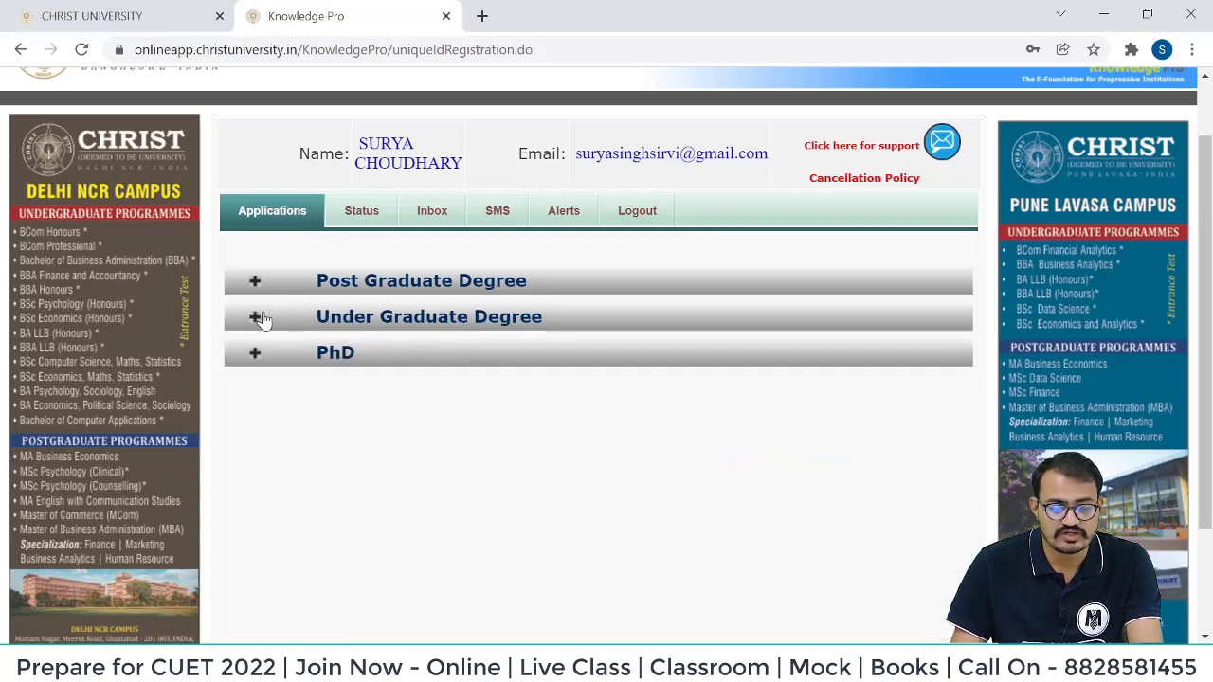
pyautogui.click(258, 318)
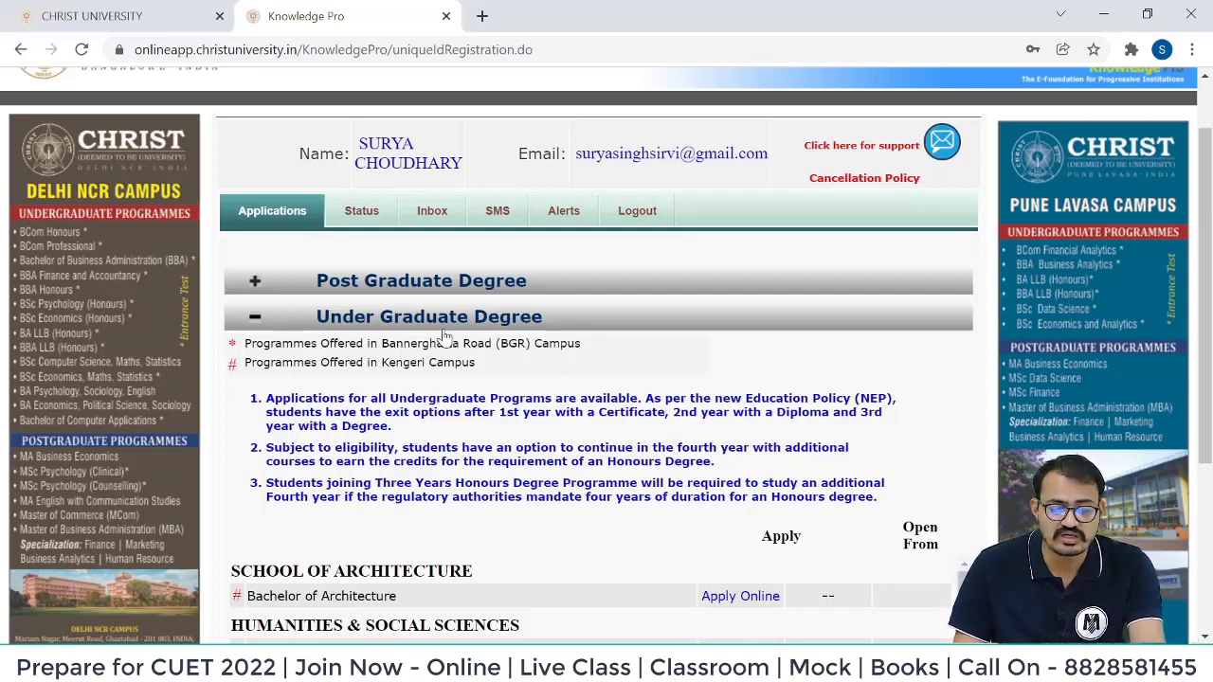
# Start the application for Bachelor of Business Administration (BBA) under MANAGEMENT.
pyautogui.scroll(-2, 445, 333)
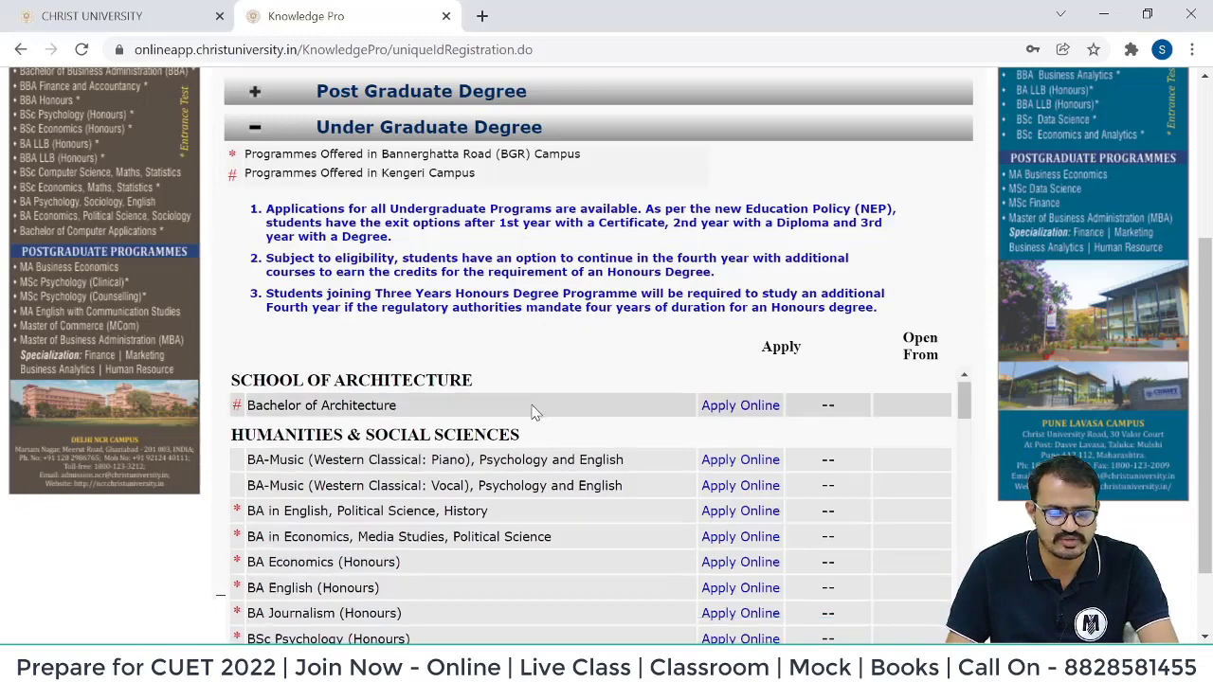
pyautogui.scroll(-1, 530, 411)
pyautogui.scroll(-1, 352, 493)
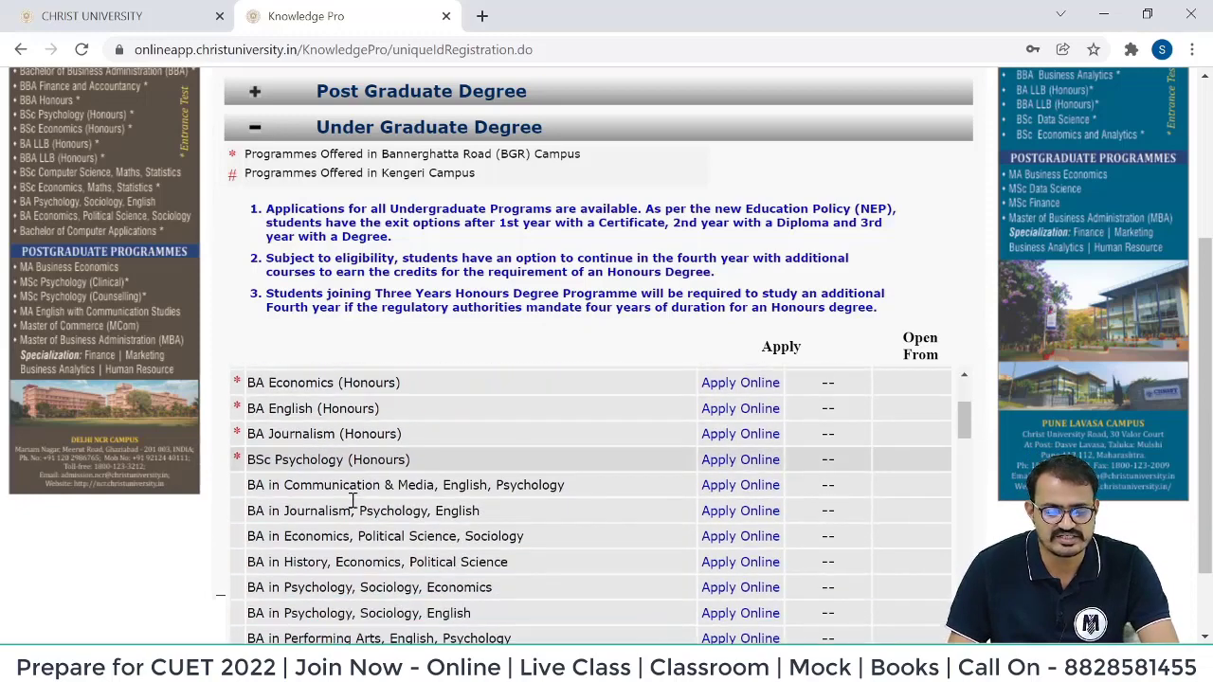
pyautogui.scroll(-1, 394, 480)
pyautogui.scroll(-3, 396, 484)
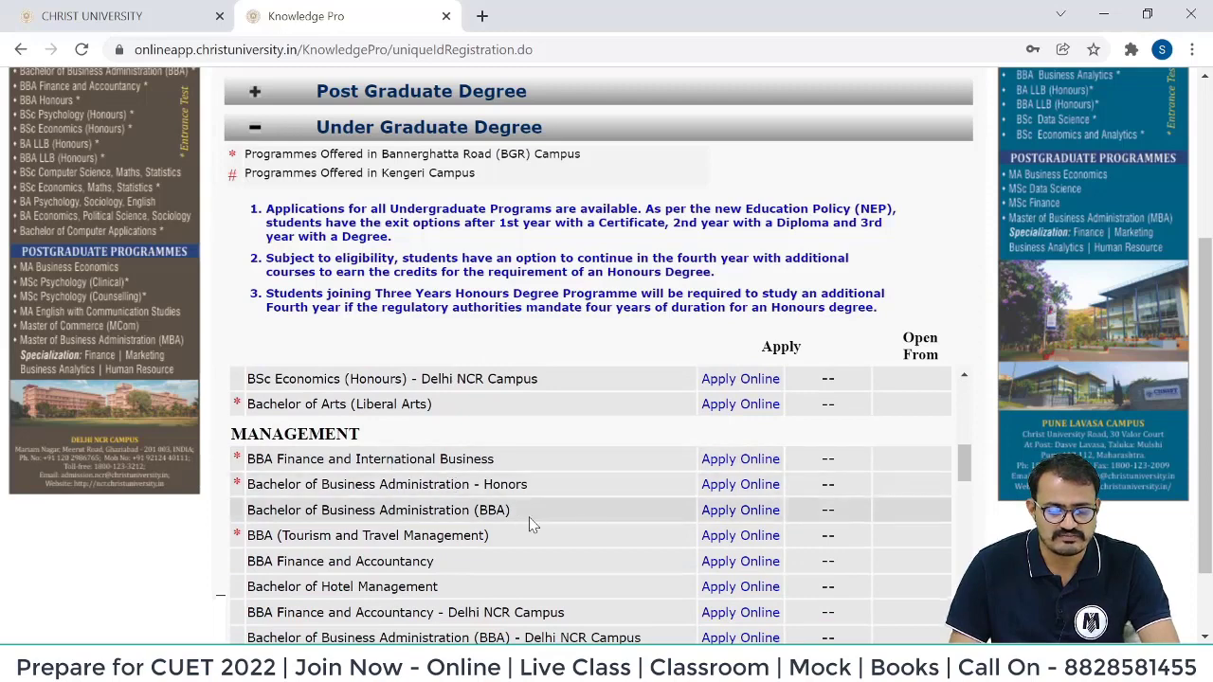
pyautogui.click(717, 515)
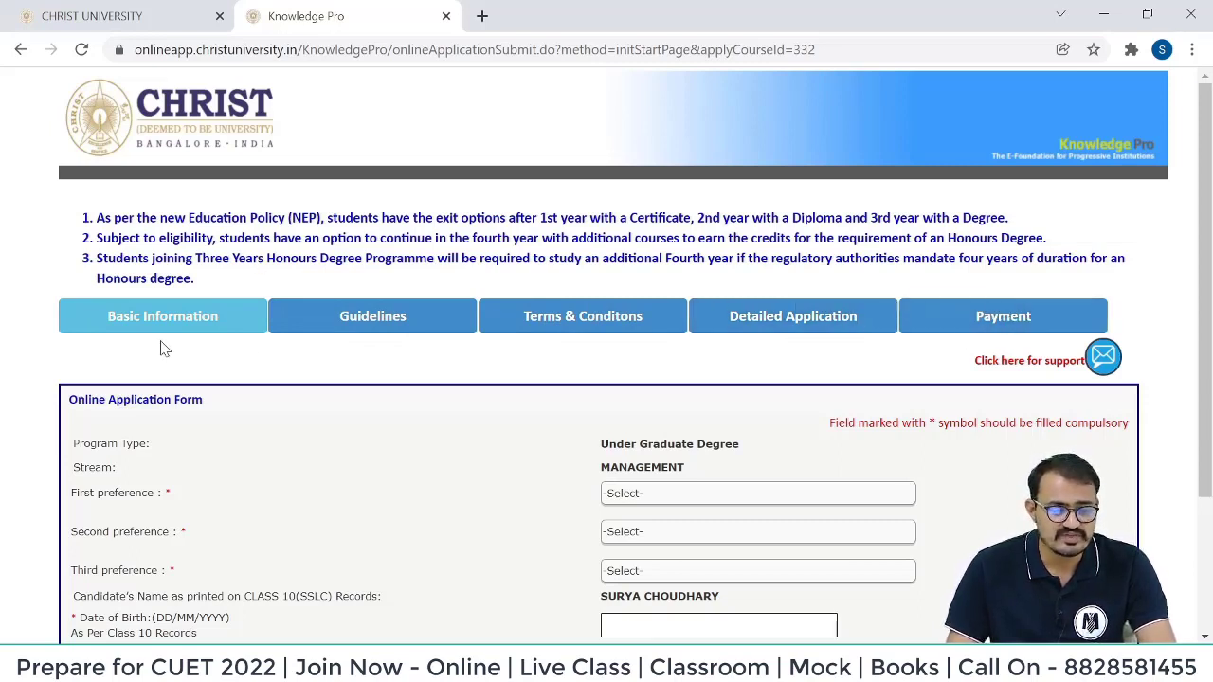
# Set campus preferences: BBA Bangalore Central, then Bangalore Kengeri, then Delhi NCR.
pyautogui.scroll(-1, 666, 362)
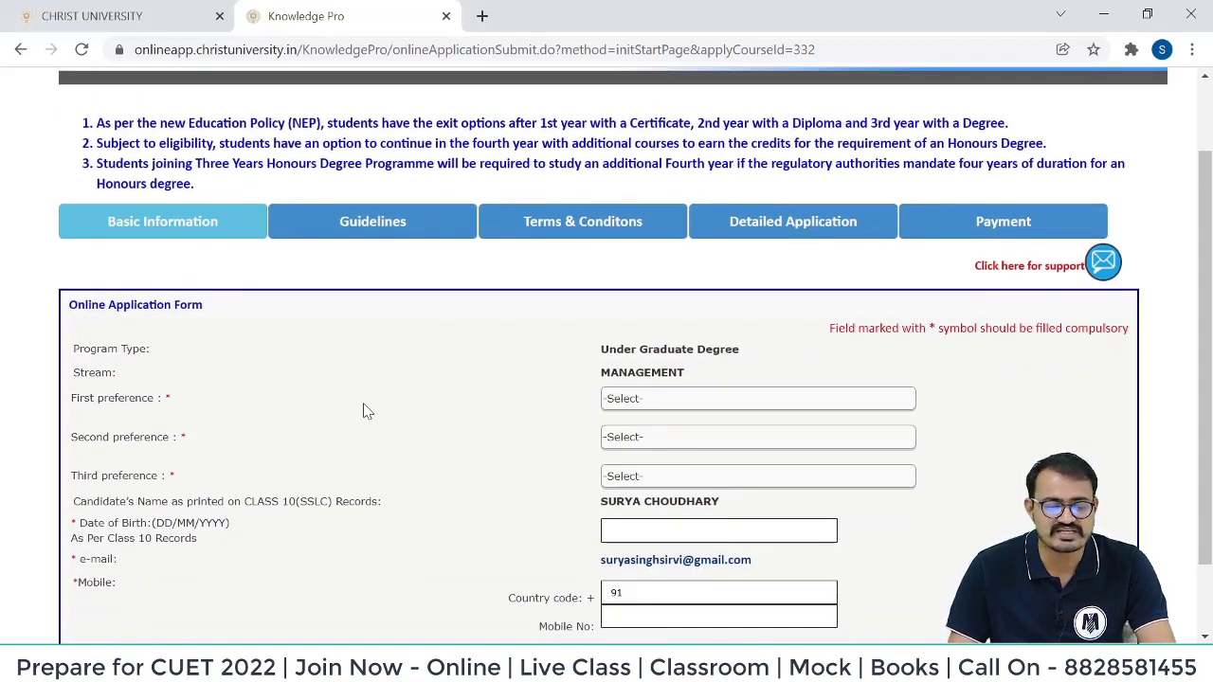
pyautogui.click(661, 401)
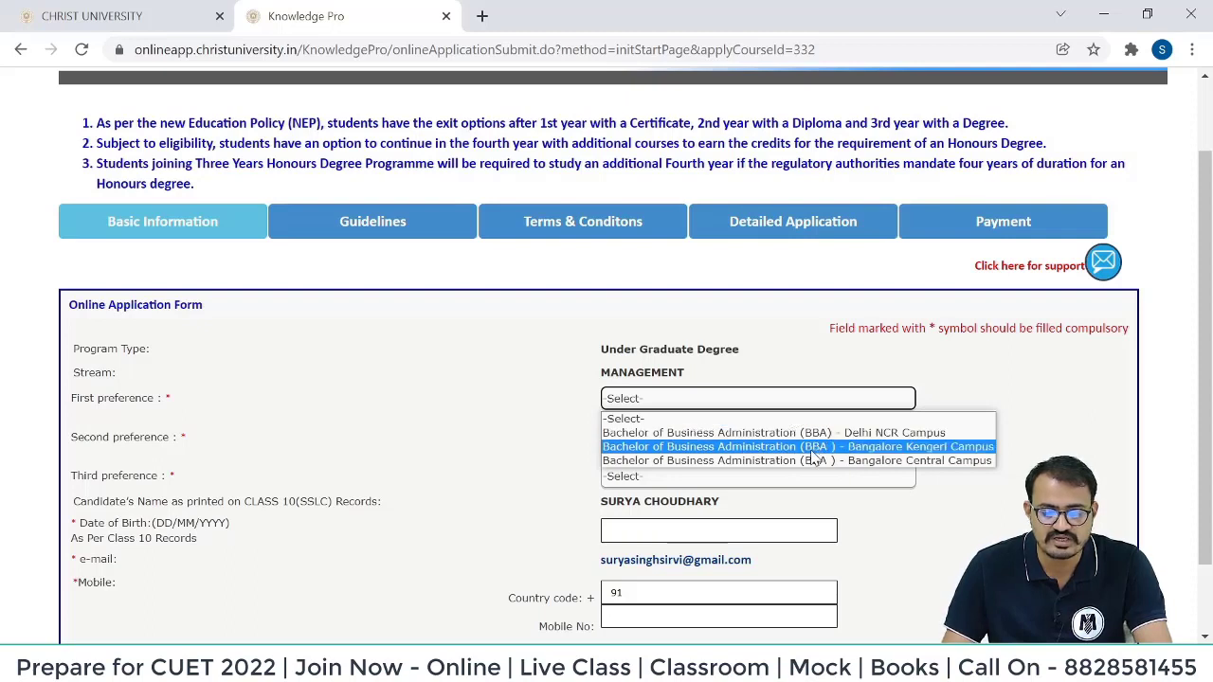
pyautogui.click(811, 461)
pyautogui.click(693, 443)
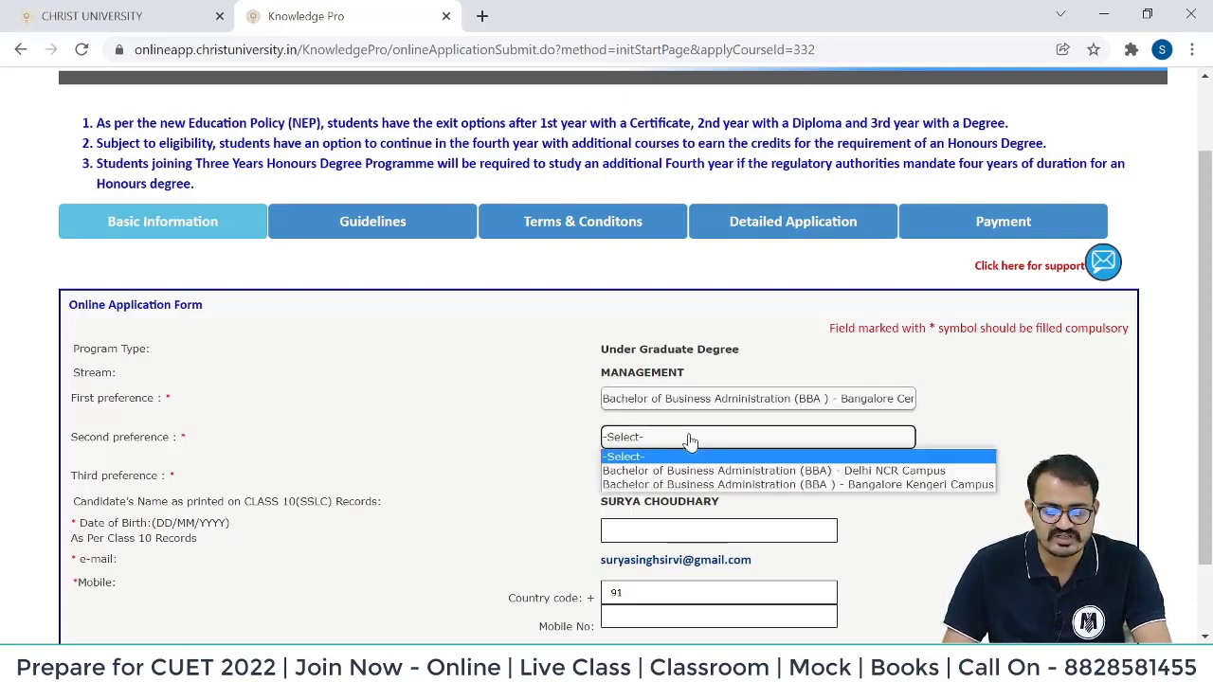
pyautogui.click(692, 485)
pyautogui.click(691, 483)
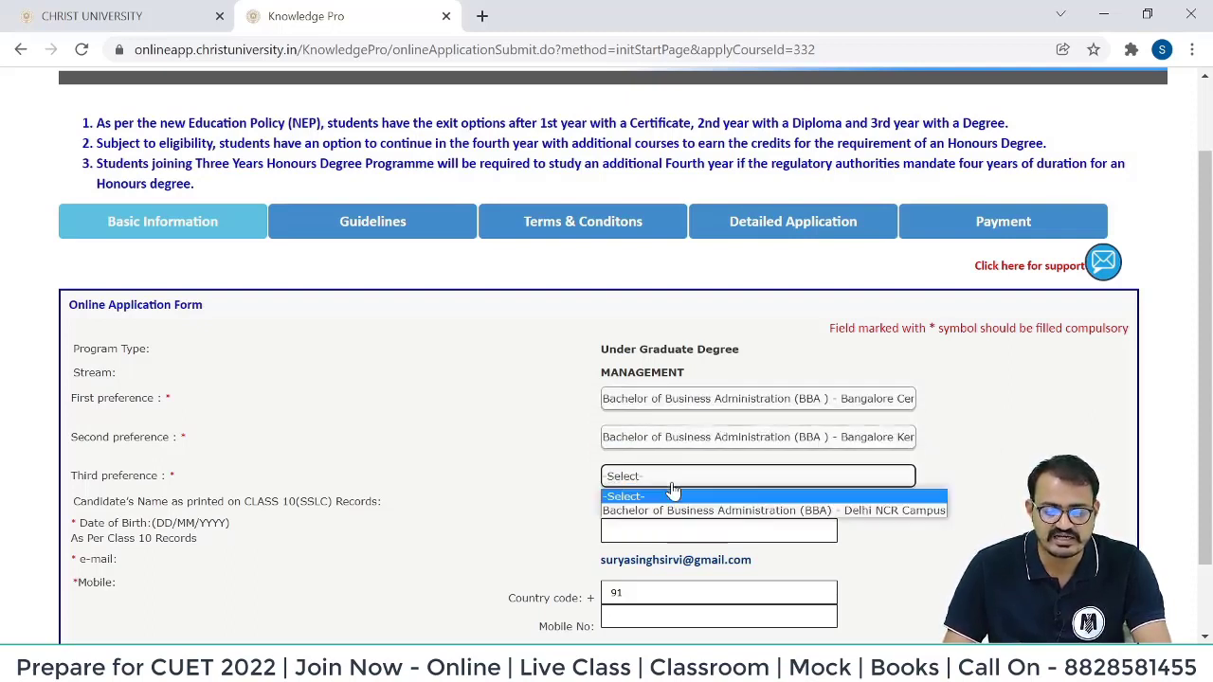
pyautogui.click(706, 510)
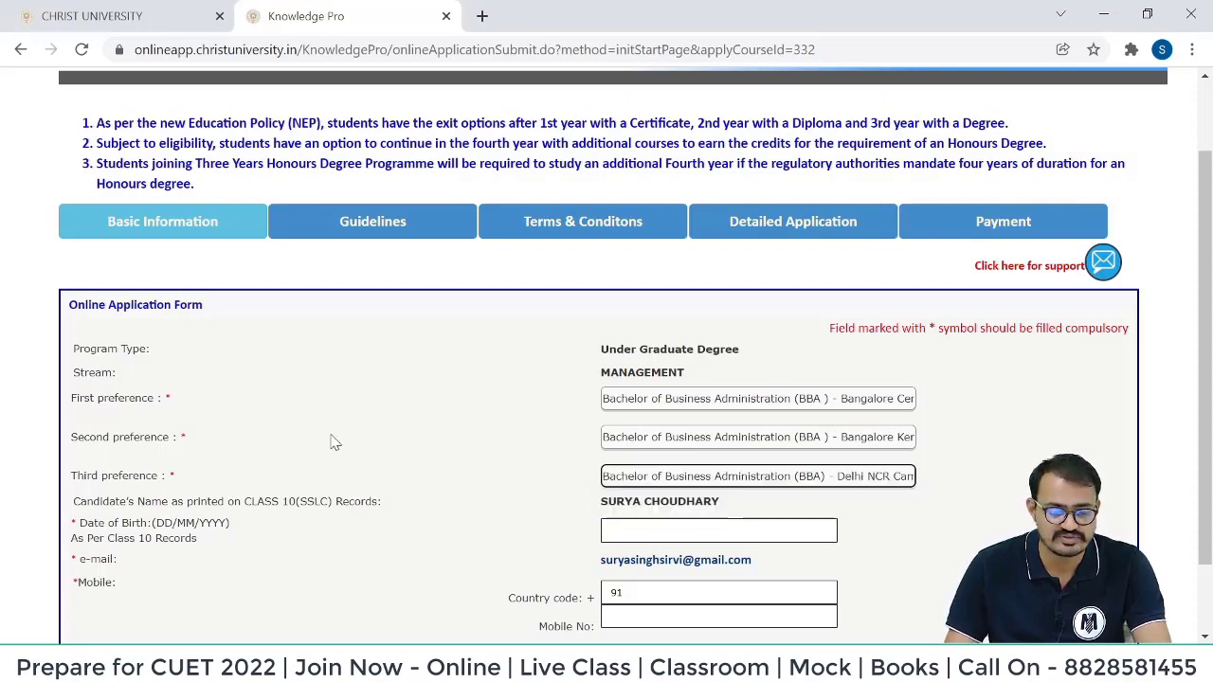
pyautogui.moveTo(73, 397); pyautogui.dragTo(185, 476)
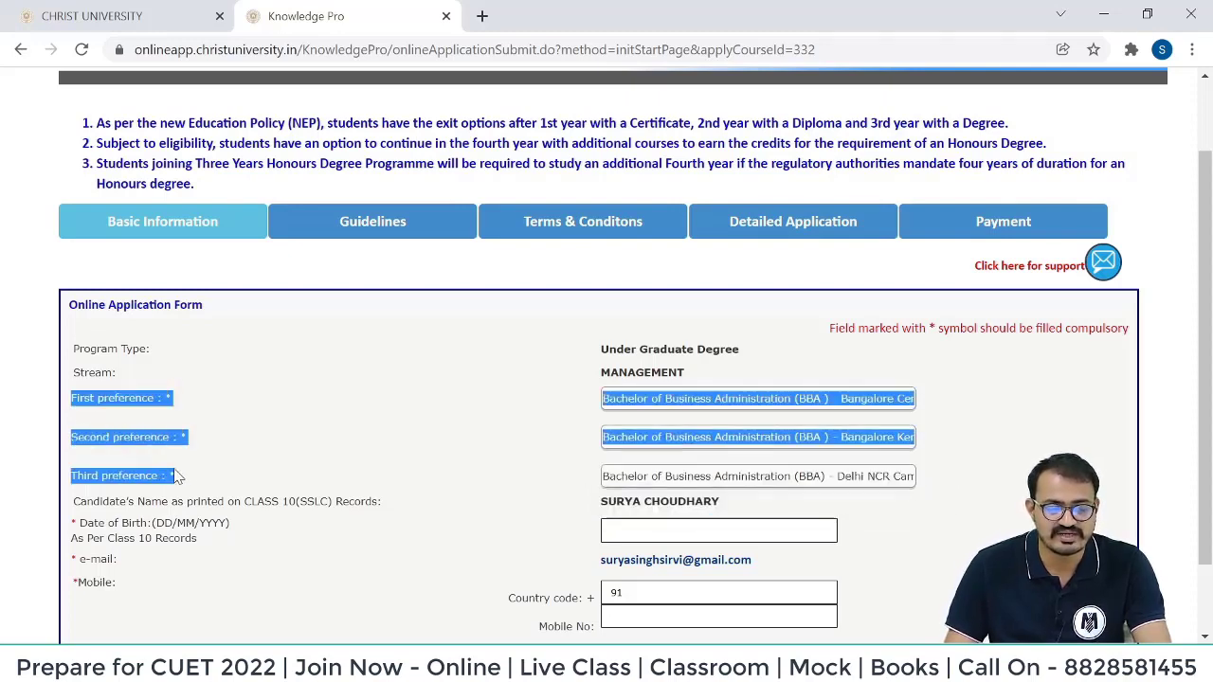
pyautogui.scroll(-1, 413, 414)
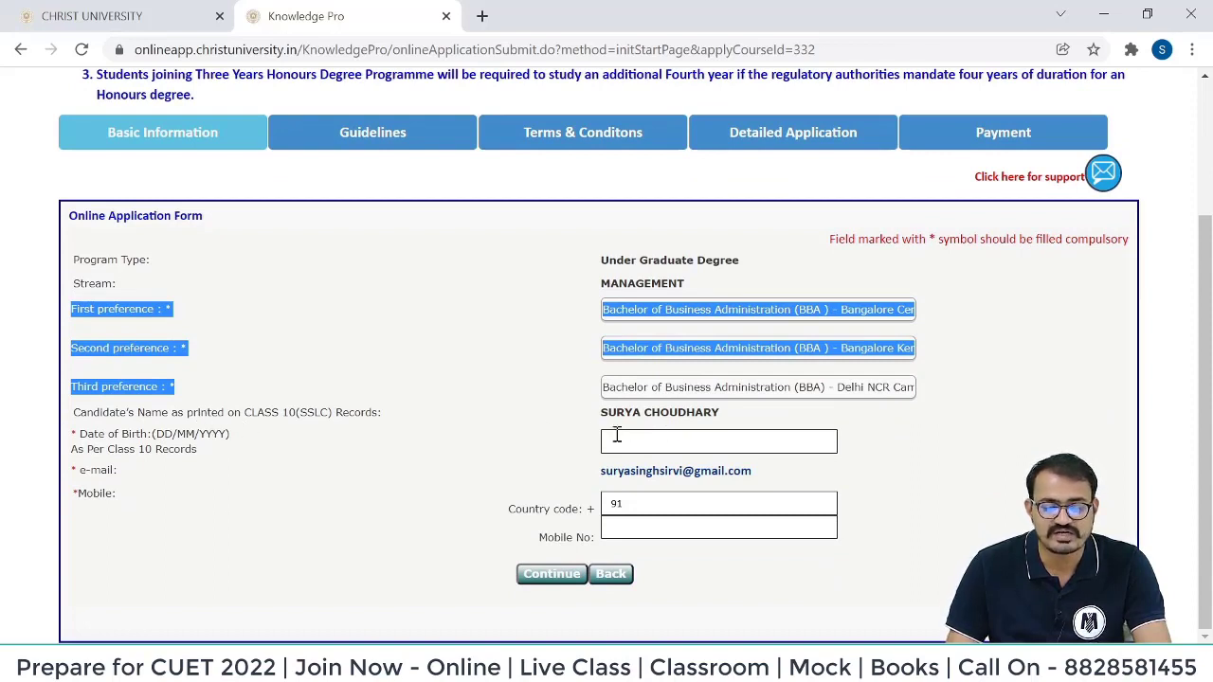
pyautogui.moveTo(599, 414); pyautogui.dragTo(732, 428)
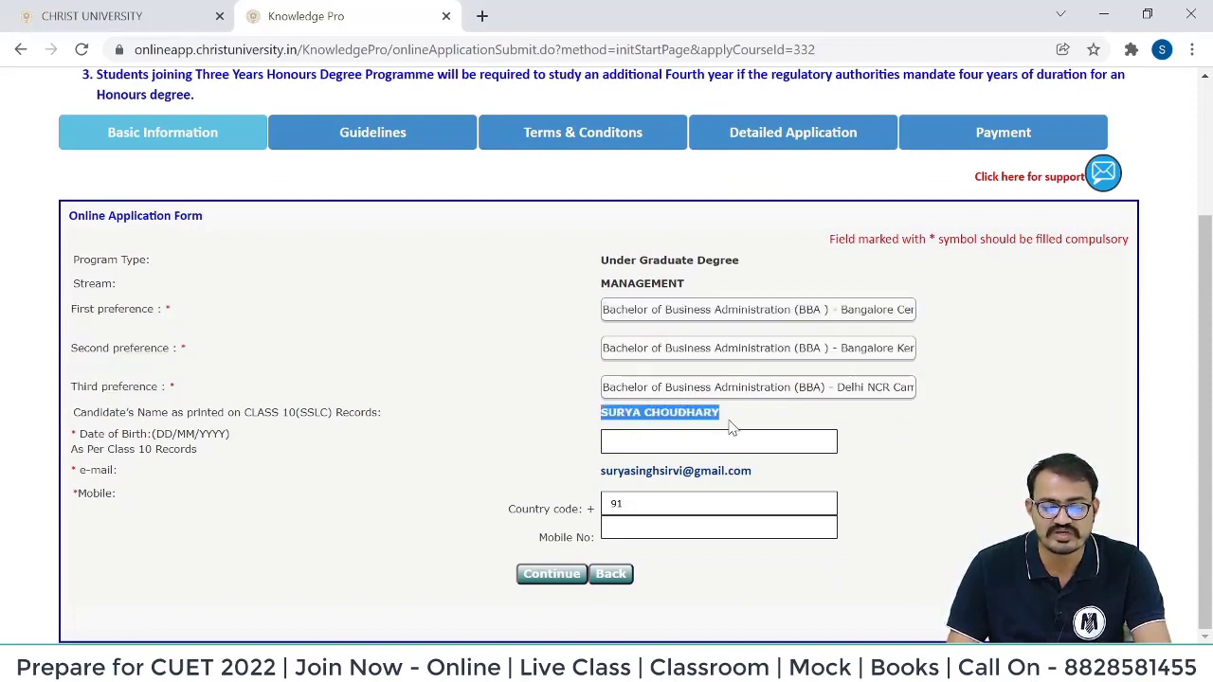
pyautogui.click(730, 426)
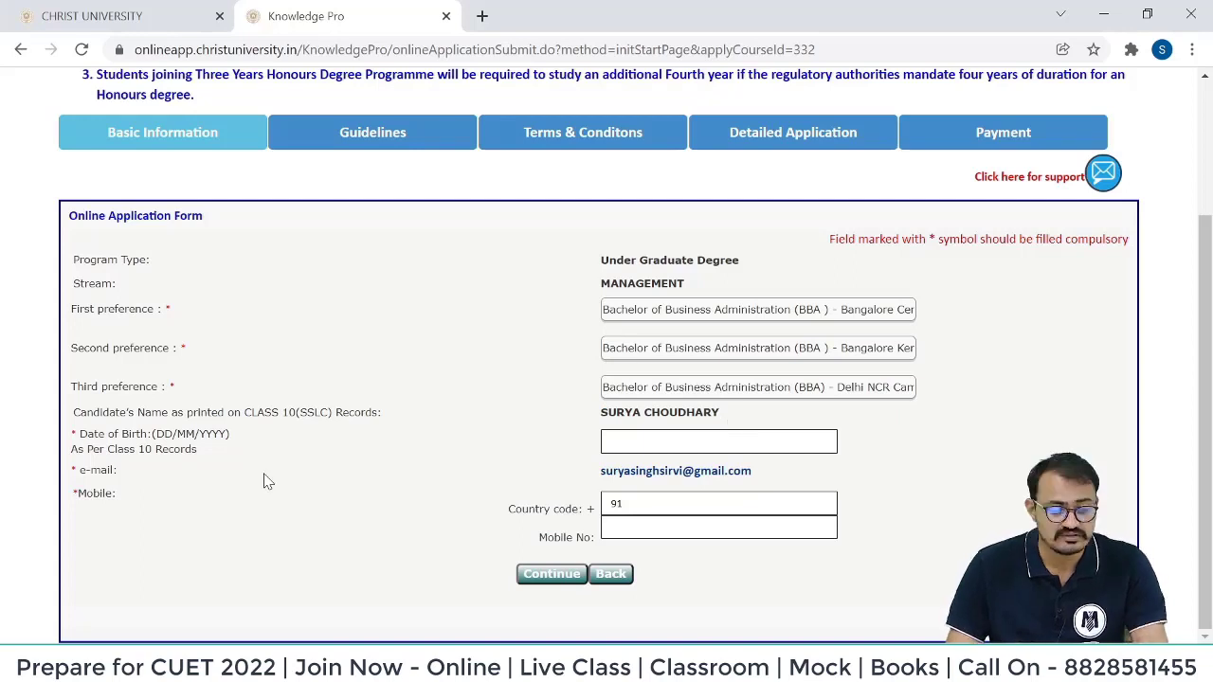
pyautogui.click(648, 440)
pyautogui.write('05/01/1991')
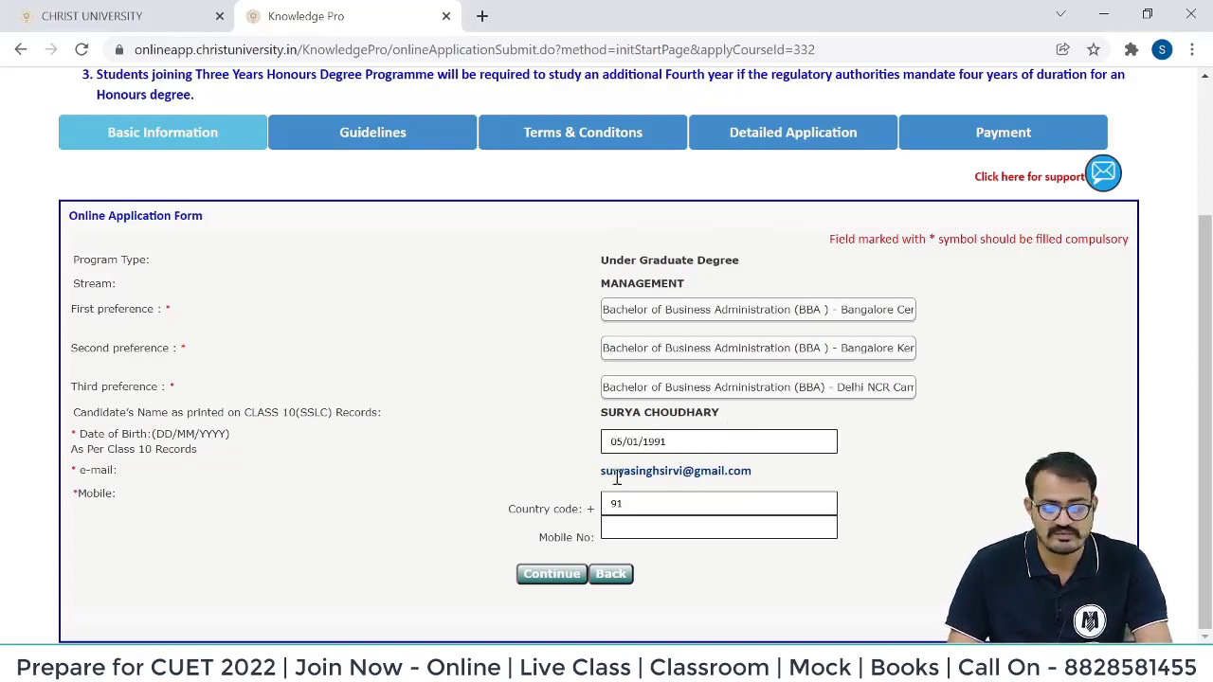
pyautogui.click(650, 528)
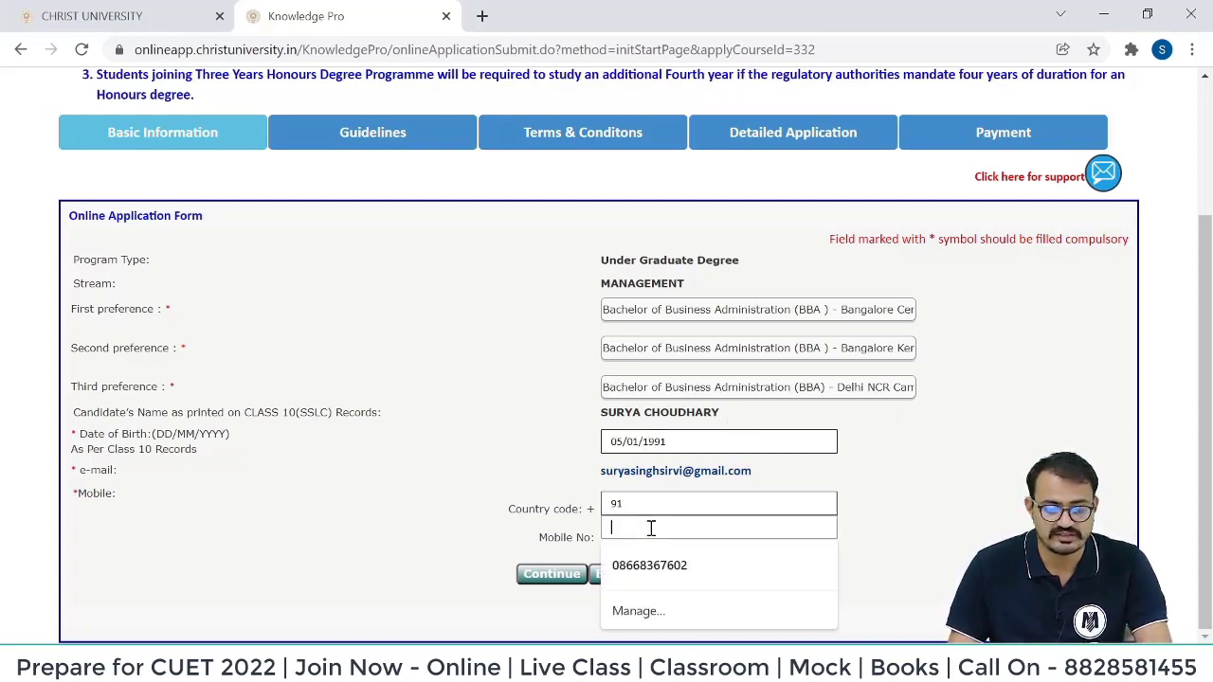
pyautogui.click(649, 565)
pyautogui.click(549, 574)
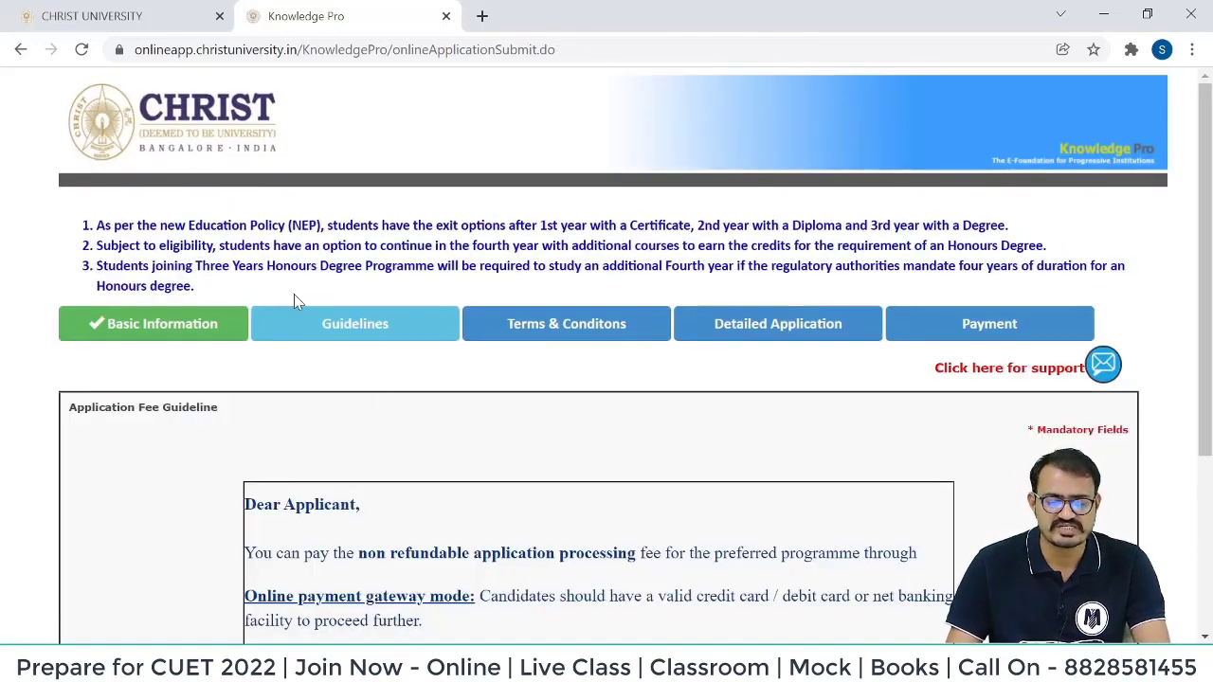
# Read the card or net banking requirement and accept the application fee guideline.
pyautogui.scroll(-2, 294, 301)
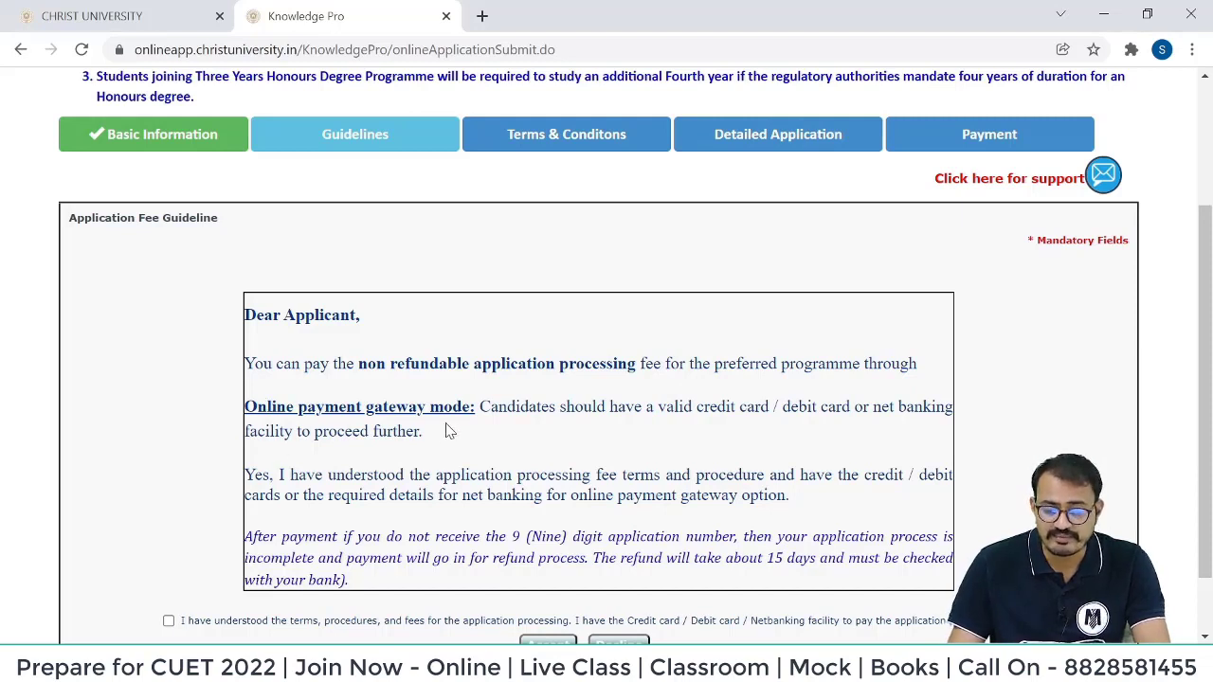
pyautogui.moveTo(661, 412); pyautogui.dragTo(947, 409)
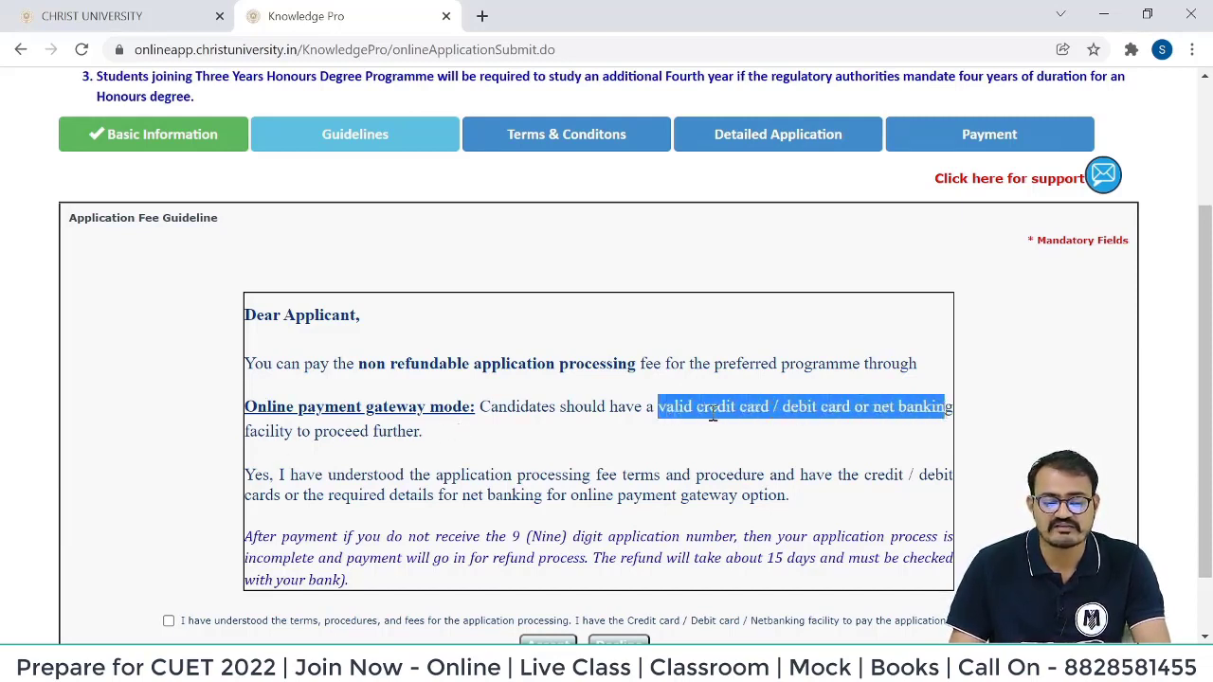
pyautogui.scroll(-1, 625, 334)
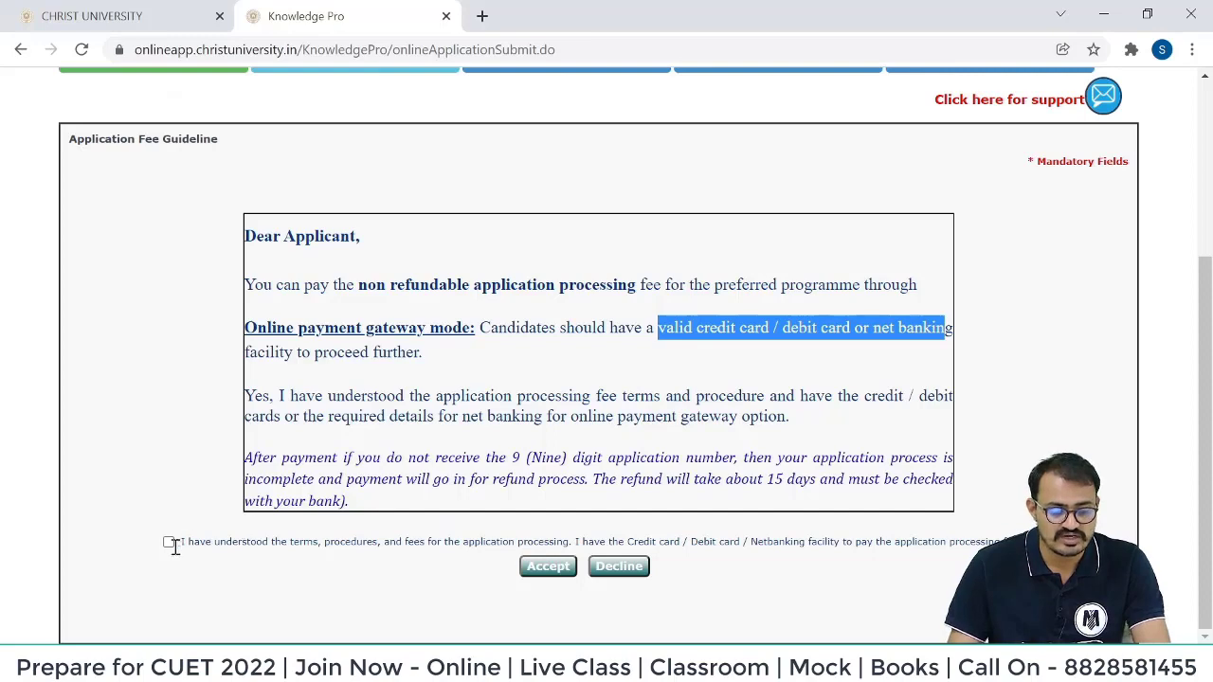
pyautogui.click(552, 569)
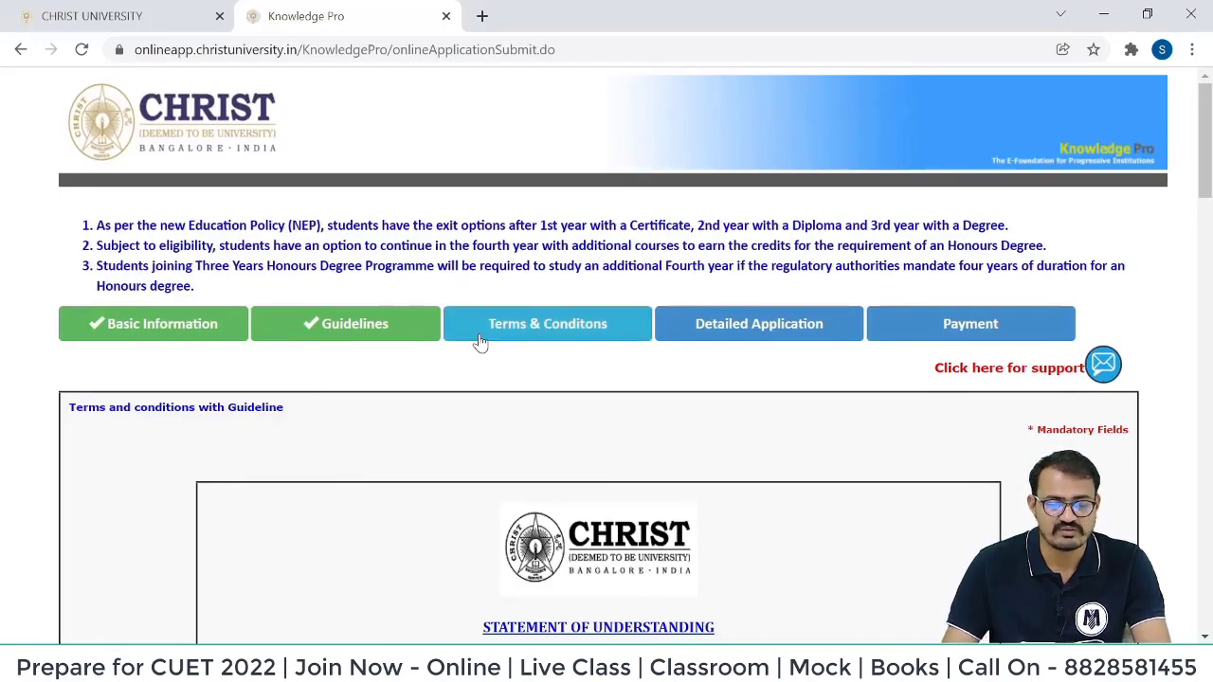
# Read through the Terms and Conditions, including the university communication paragraph.
pyautogui.scroll(-3, 481, 343)
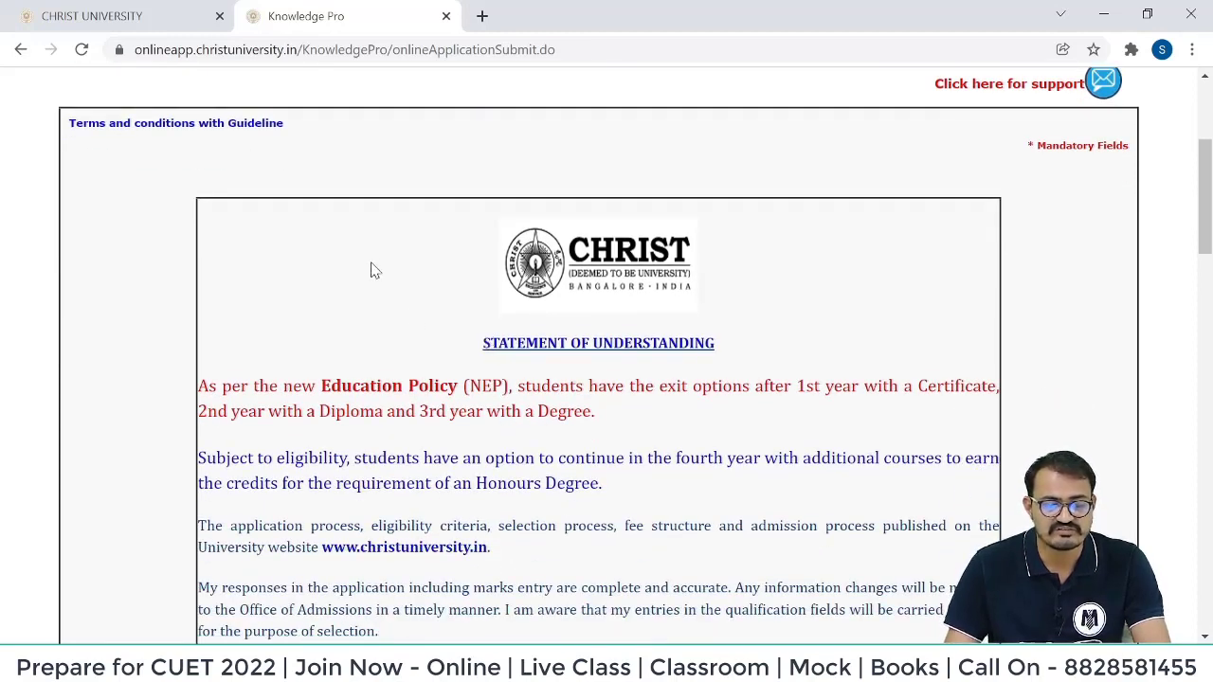
pyautogui.scroll(-3, 370, 268)
pyautogui.moveTo(489, 264); pyautogui.dragTo(321, 262)
pyautogui.click(255, 243)
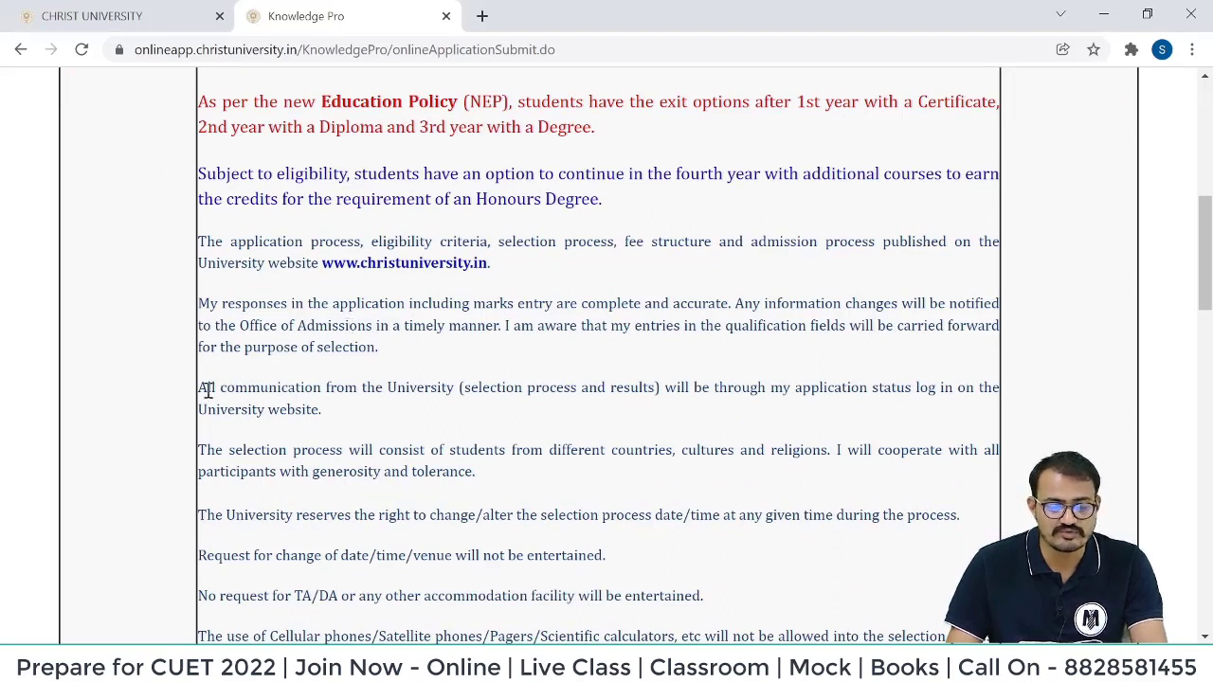
pyautogui.moveTo(207, 389); pyautogui.dragTo(323, 409)
pyautogui.click(783, 408)
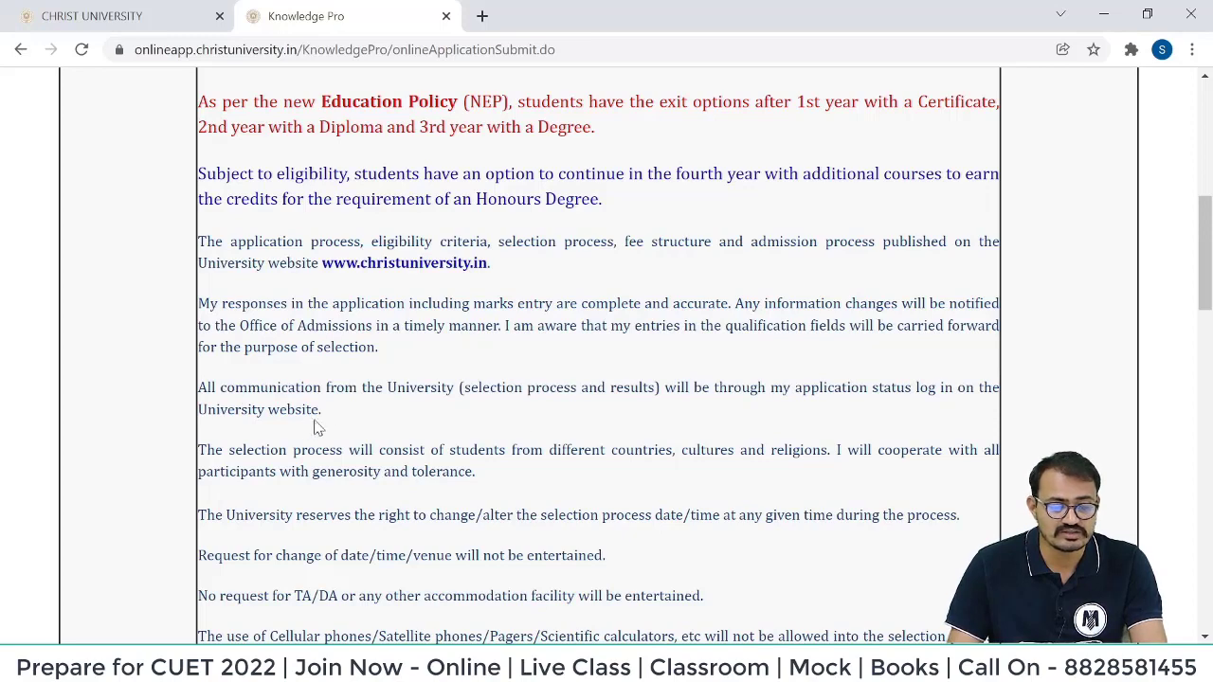
pyautogui.moveTo(322, 409); pyautogui.dragTo(185, 421)
pyautogui.click(354, 425)
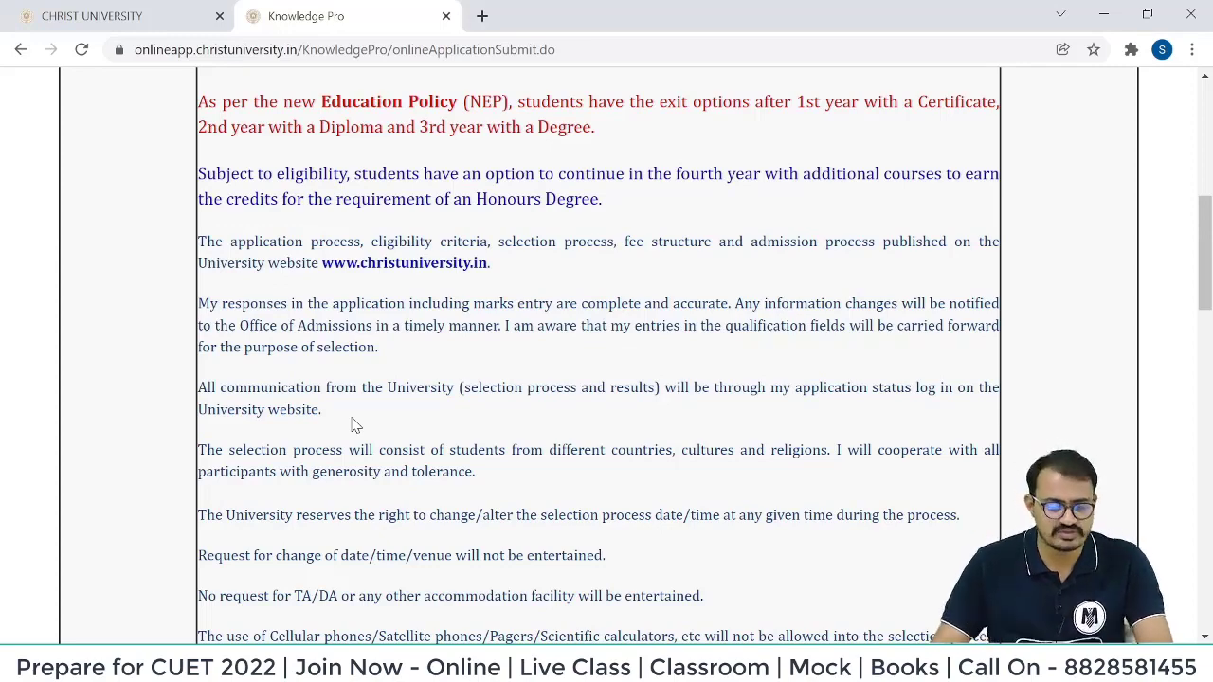
# Review the pending documents deadline and 85% attendance rule, then tick 'I have read and agree'.
pyautogui.scroll(-10, 353, 425)
pyautogui.moveTo(228, 144); pyautogui.dragTo(981, 168)
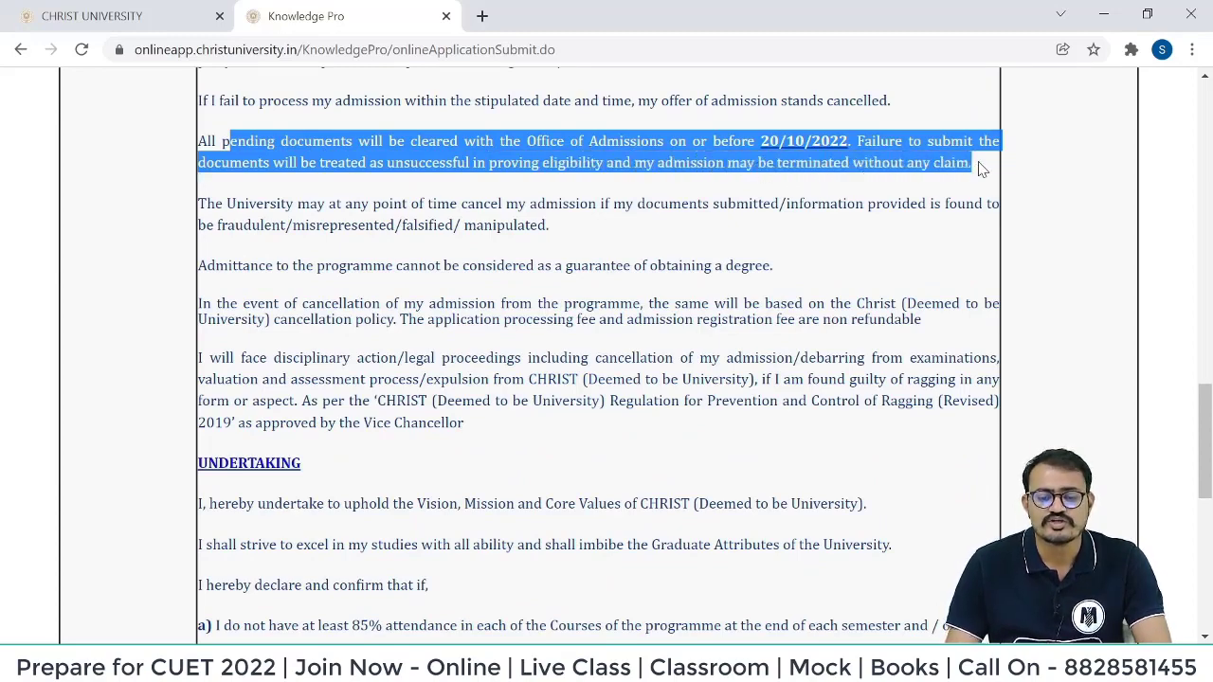
pyautogui.click(847, 158)
pyautogui.scroll(-4, 399, 248)
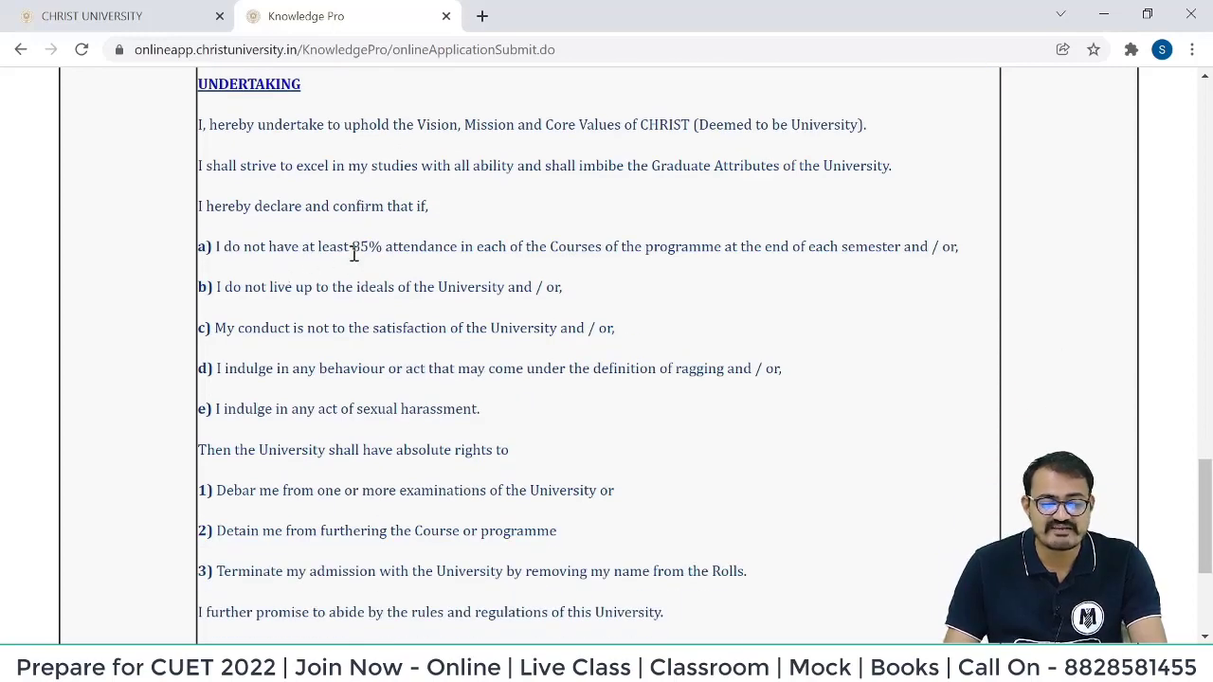
pyautogui.moveTo(353, 248); pyautogui.dragTo(507, 252)
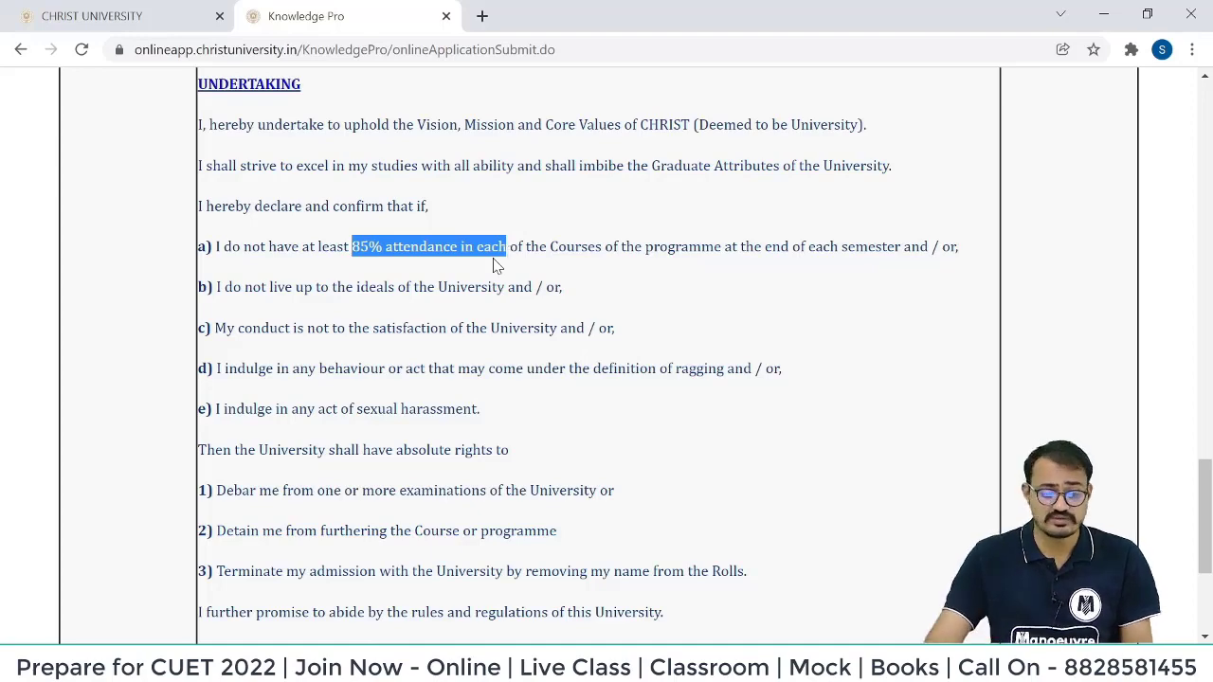
pyautogui.scroll(-3, 495, 265)
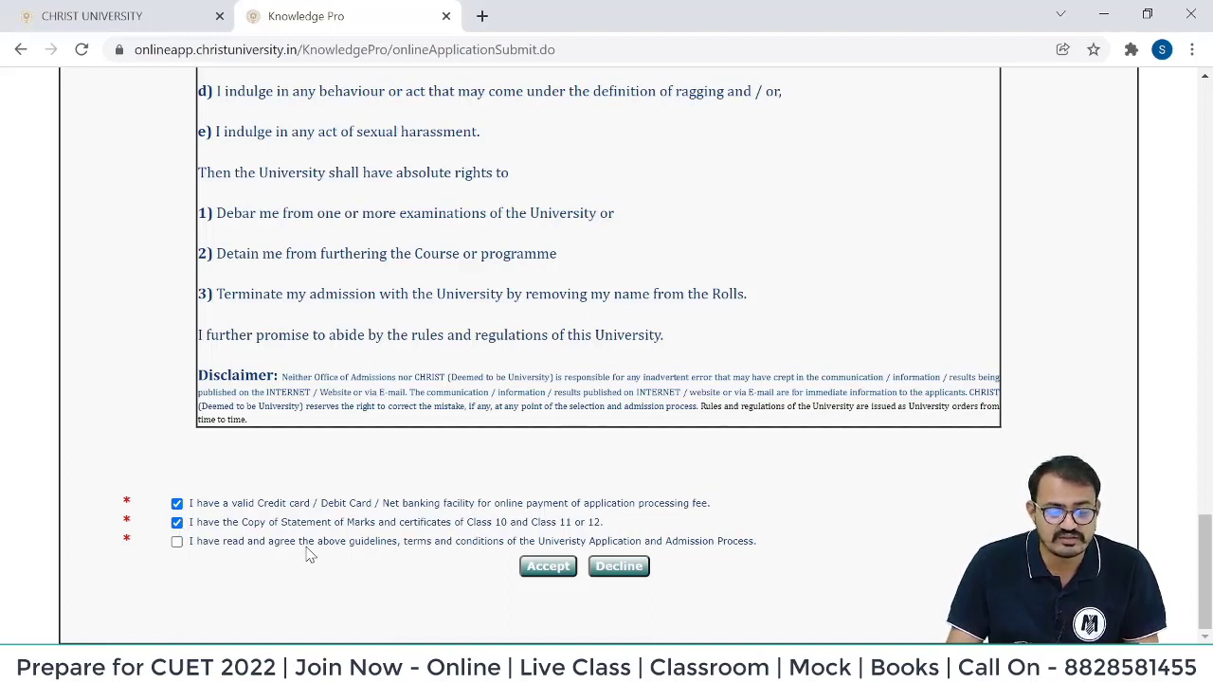
pyautogui.click(177, 541)
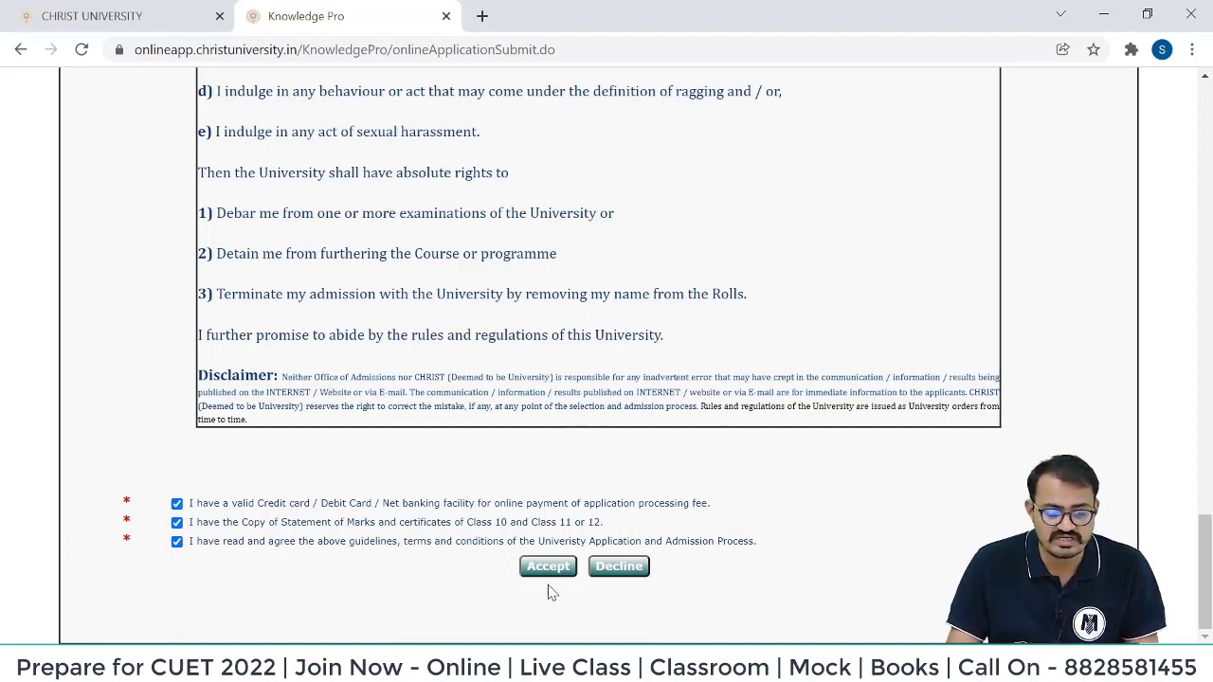
# Accept the terms and set basic info to Male, no NRI, Aadhar Yes, blood group AB+ve.
pyautogui.click(547, 568)
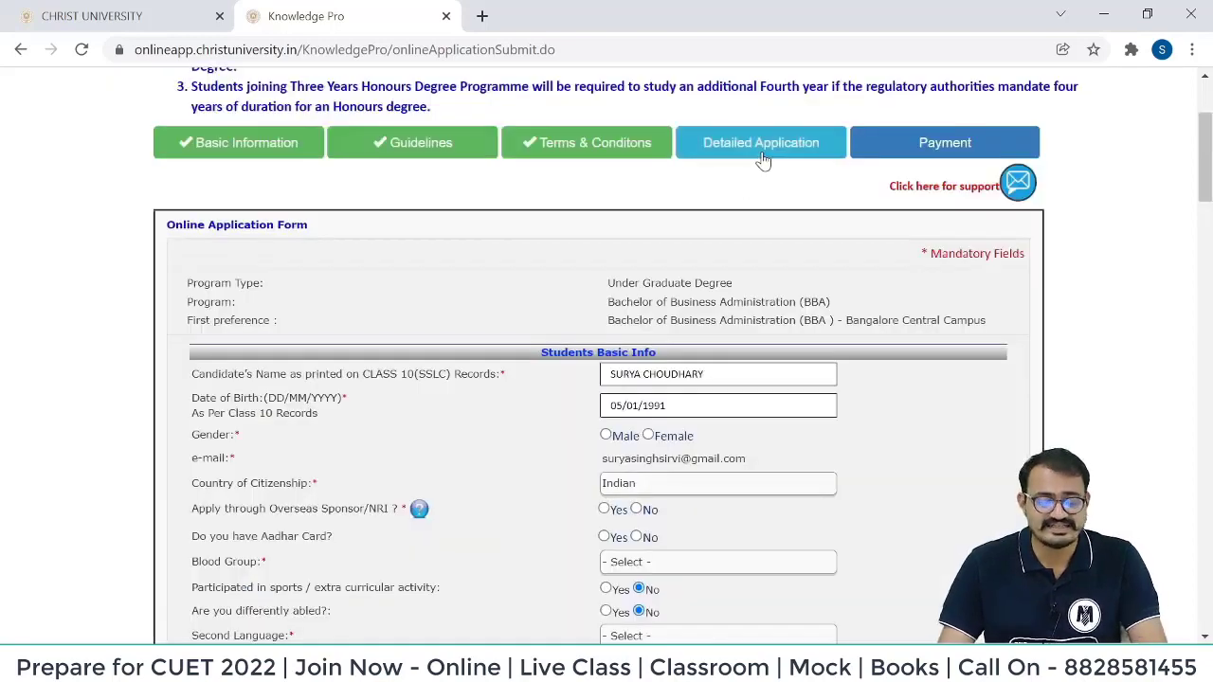
pyautogui.moveTo(606, 282); pyautogui.dragTo(988, 322)
pyautogui.click(638, 417)
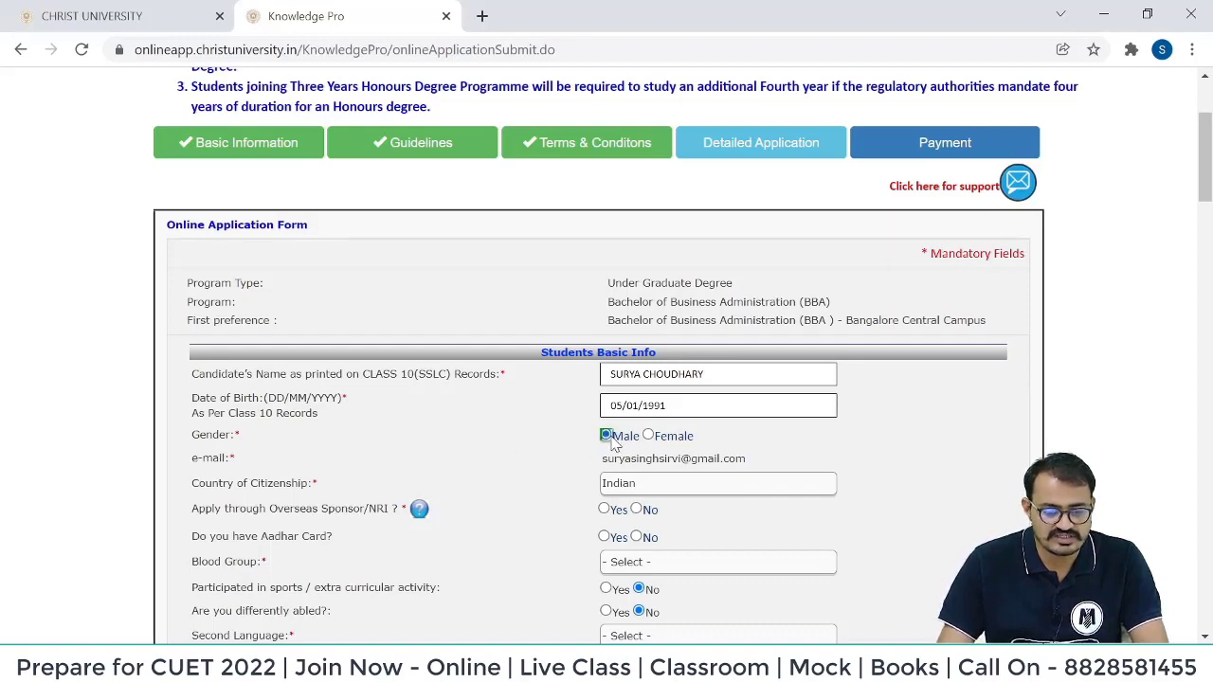
pyautogui.scroll(-1, 523, 465)
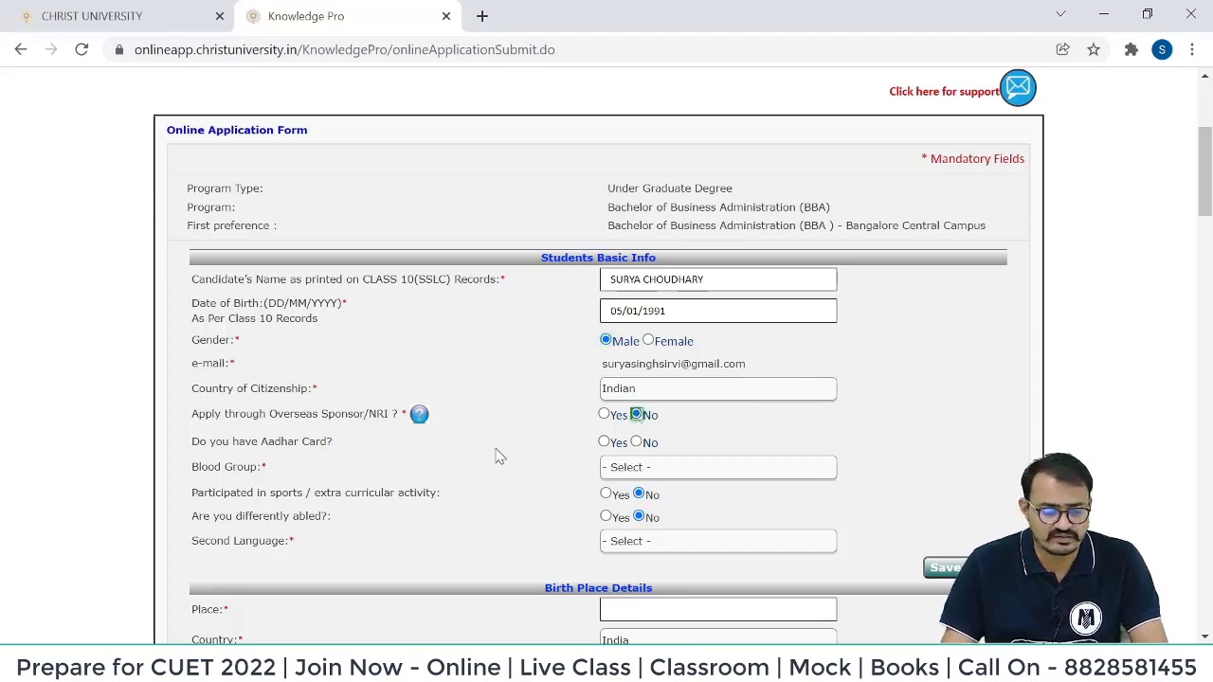
pyautogui.click(603, 443)
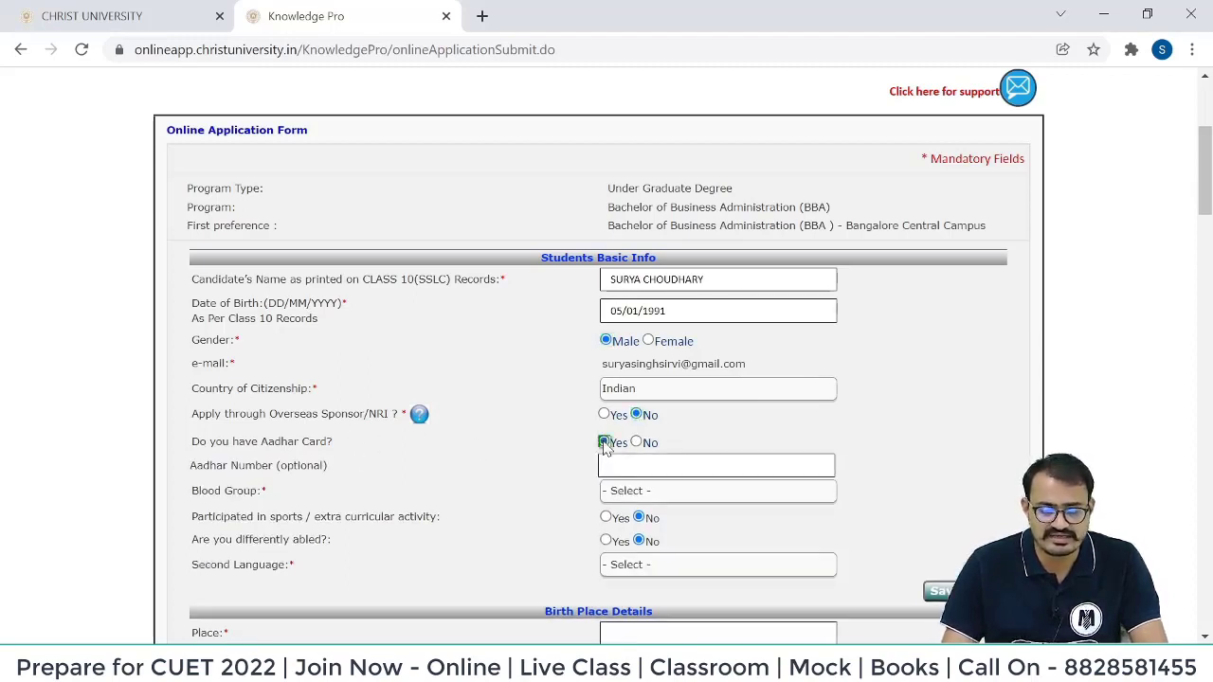
pyautogui.click(628, 492)
pyautogui.click(620, 567)
# Choose Hindi as the second language and save the application as a draft.
pyautogui.scroll(-2, 427, 455)
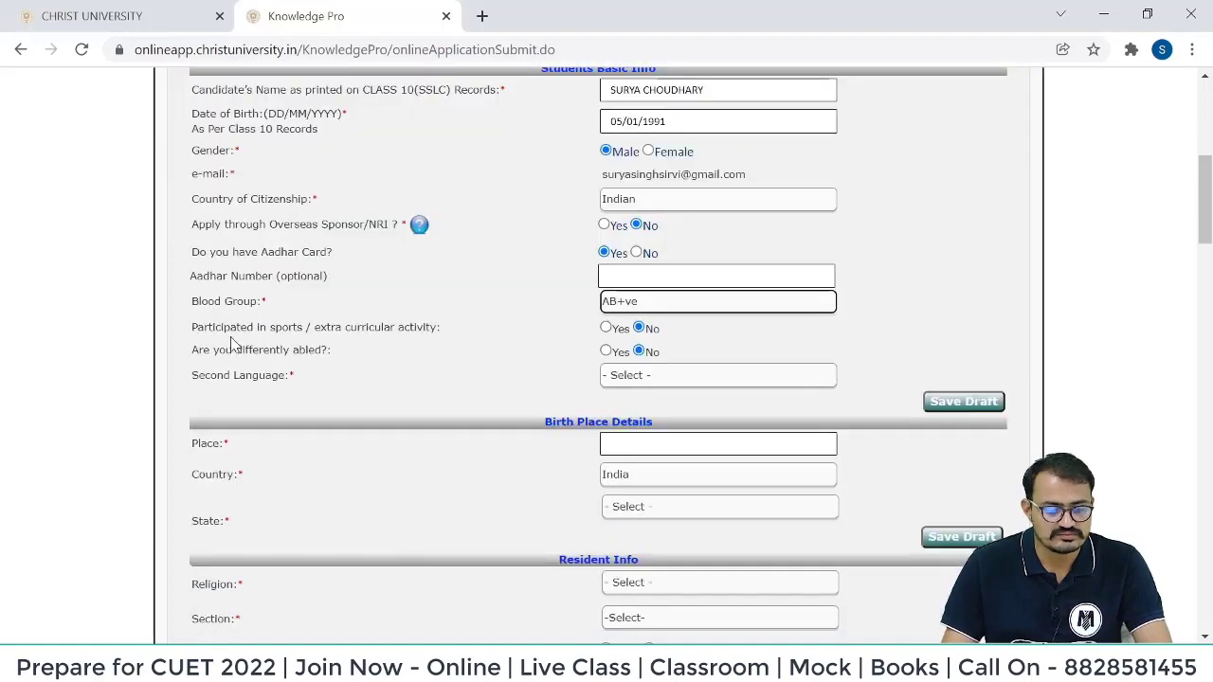
pyautogui.scroll(2, 339, 268)
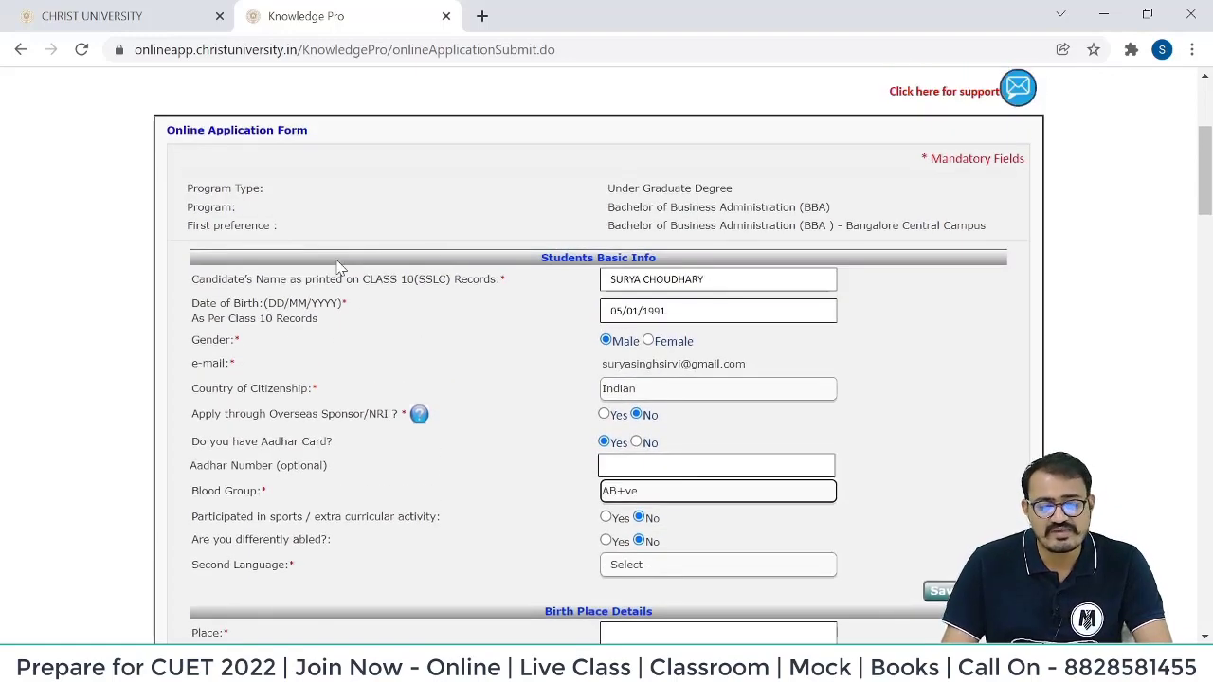
pyautogui.moveTo(922, 169); pyautogui.dragTo(1036, 164)
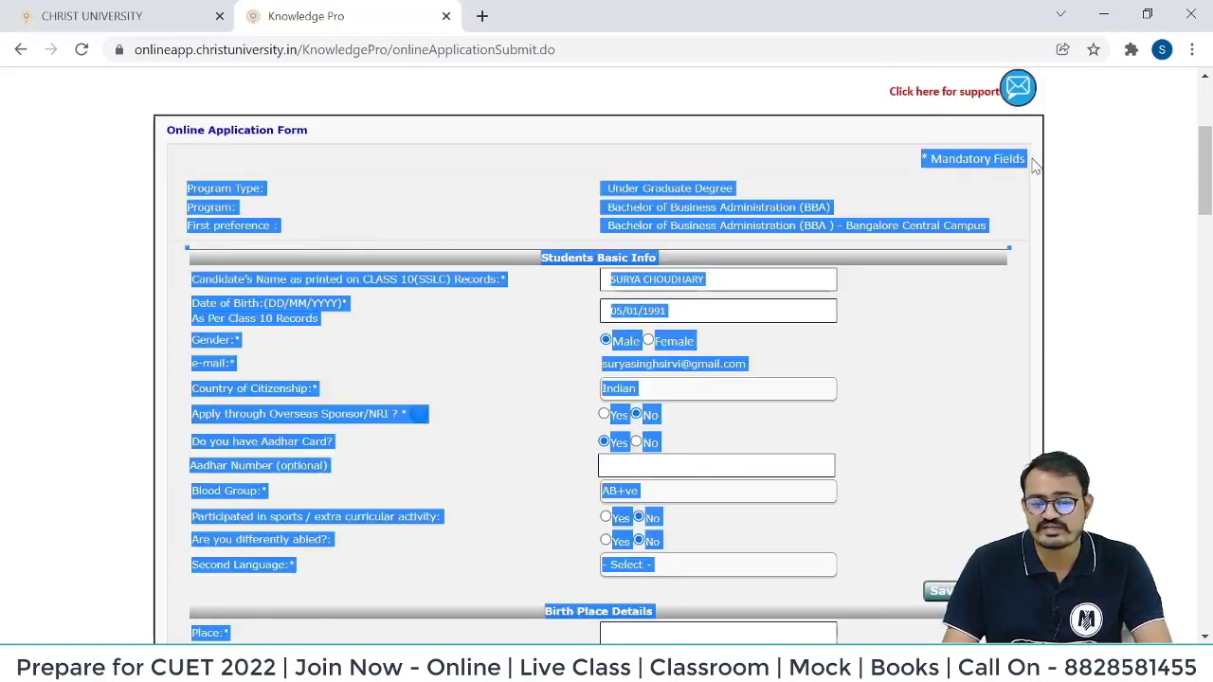
pyautogui.click(961, 203)
pyautogui.scroll(-2, 720, 313)
pyautogui.click(649, 383)
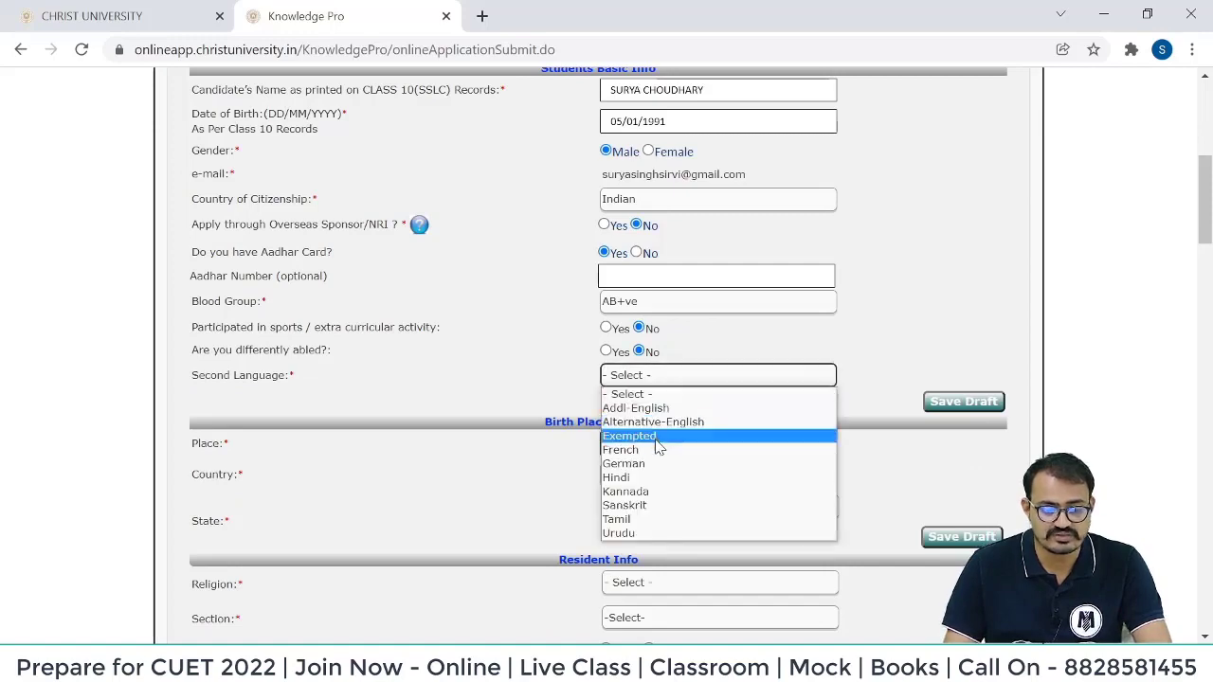
pyautogui.click(654, 479)
pyautogui.click(952, 407)
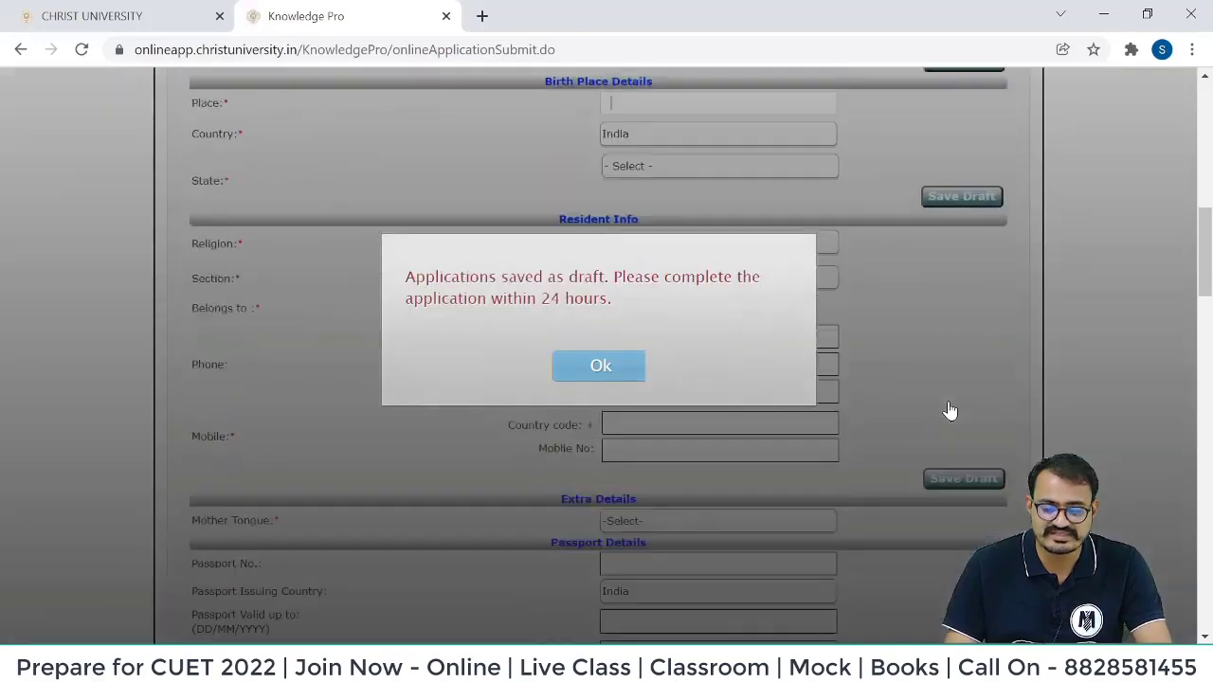
# Dismiss the 'Applications saved as draft' notice about completing within 24 hours.
pyautogui.scroll(-1, 455, 293)
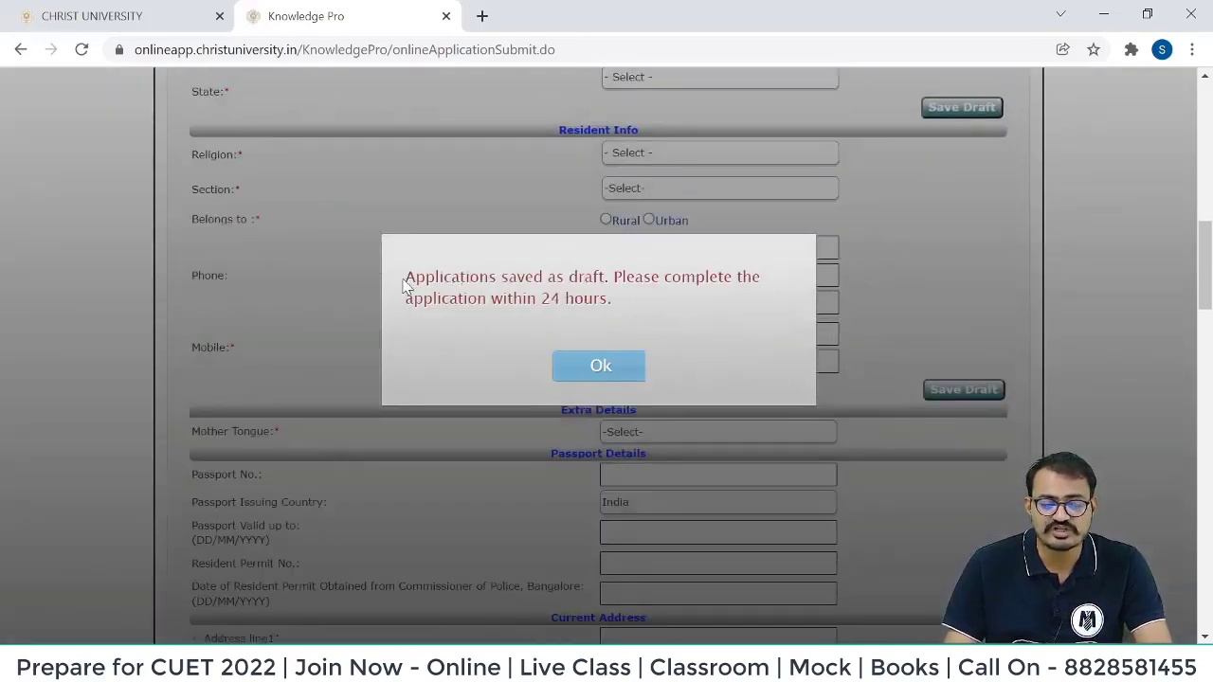
pyautogui.moveTo(404, 285); pyautogui.dragTo(617, 313)
pyautogui.click(623, 372)
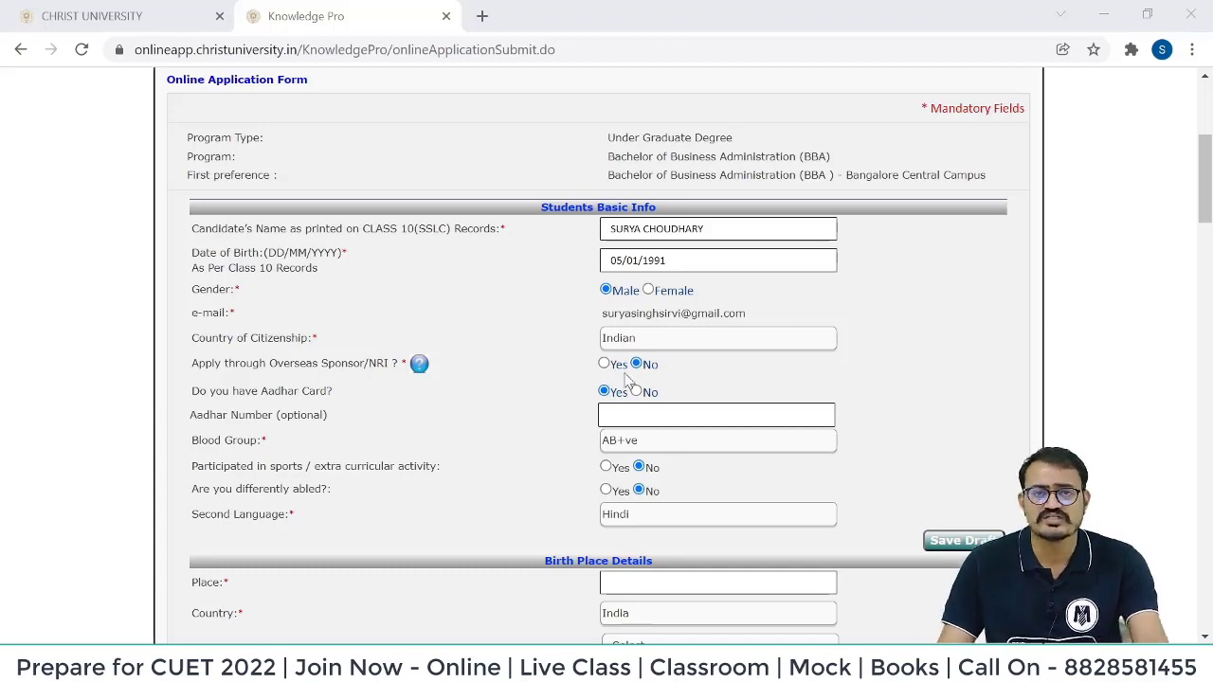
# Enter birth place pune, Maharashtra, religion Hinduism, section General, and mark residence as Rural.
pyautogui.scroll(-2, 625, 380)
pyautogui.click(642, 394)
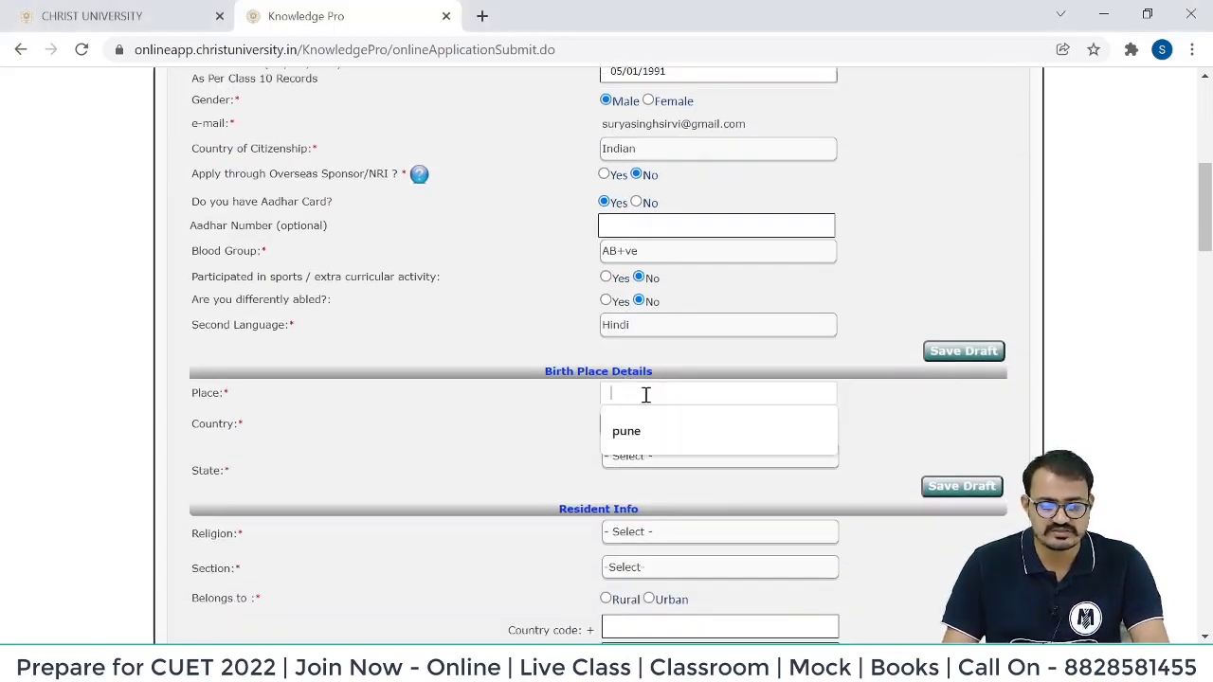
pyautogui.click(637, 432)
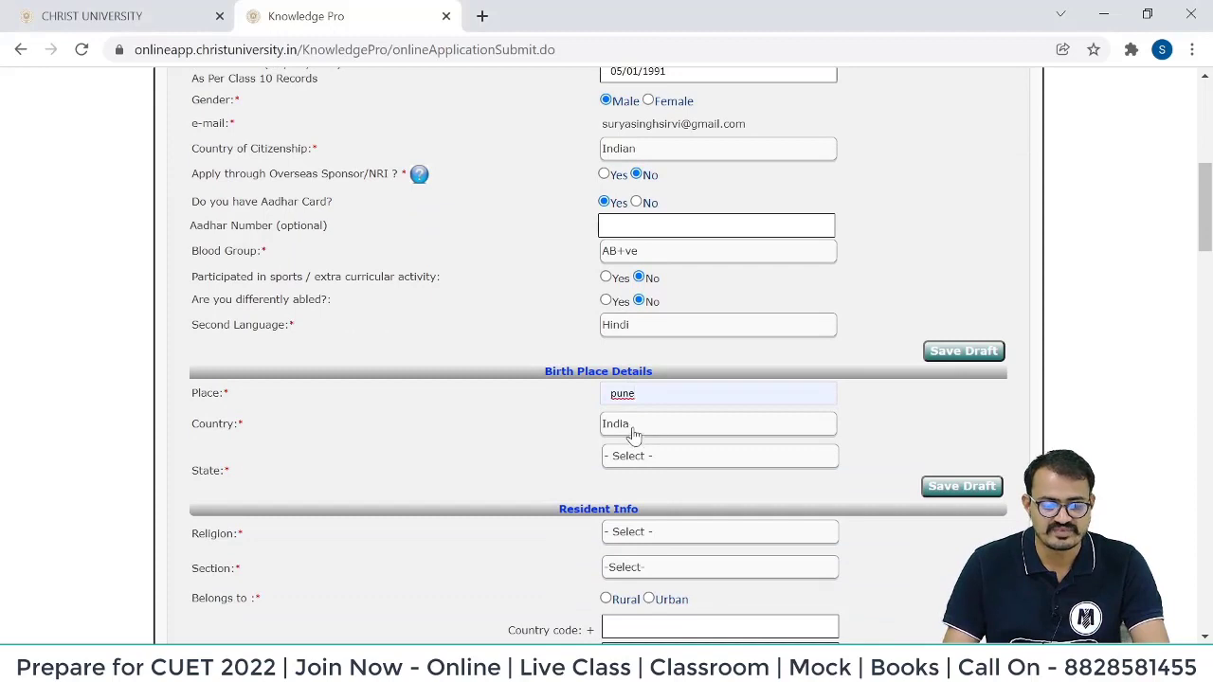
pyautogui.click(644, 460)
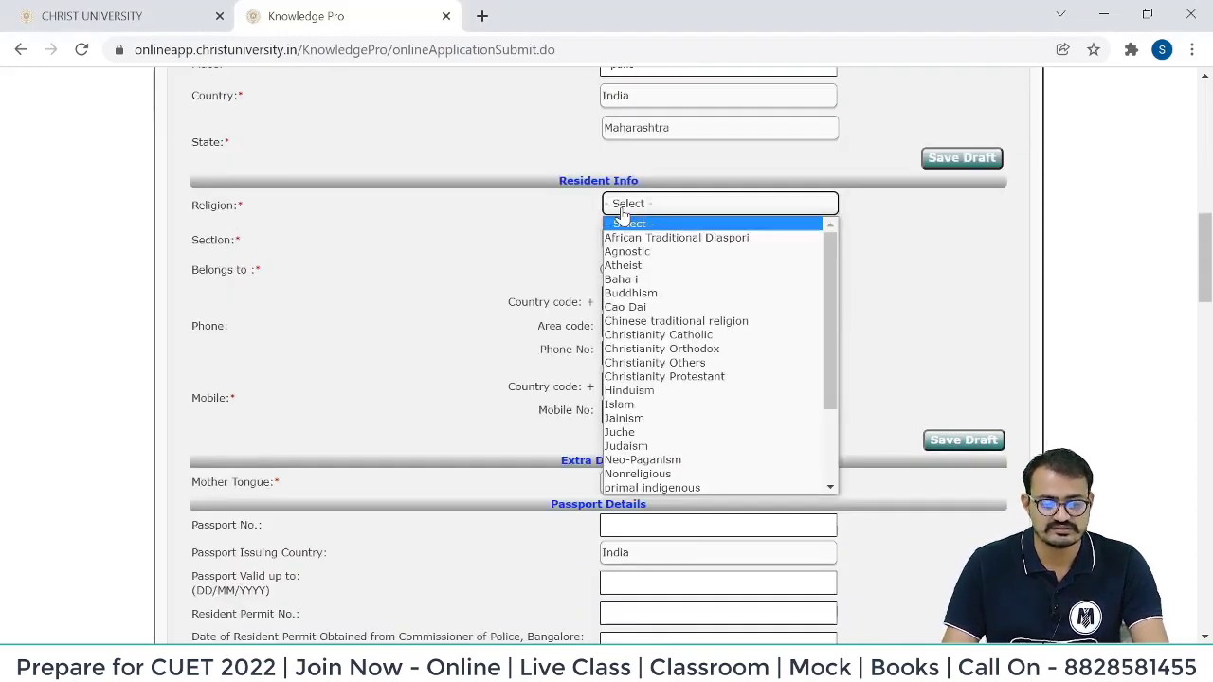
pyautogui.click(634, 386)
pyautogui.click(661, 242)
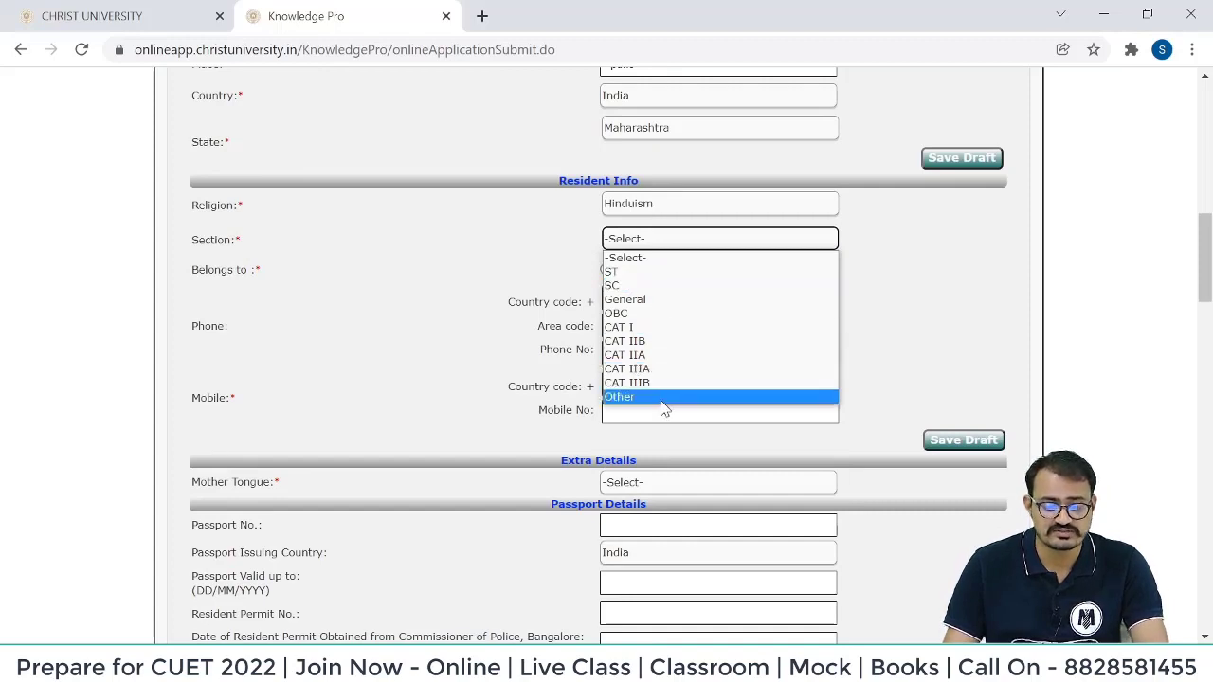
pyautogui.click(652, 299)
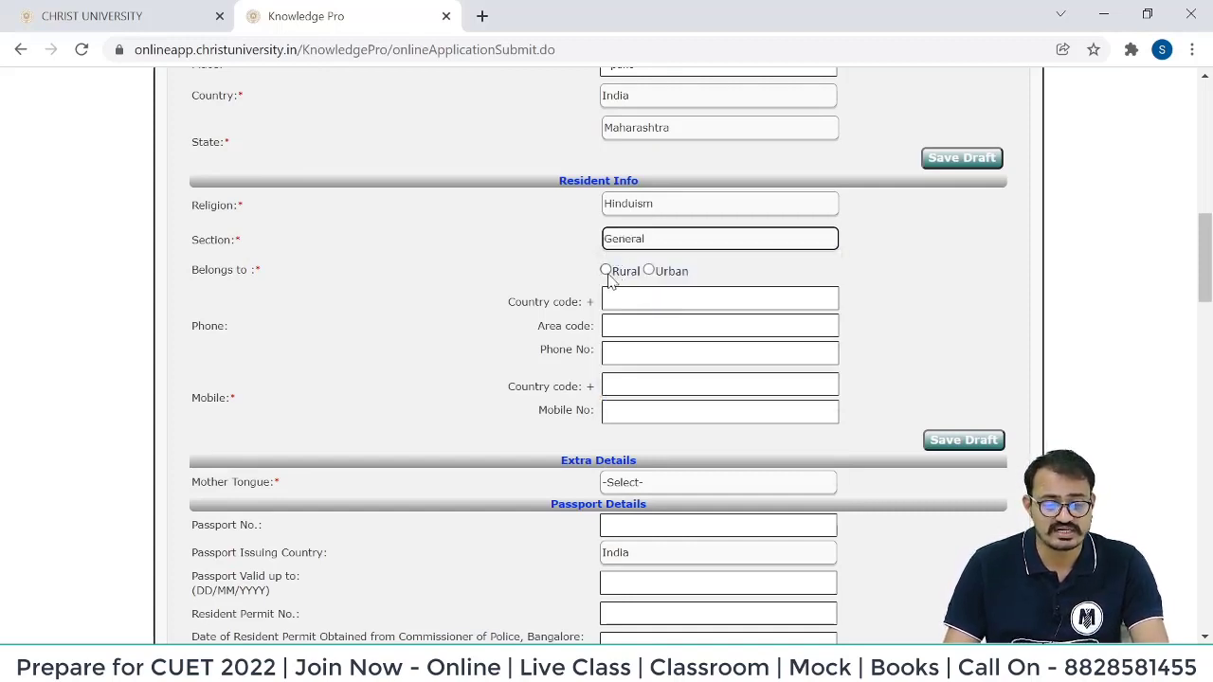
pyautogui.click(605, 272)
# Enter phone country code 91, the area code, and the landline and mobile numbers.
pyautogui.click(632, 300)
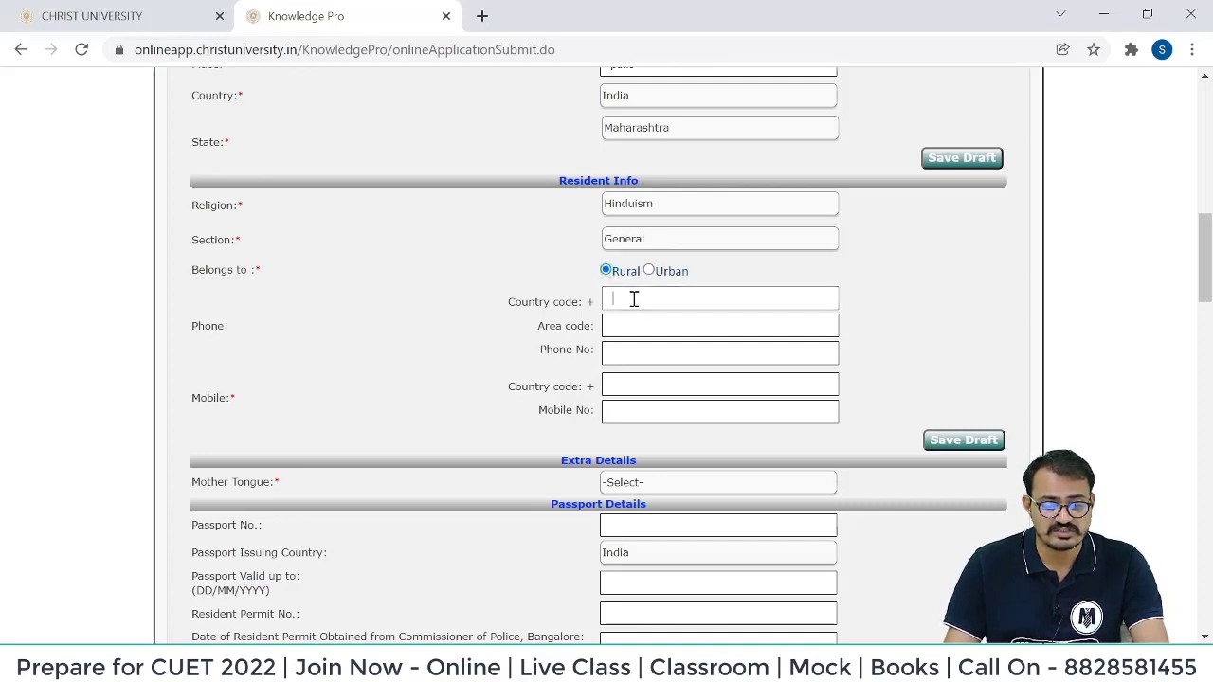
pyautogui.write('91')
pyautogui.click(636, 326)
pyautogui.write('401209')
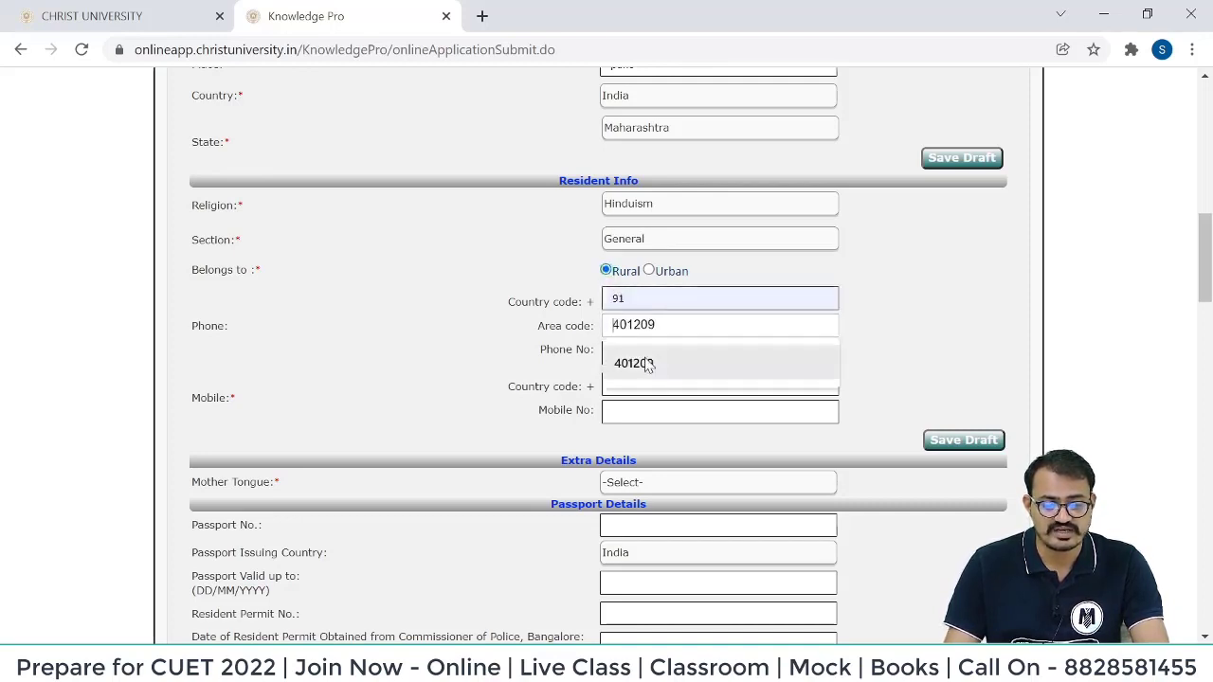
pyautogui.click(648, 390)
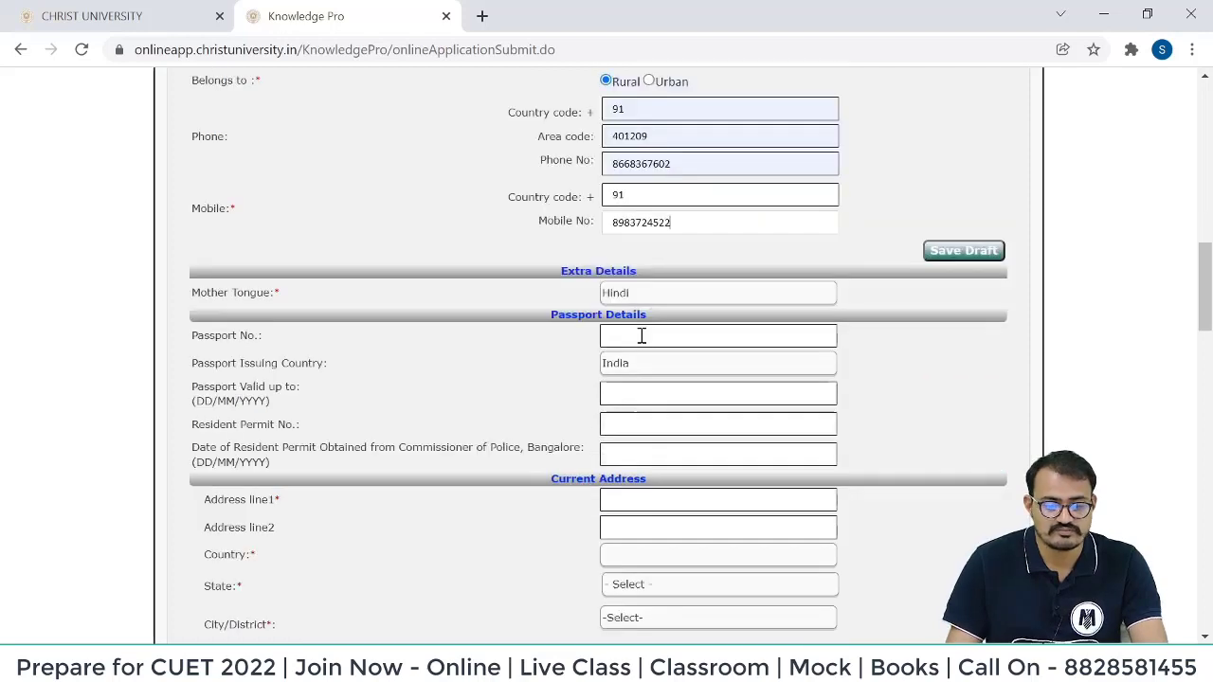
pyautogui.click(641, 336)
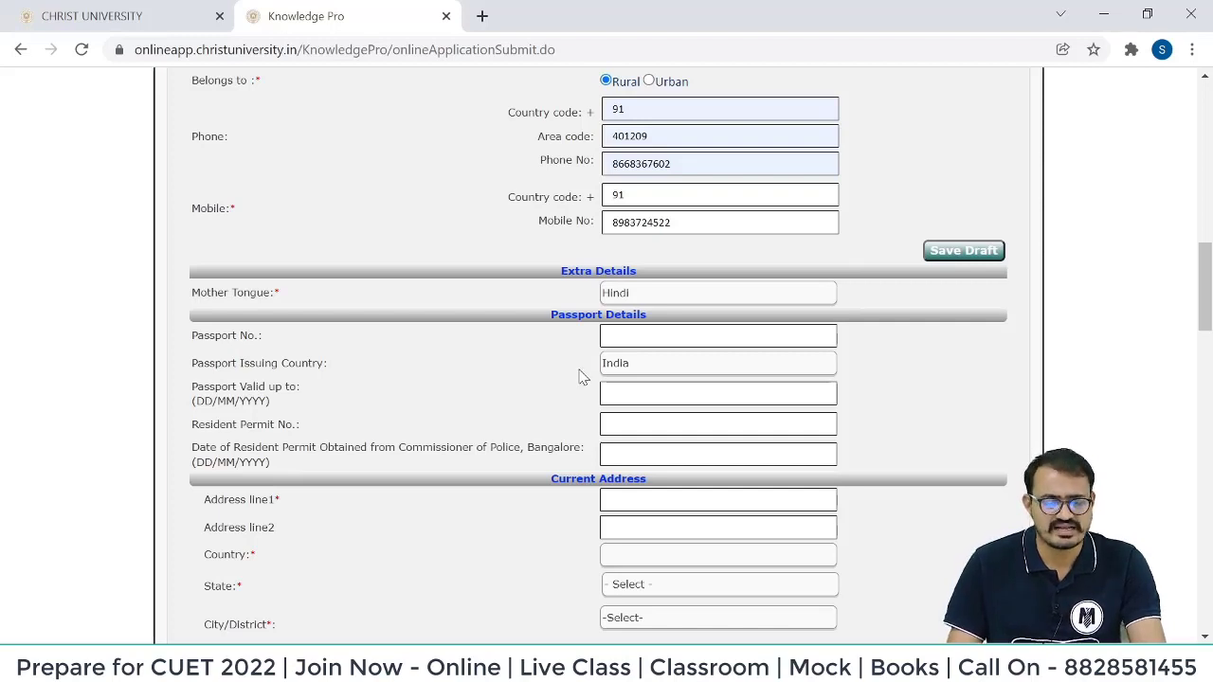
# Autofill the current address lines, pick India as country, and set permanent address same as current.
pyautogui.scroll(-3, 401, 412)
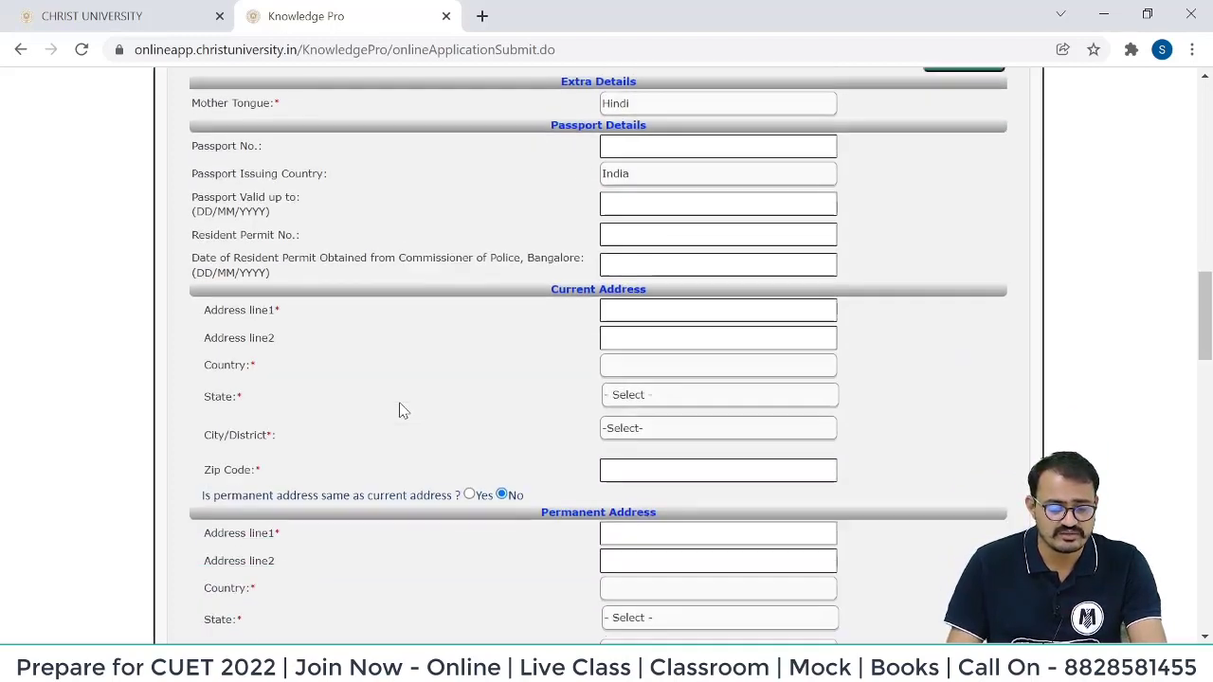
pyautogui.click(627, 323)
pyautogui.click(641, 356)
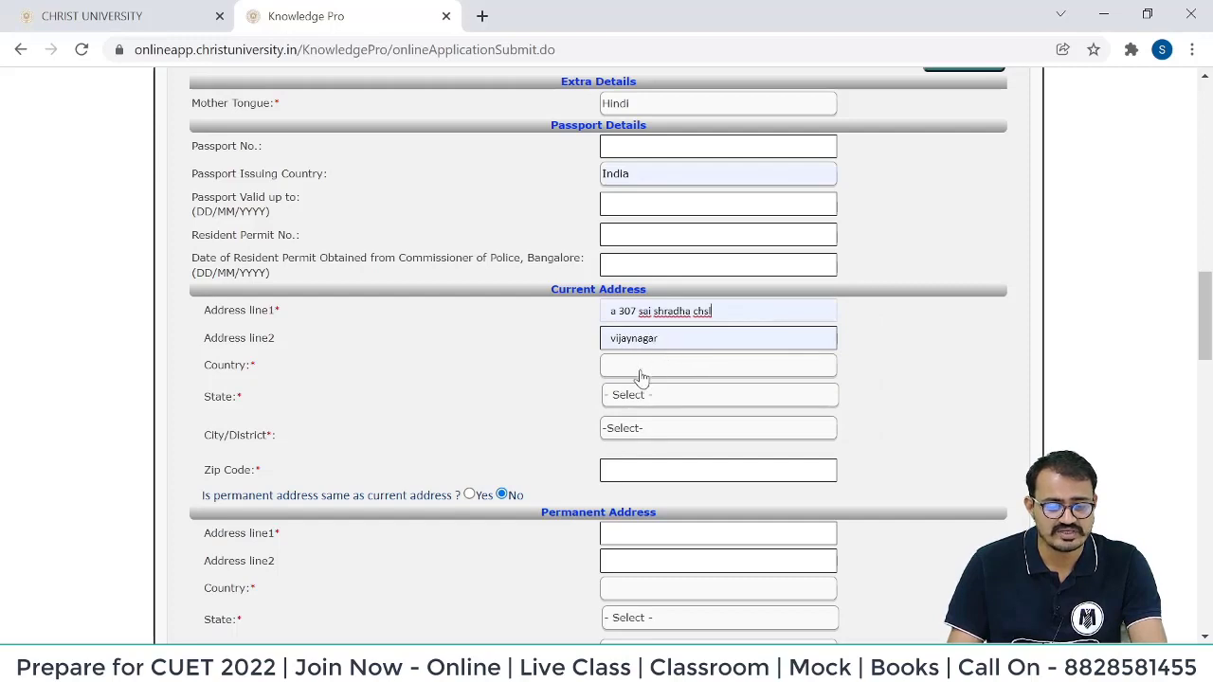
pyautogui.click(641, 375)
pyautogui.press('i')
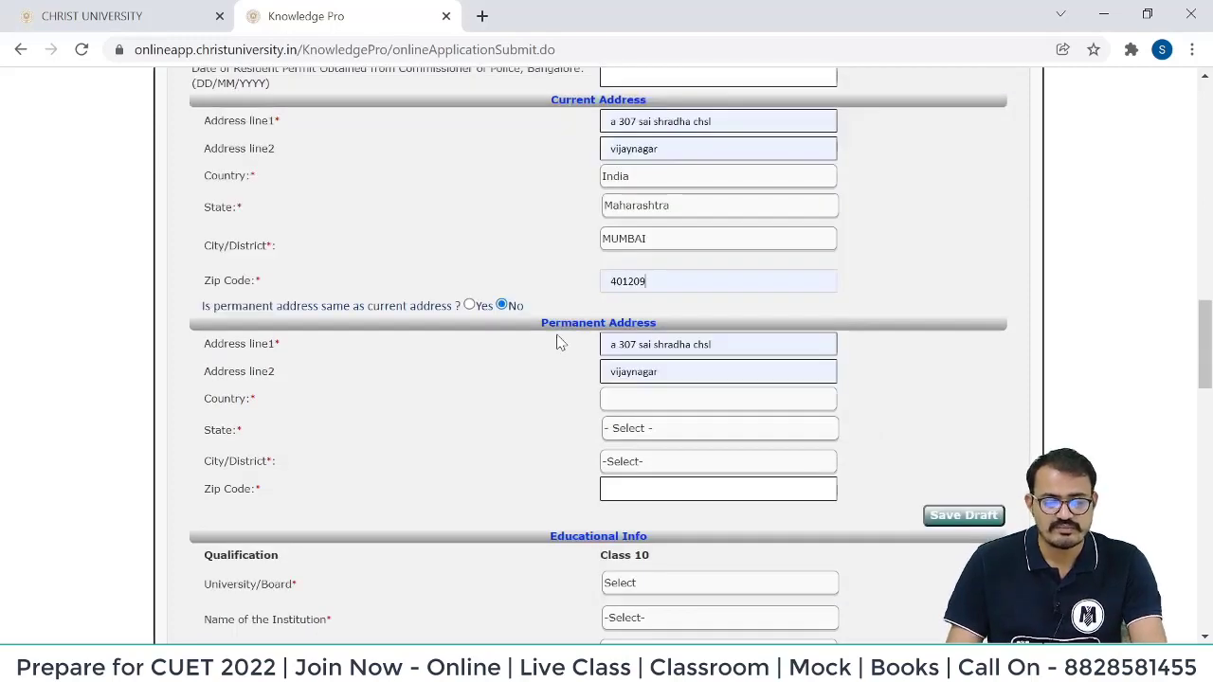
pyautogui.click(469, 305)
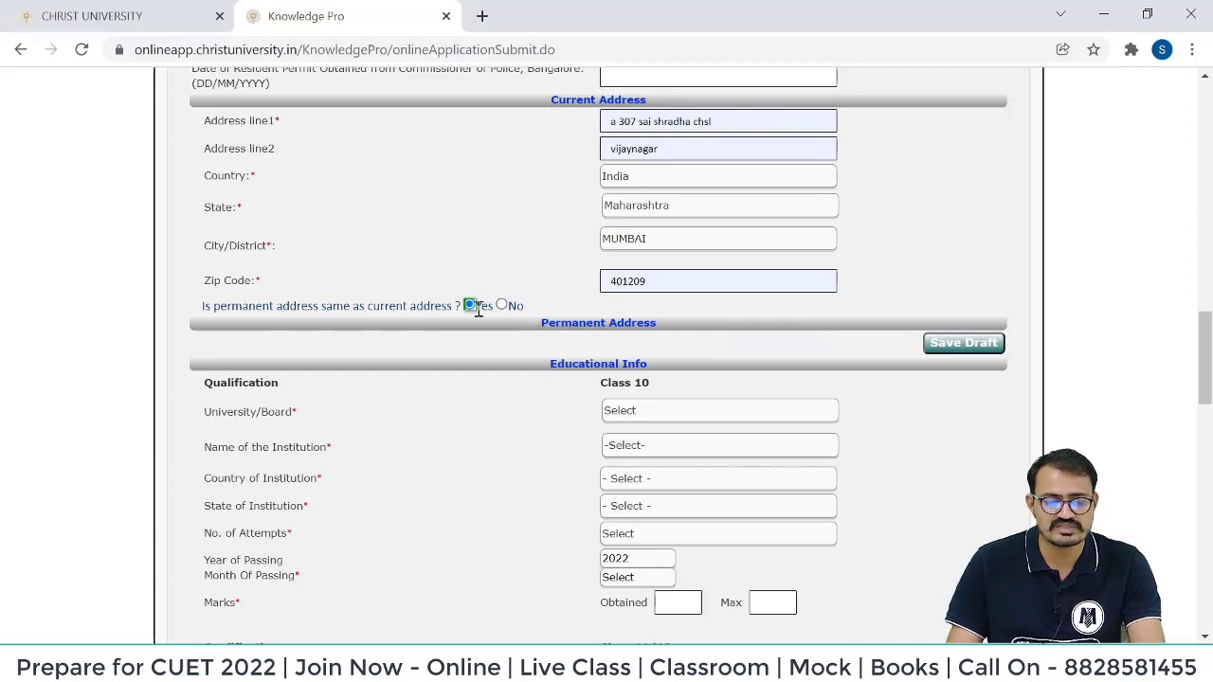
pyautogui.scroll(-2, 597, 299)
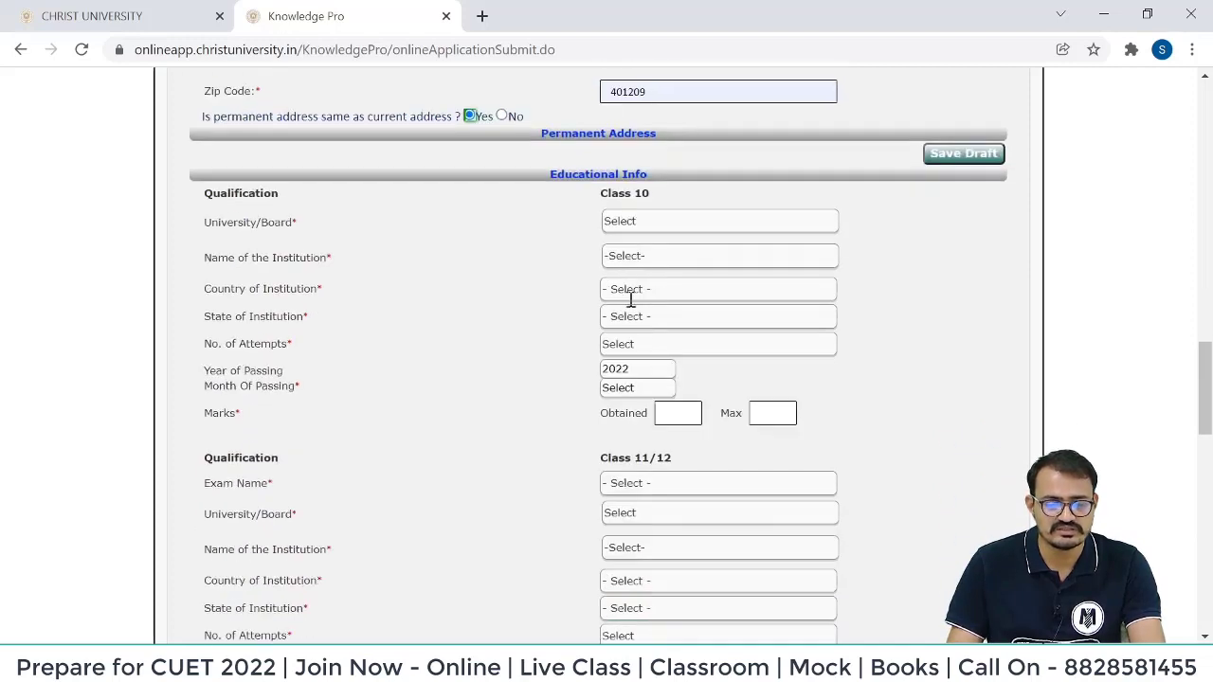
# Set Class 10 board and institution to Other, entering maharashtra state board and smt godavari vidhayalay.
pyautogui.click(645, 227)
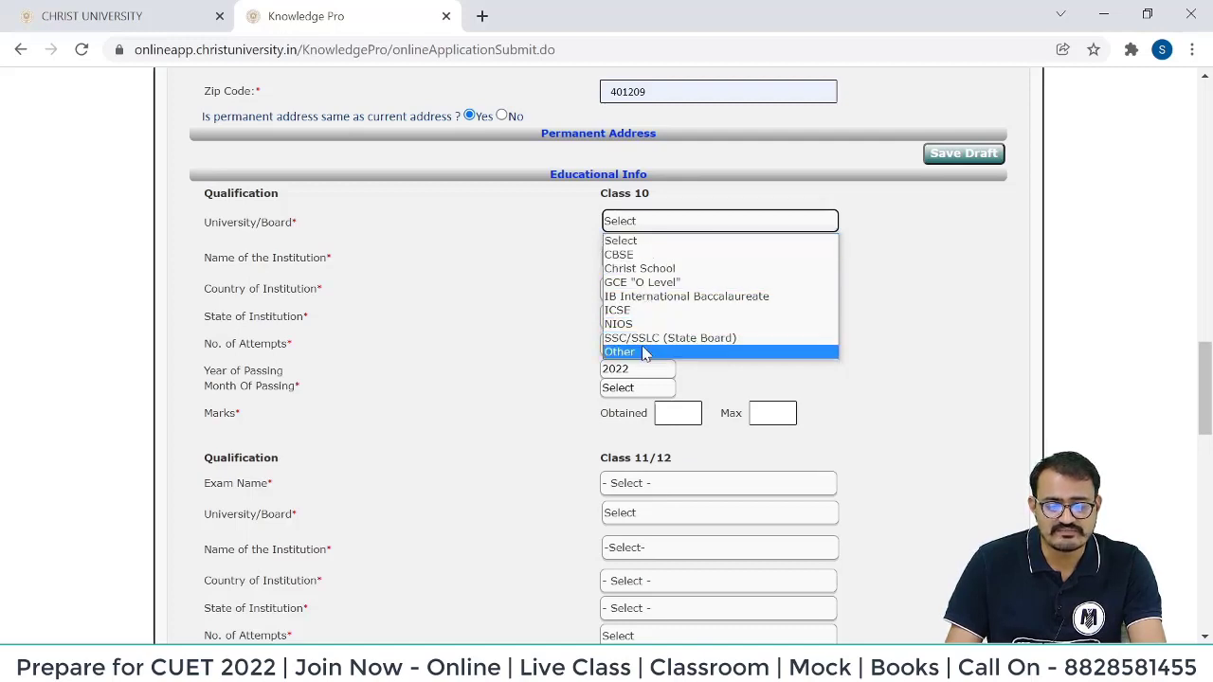
pyautogui.click(643, 351)
pyautogui.click(635, 283)
pyautogui.click(626, 312)
pyautogui.click(641, 248)
pyautogui.write('ma')
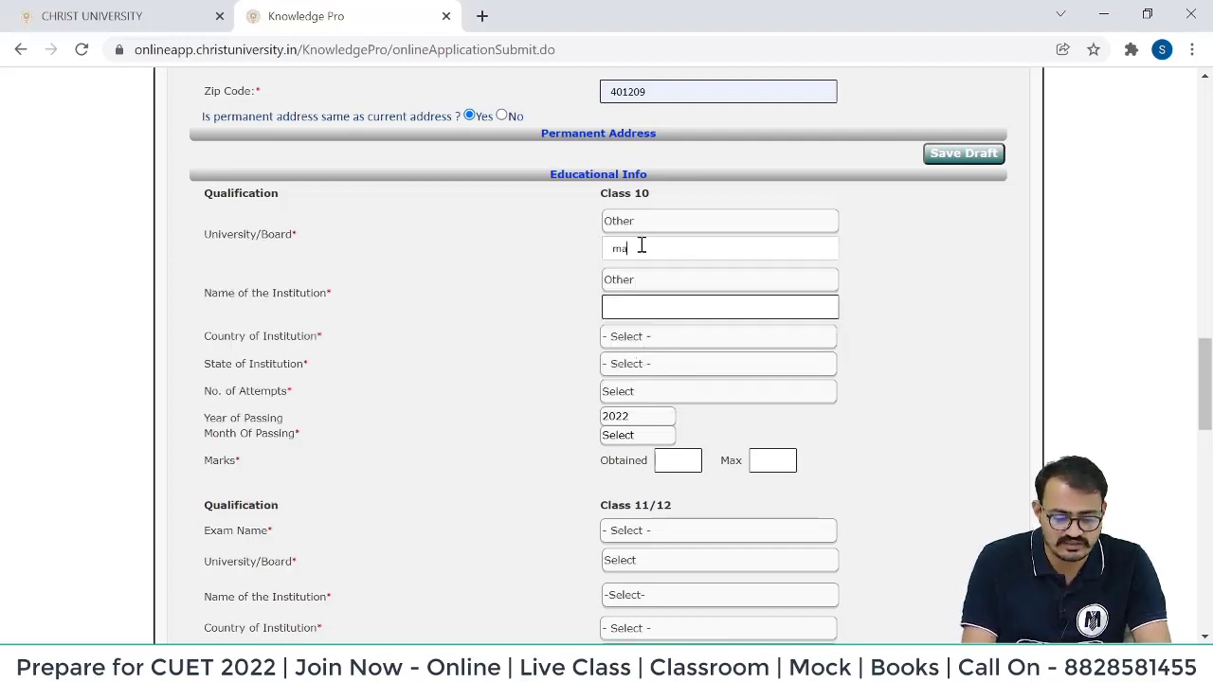
pyautogui.write('har')
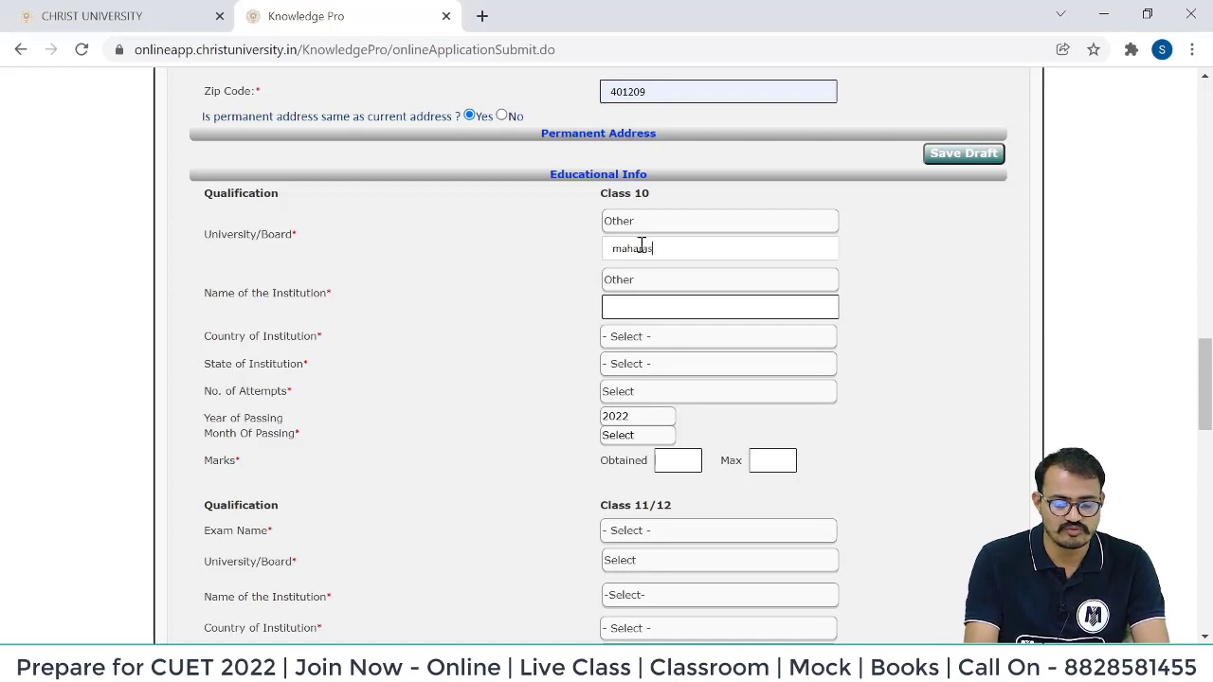
pyautogui.write('asht')
pyautogui.click(644, 277)
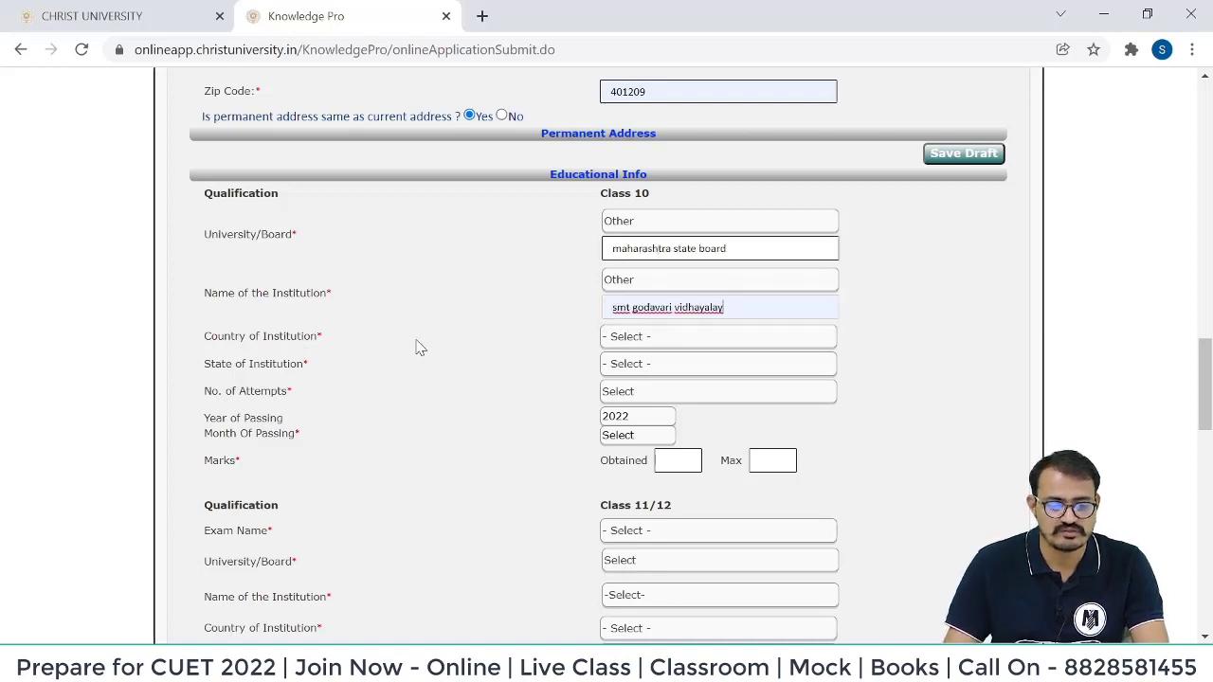
# Set the institution's country to India, state to Maharashtra, and attempts to 1.
pyautogui.click(633, 339)
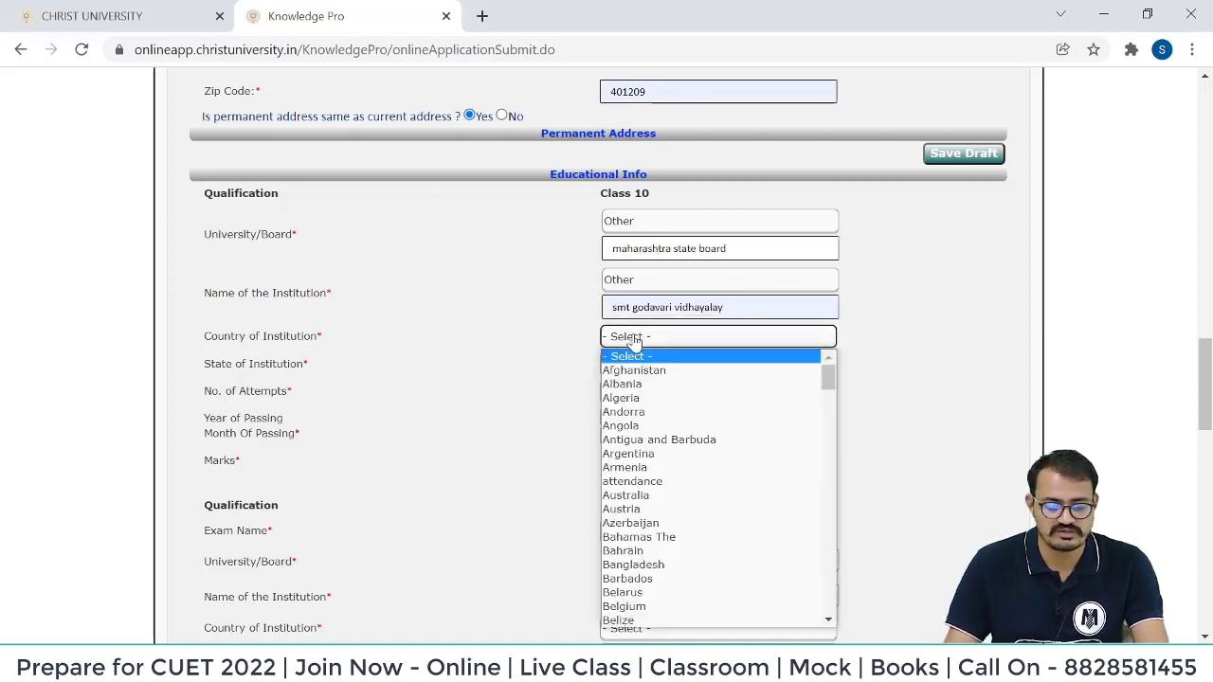
pyautogui.write('india')
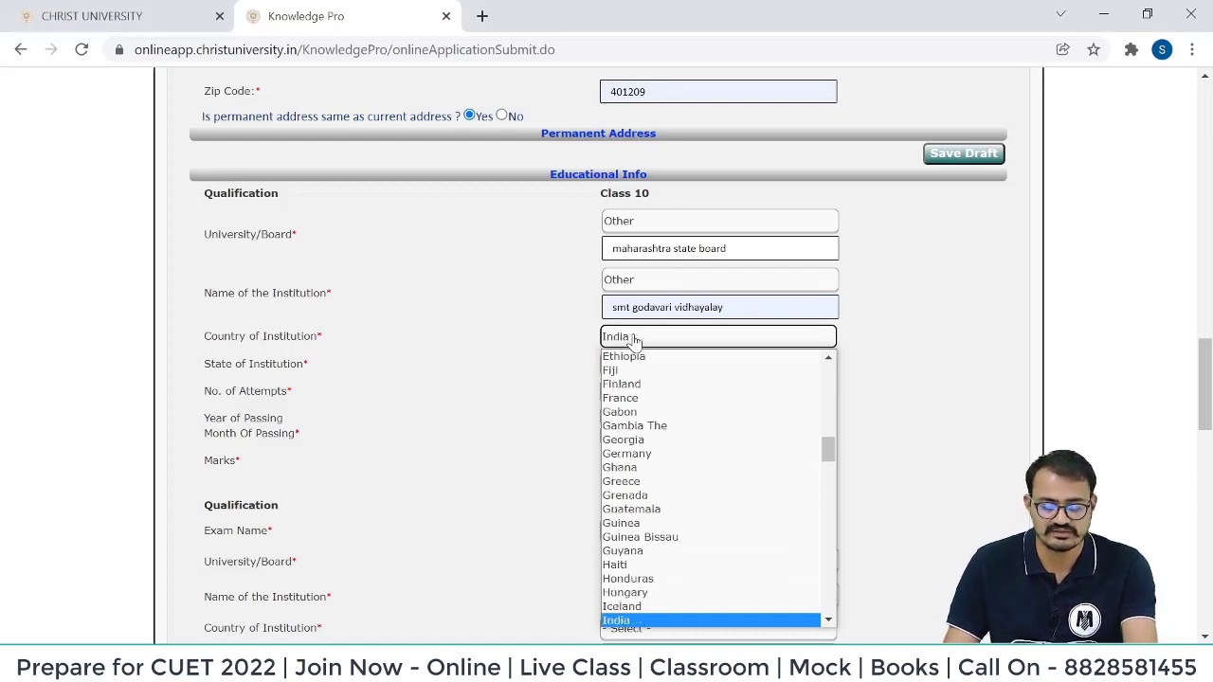
pyautogui.press('Return')
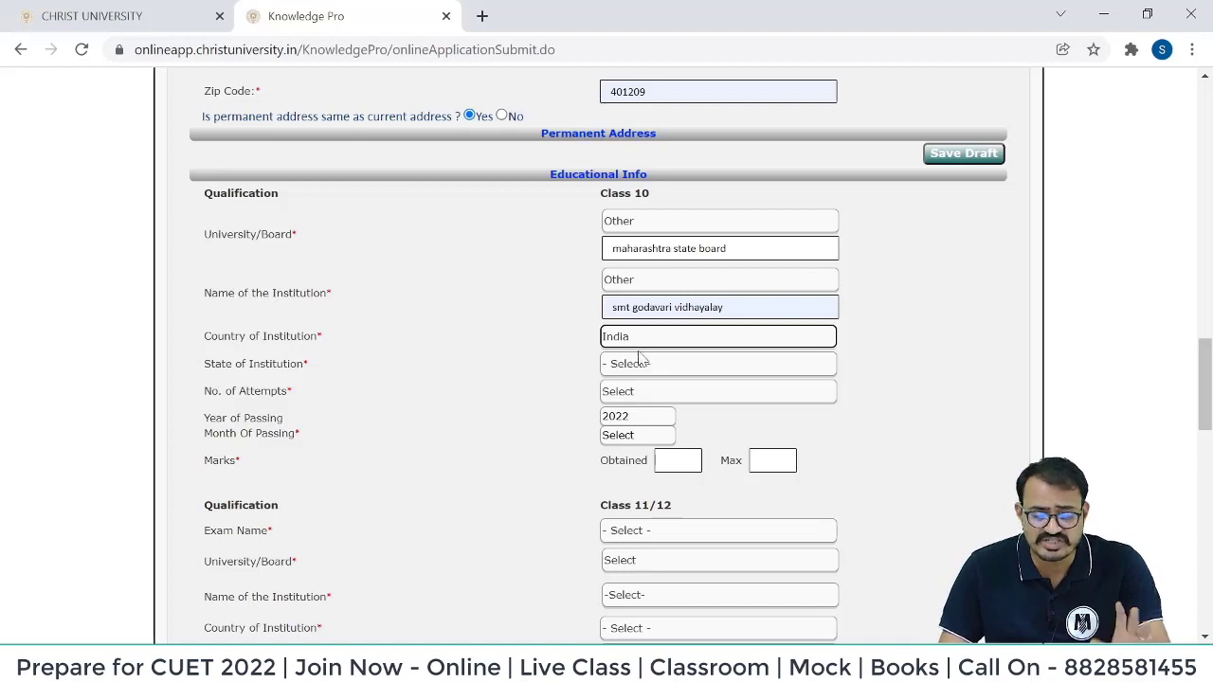
pyautogui.click(637, 371)
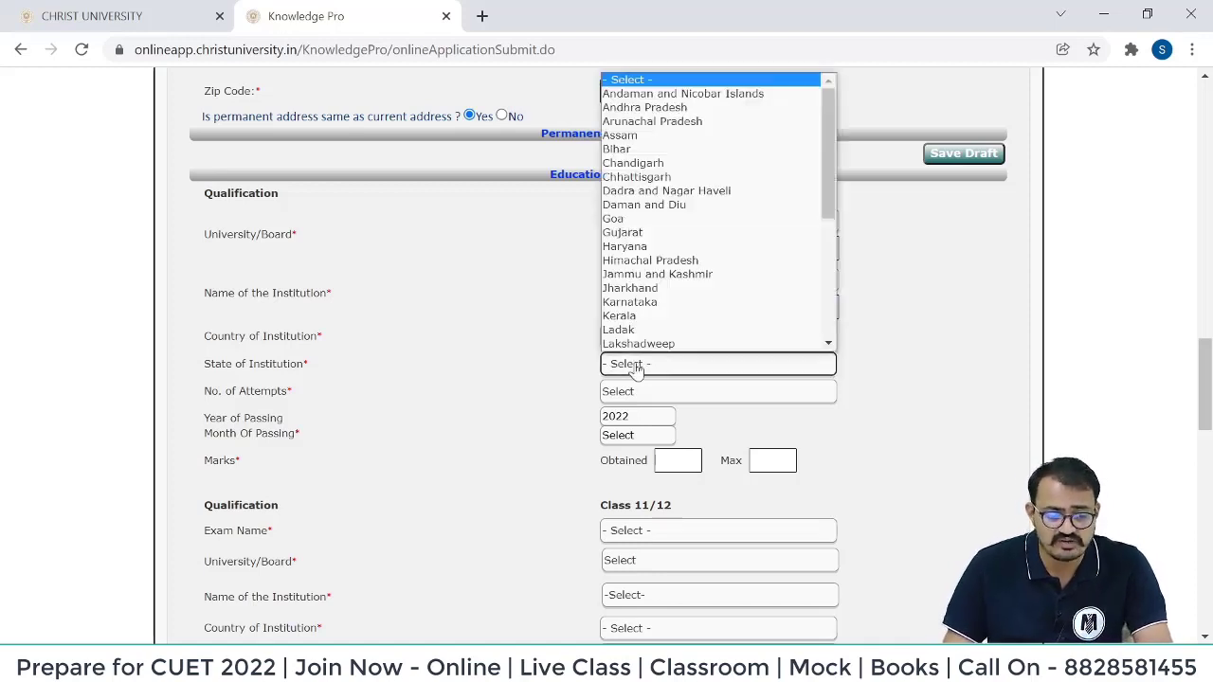
pyautogui.write('maha')
pyautogui.click(656, 392)
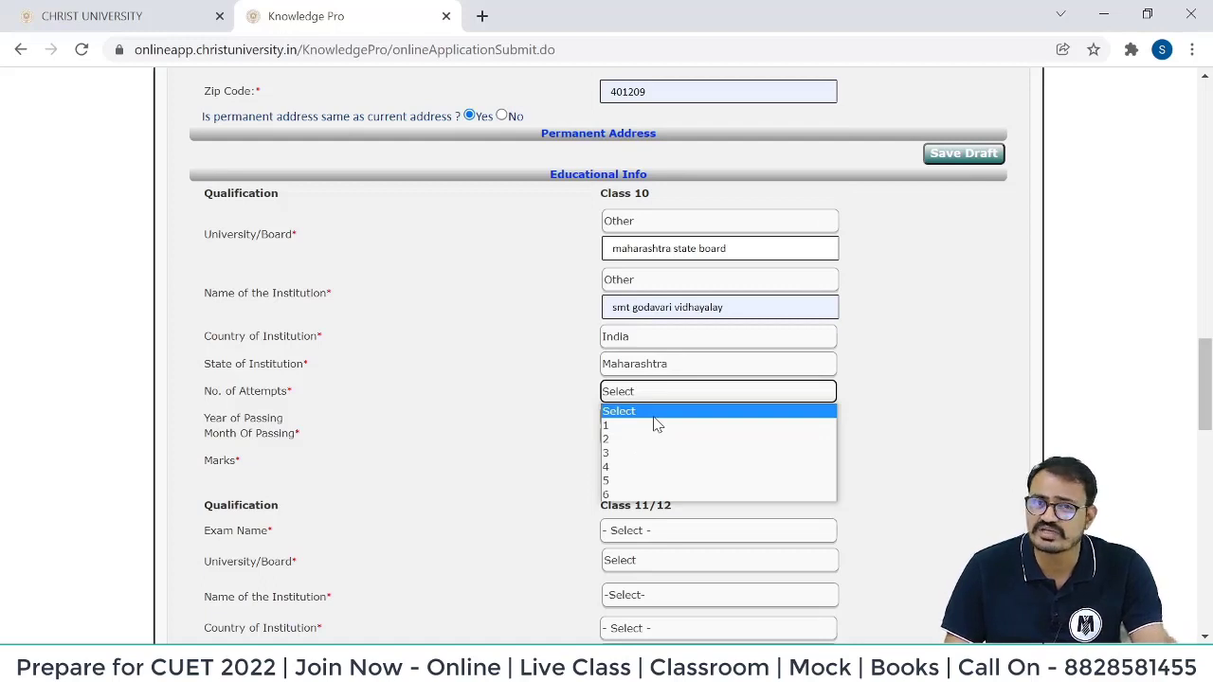
pyautogui.click(658, 425)
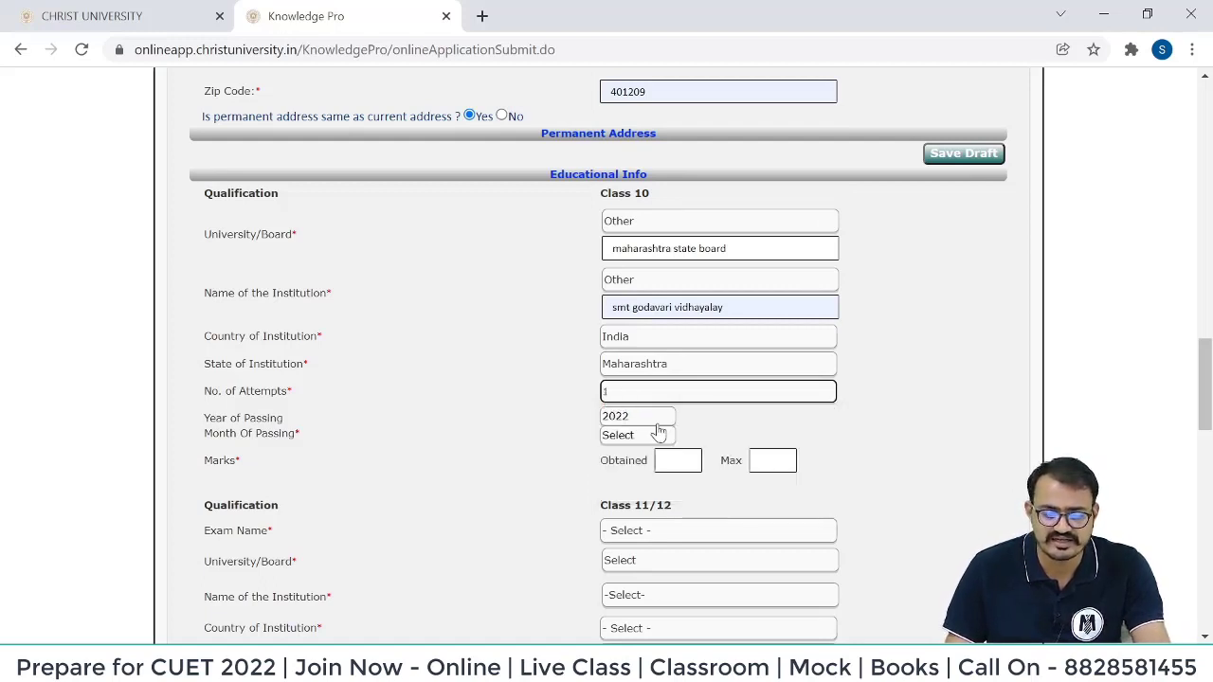
# Choose 2018 and the month of passing, then open the marks field's CGPA conversion notice.
pyautogui.click(642, 421)
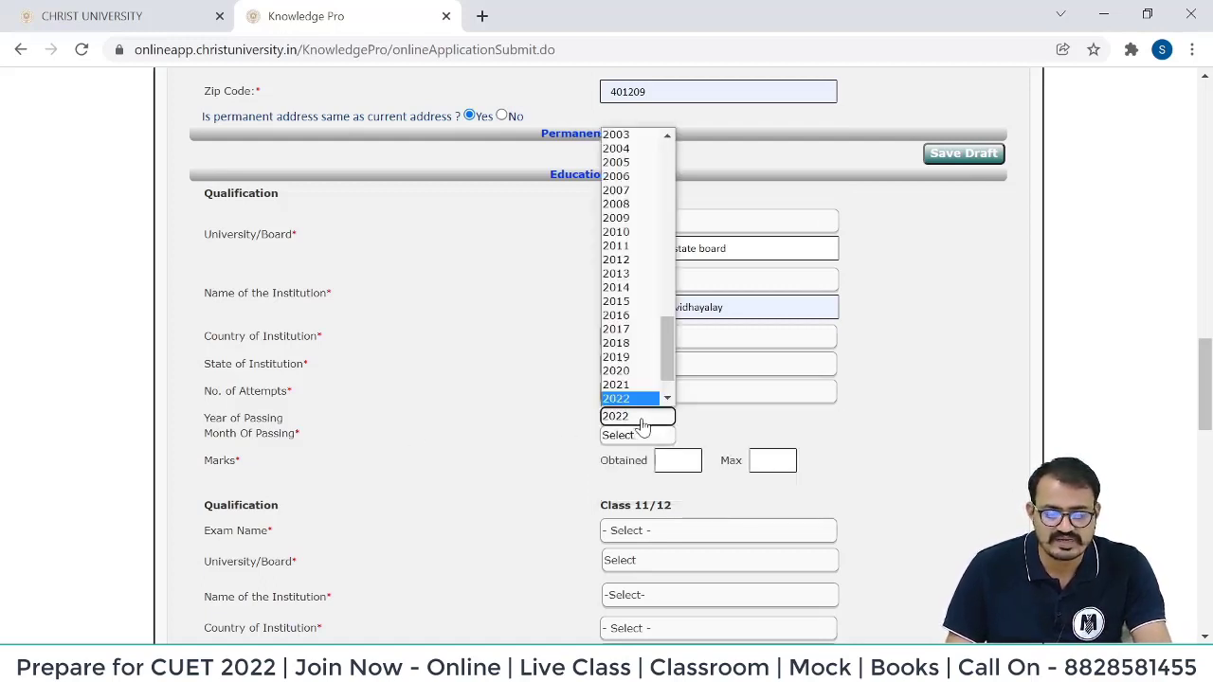
pyautogui.click(630, 302)
pyautogui.click(658, 436)
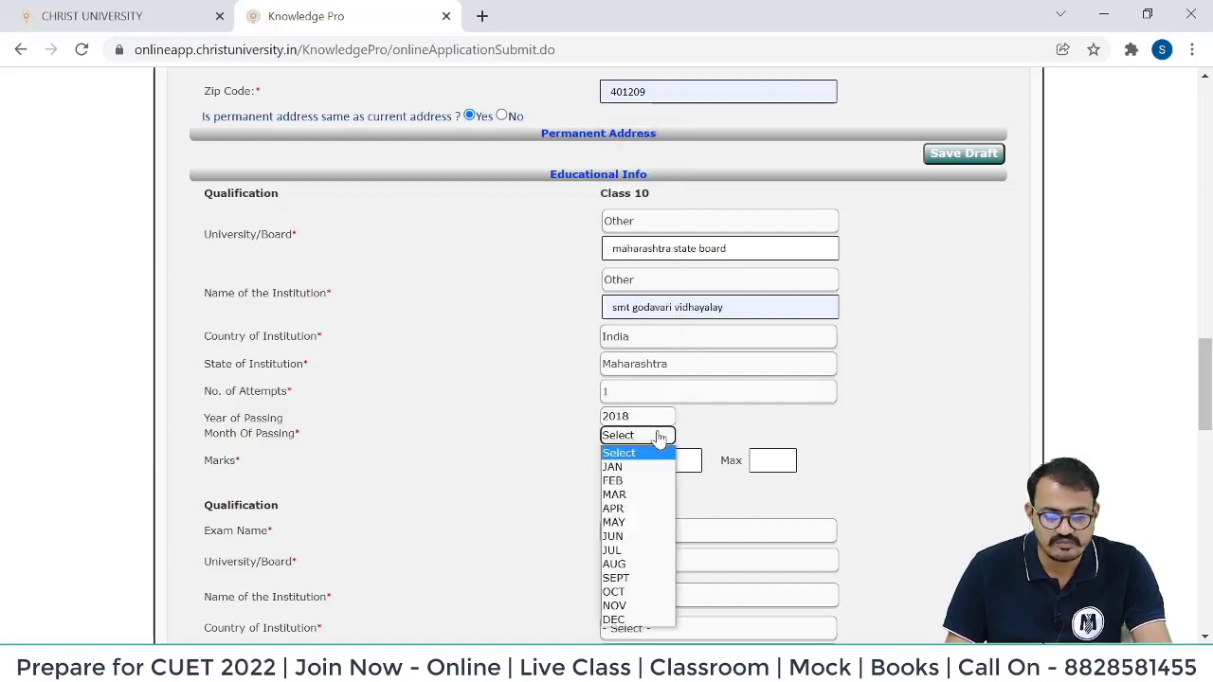
pyautogui.click(650, 481)
pyautogui.click(677, 463)
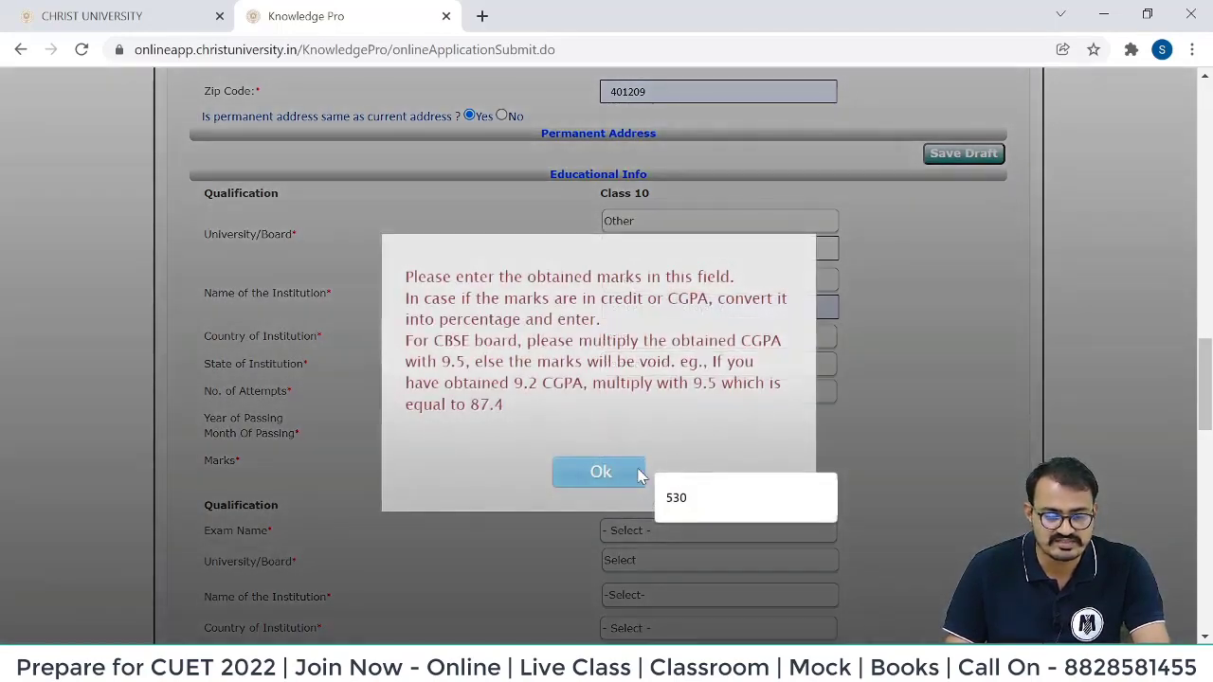
pyautogui.click(668, 492)
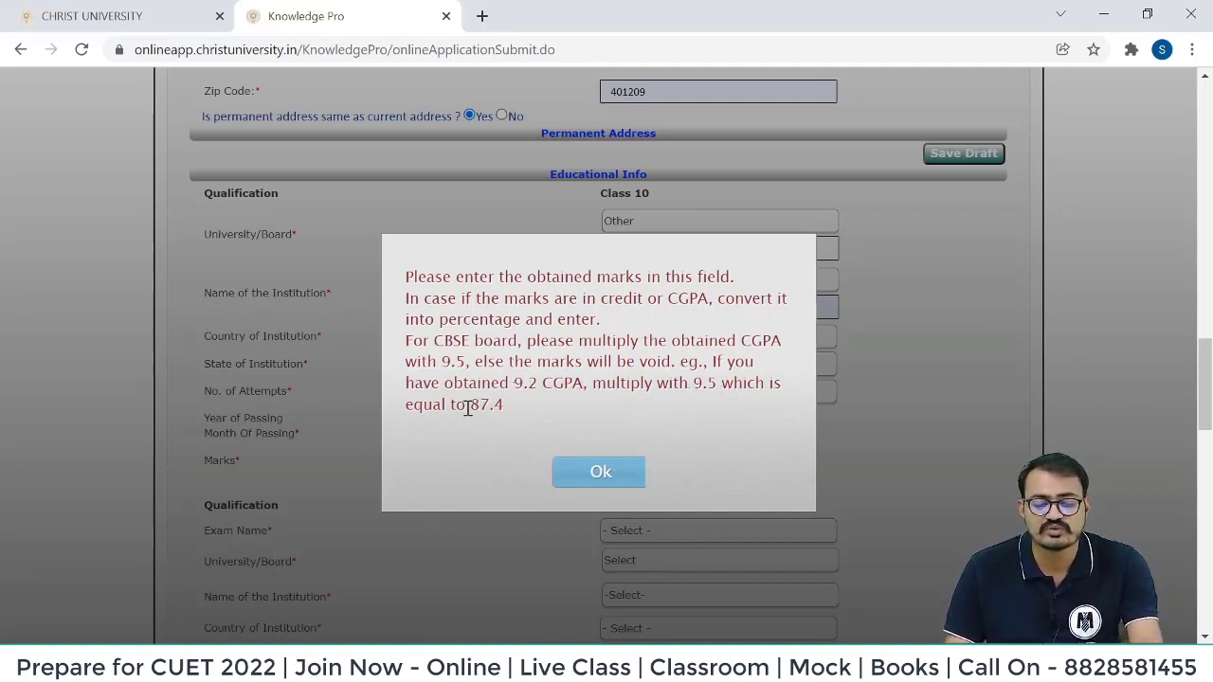
pyautogui.moveTo(467, 407); pyautogui.dragTo(526, 410)
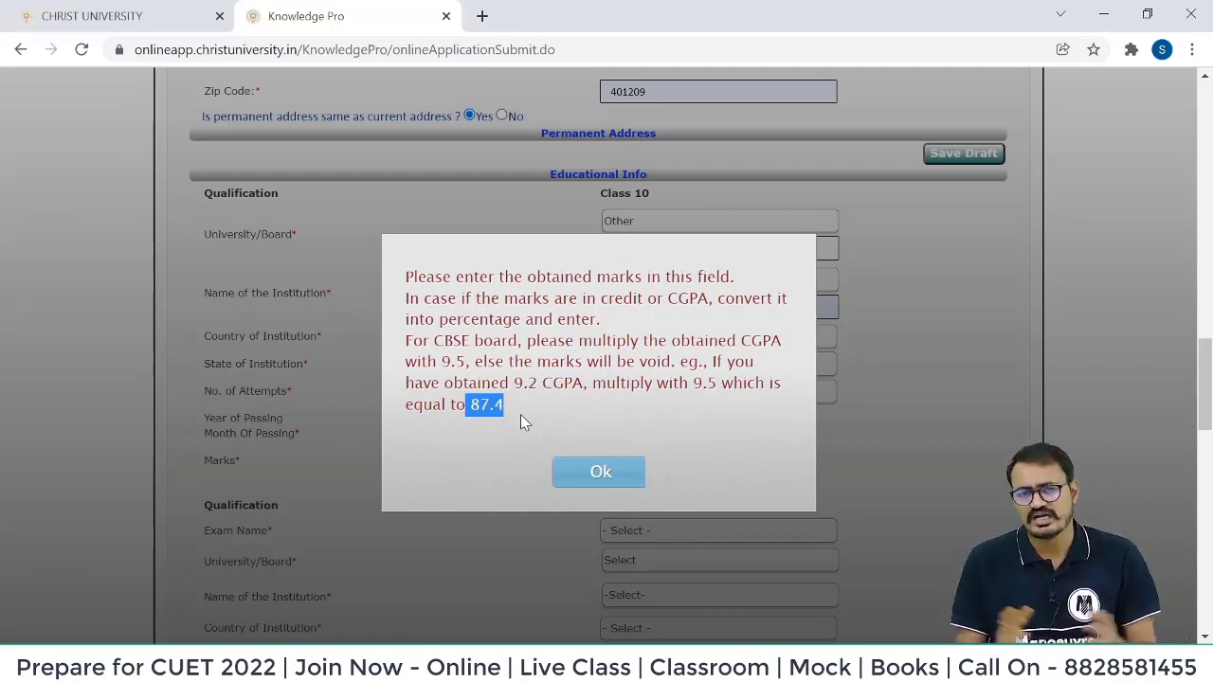
# Enter Class 10 marks as 530 obtained out of 600 maximum, dismissing both marks notices.
pyautogui.click(598, 471)
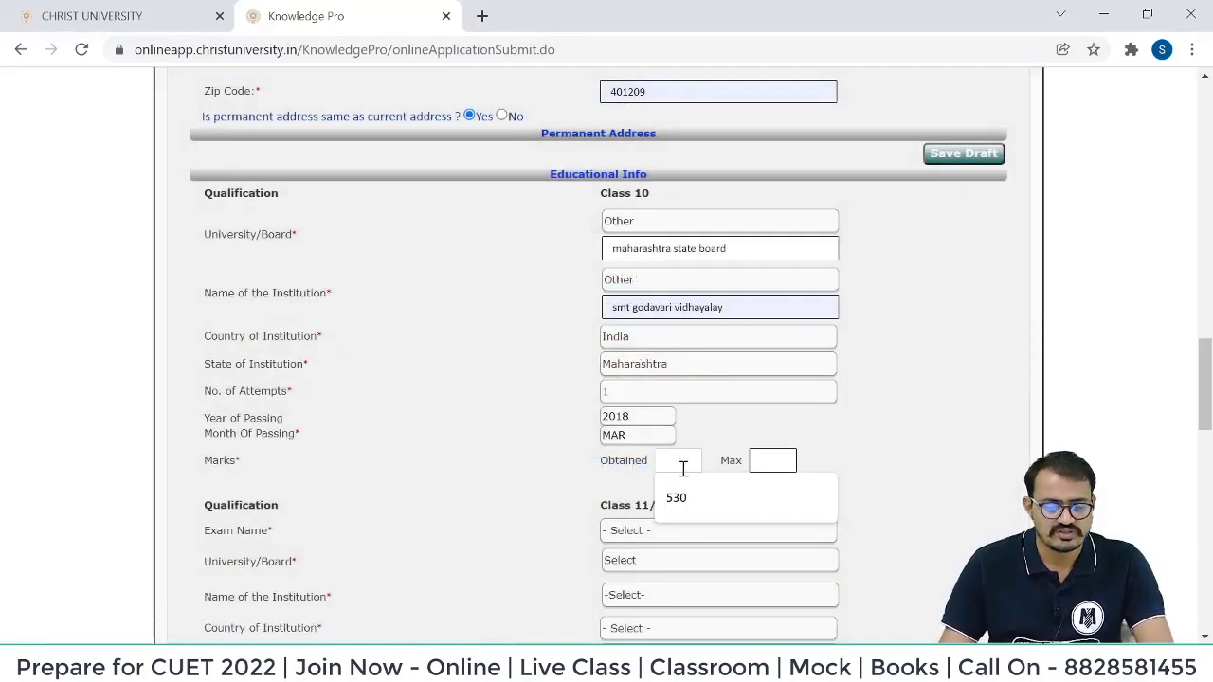
pyautogui.click(680, 502)
pyautogui.click(772, 460)
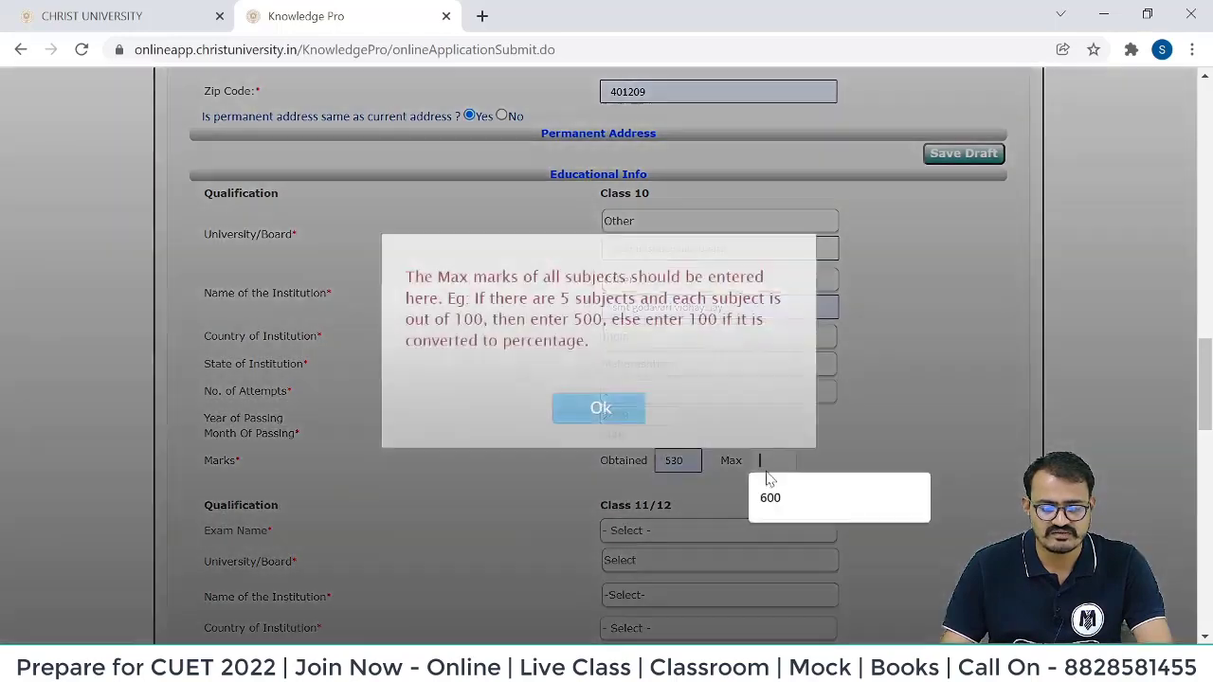
pyautogui.click(778, 509)
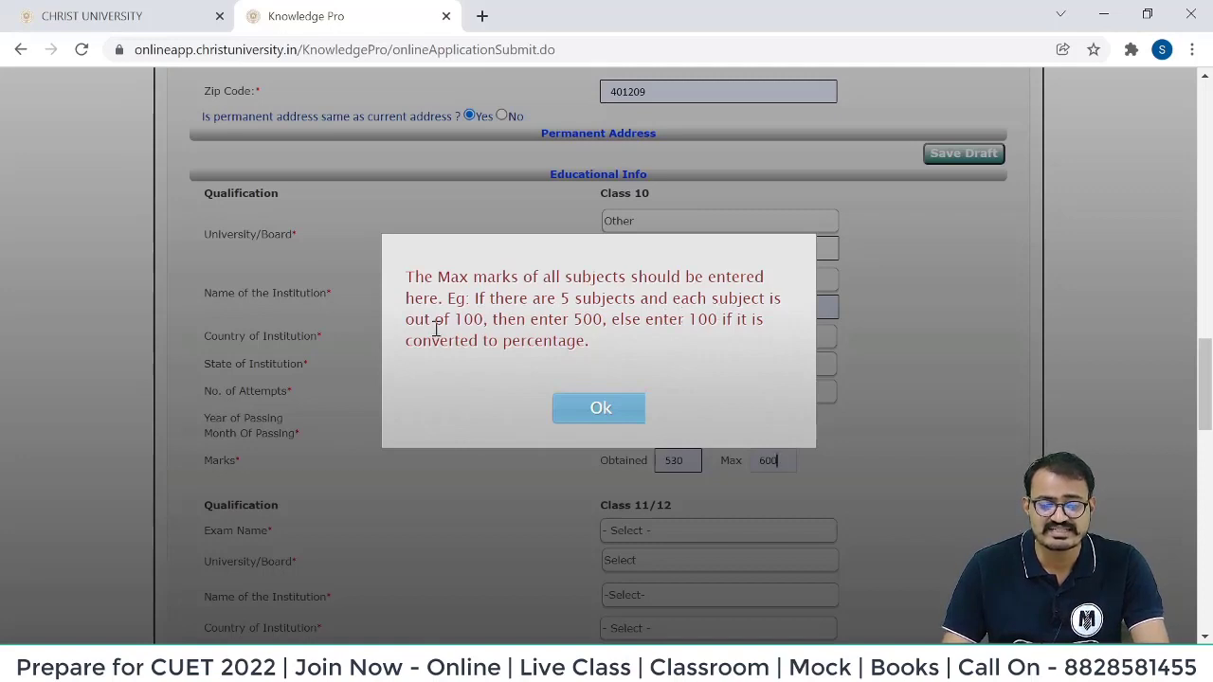
pyautogui.moveTo(461, 319); pyautogui.dragTo(765, 334)
pyautogui.click(678, 344)
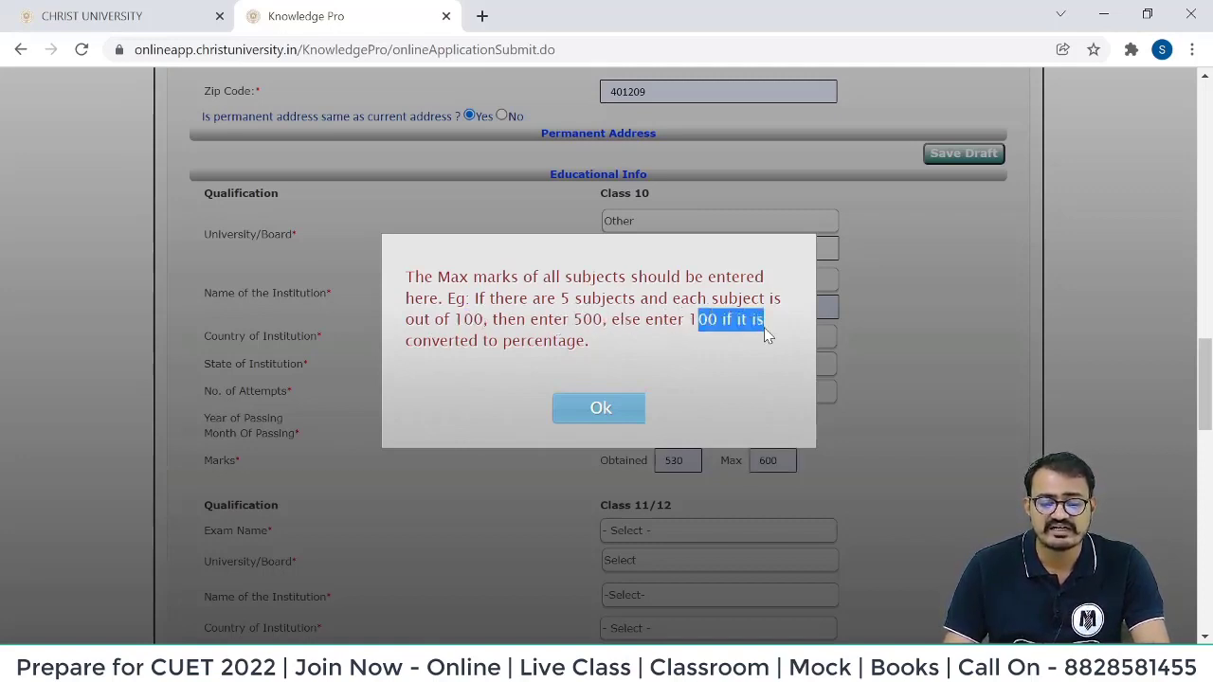
pyautogui.click(604, 409)
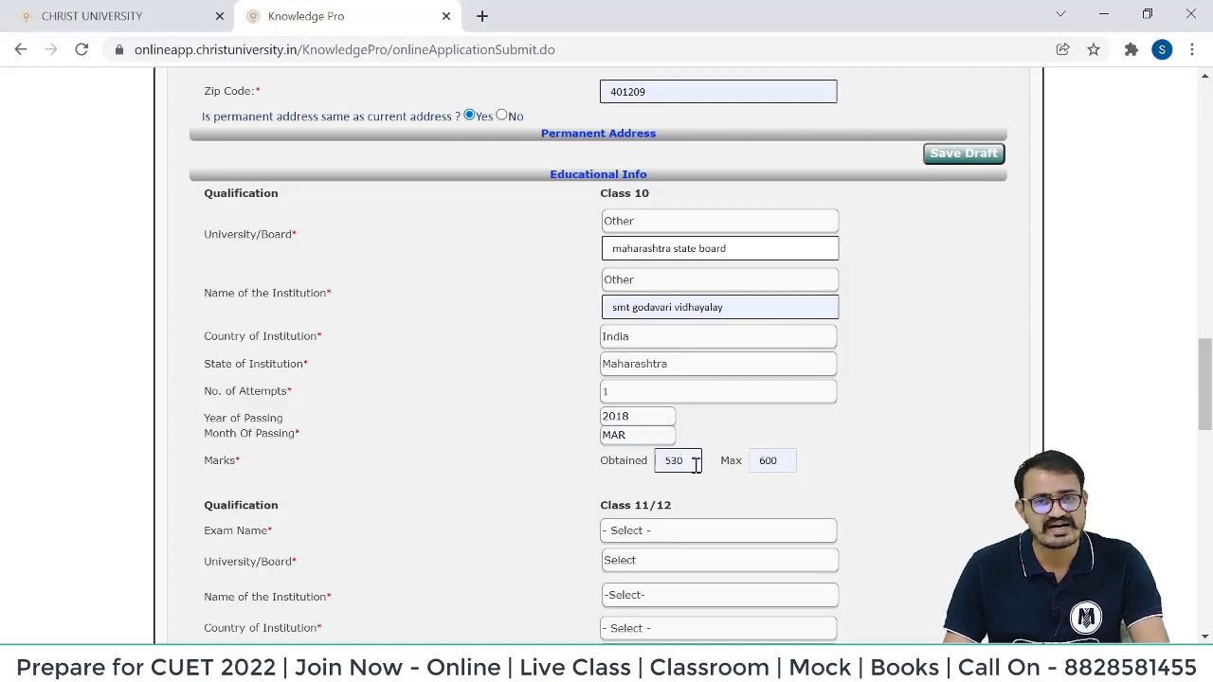
# Set Class 11/12 passing to 2020 MAR and fill in the previous exam registration number.
pyautogui.scroll(-2, 663, 355)
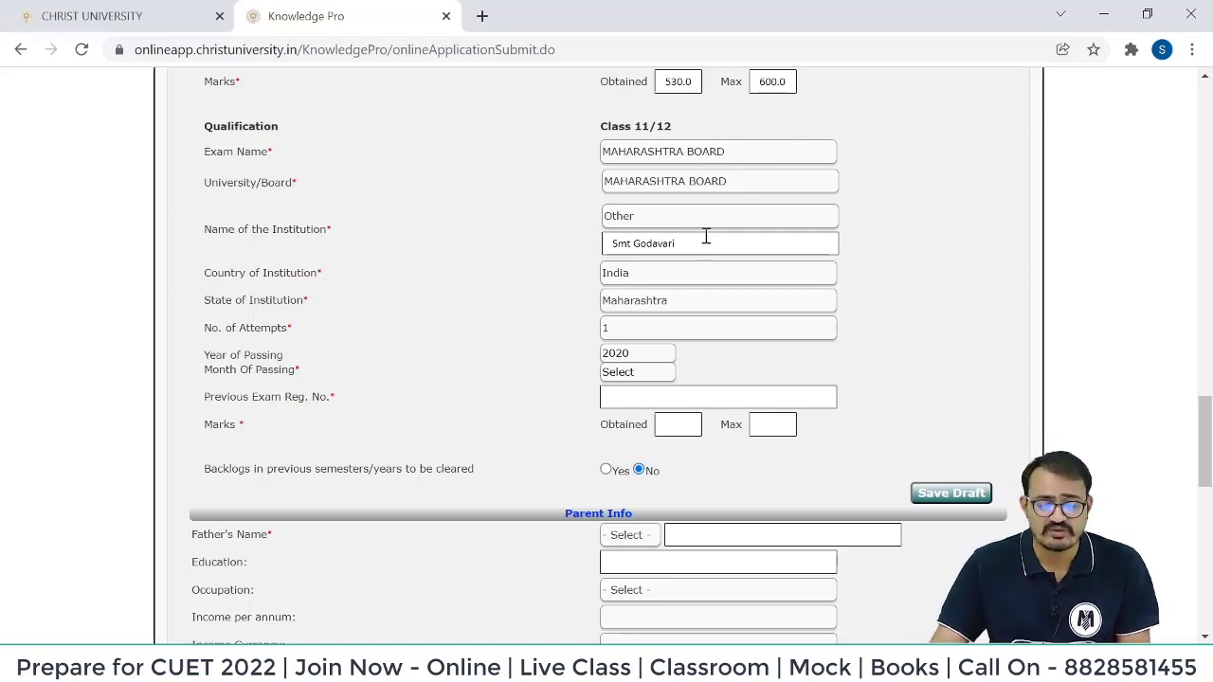
pyautogui.click(621, 355)
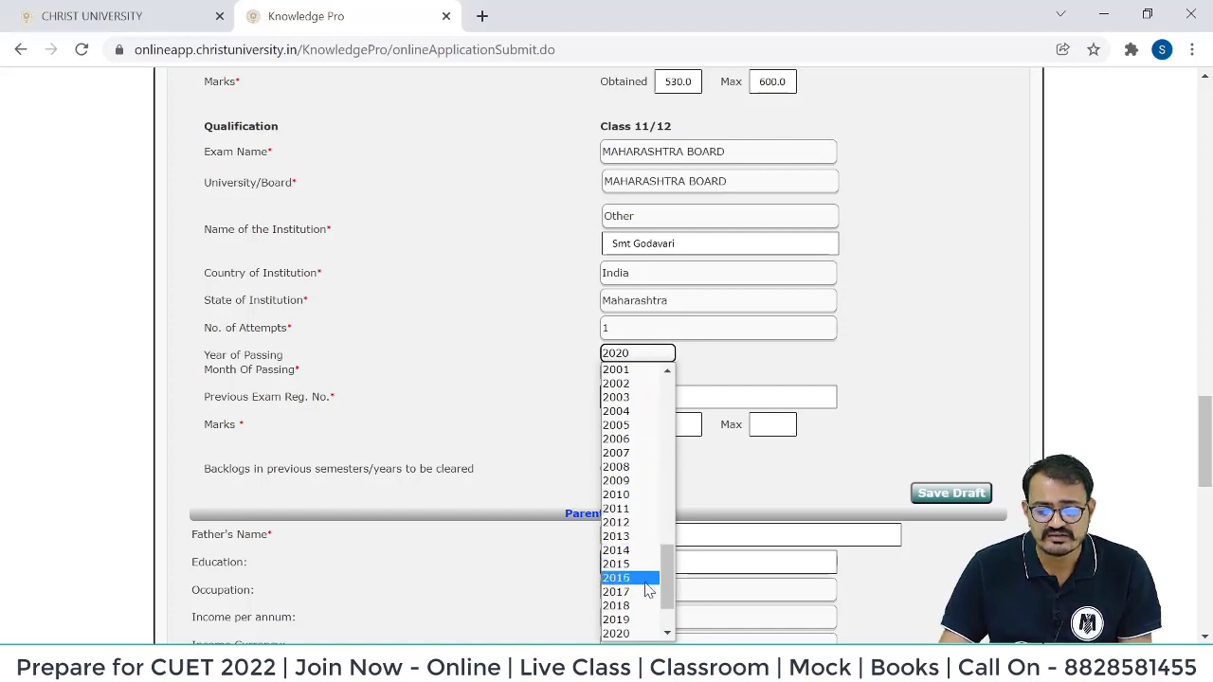
pyautogui.click(642, 619)
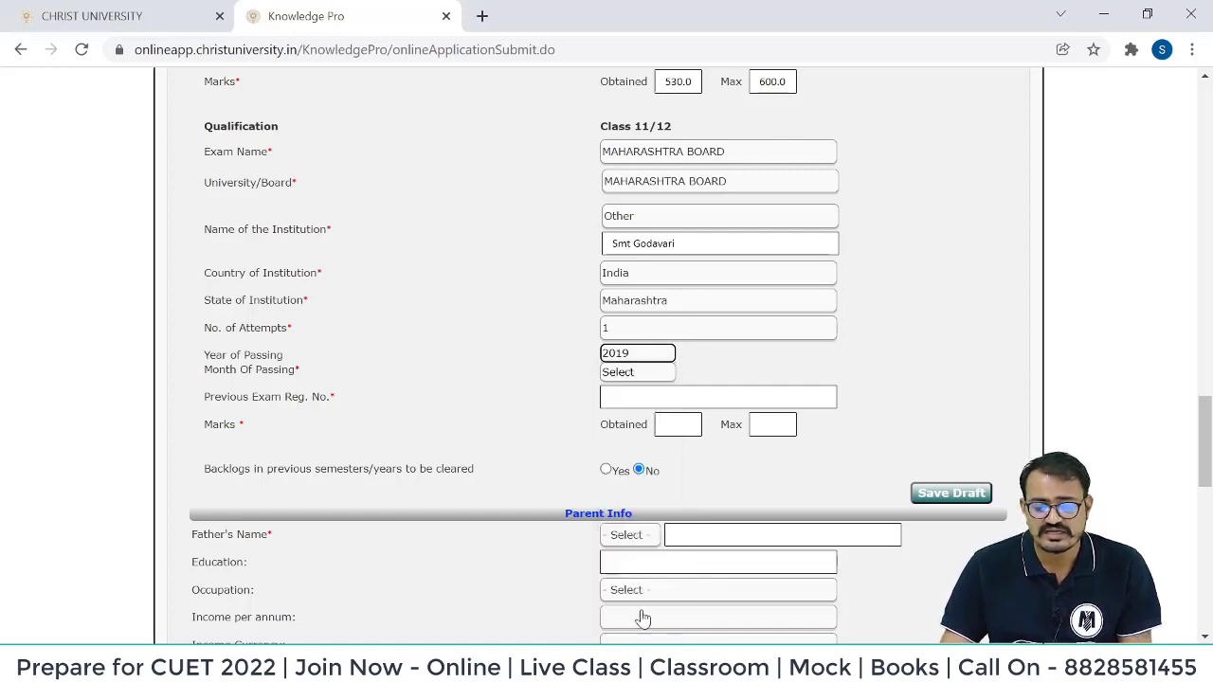
pyautogui.click(640, 360)
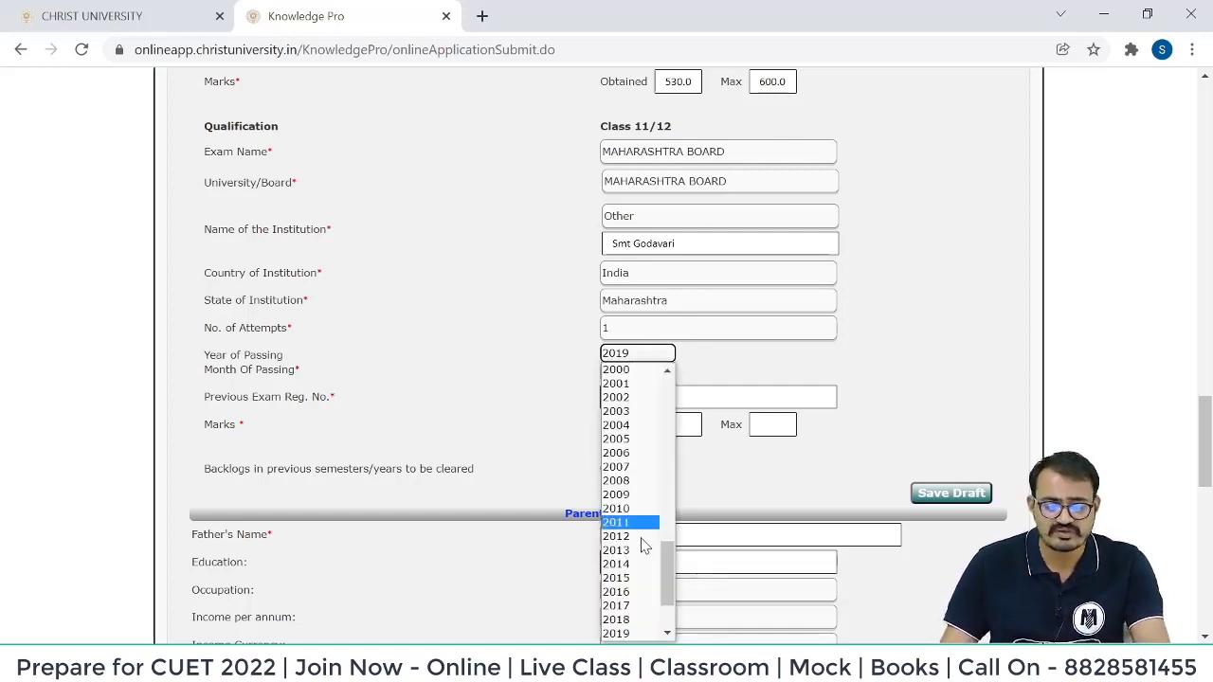
pyautogui.click(637, 633)
pyautogui.press('Tab')
pyautogui.press('m')
pyautogui.click(635, 398)
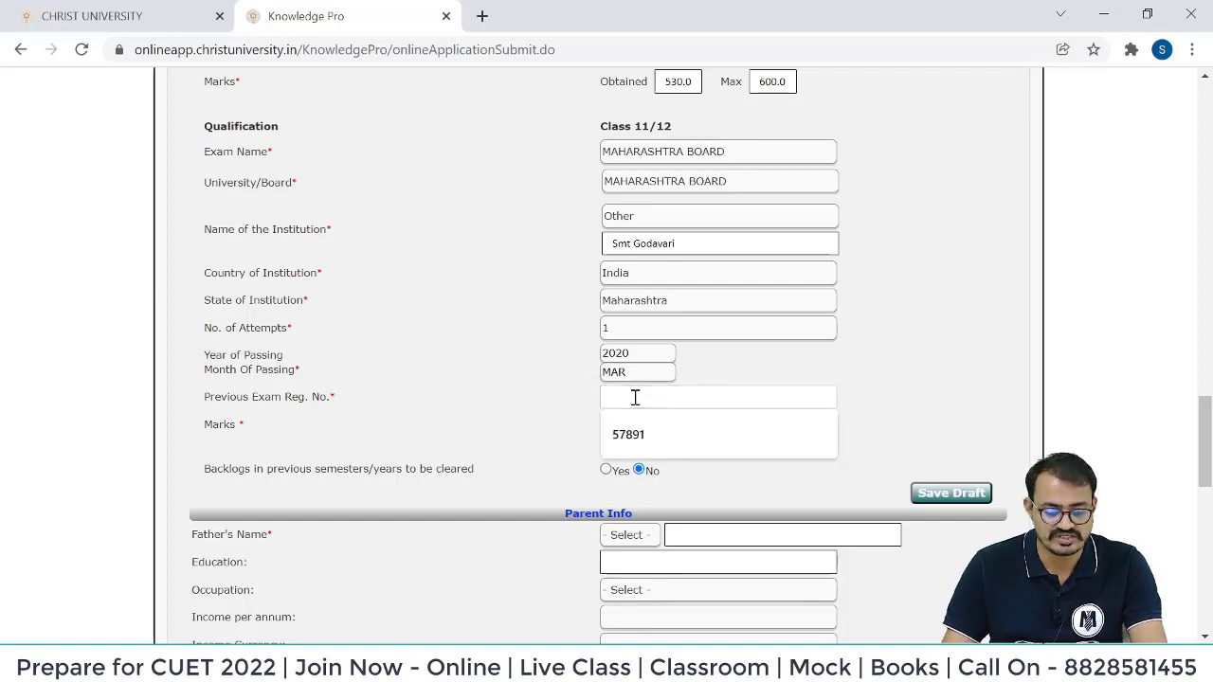
pyautogui.click(635, 442)
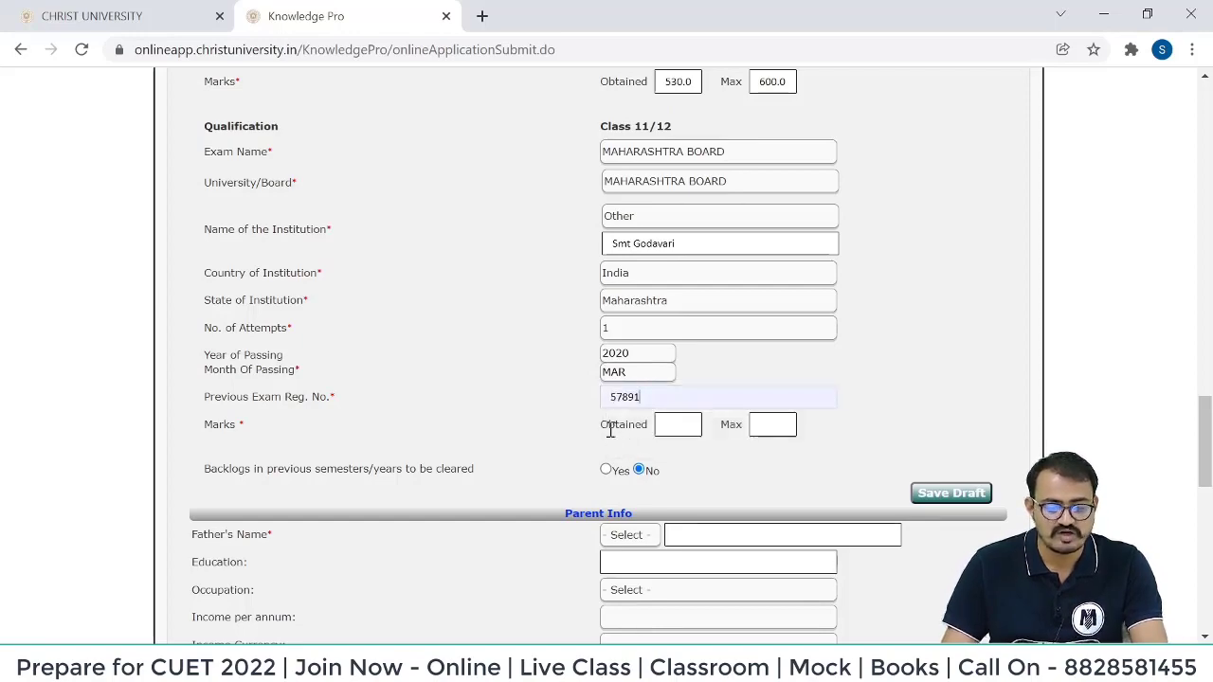
# Enter Class 11/12 marks 565 out of 600 and save the application as a draft.
pyautogui.click(678, 427)
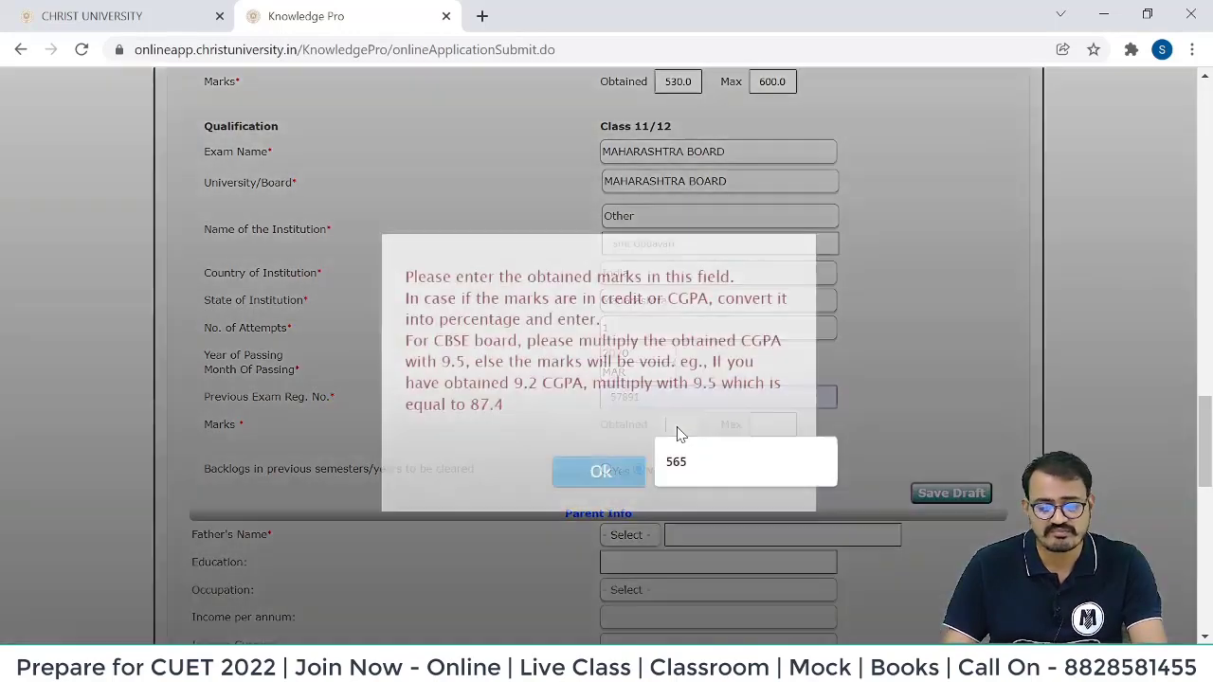
pyautogui.press('Tab')
pyautogui.click(600, 408)
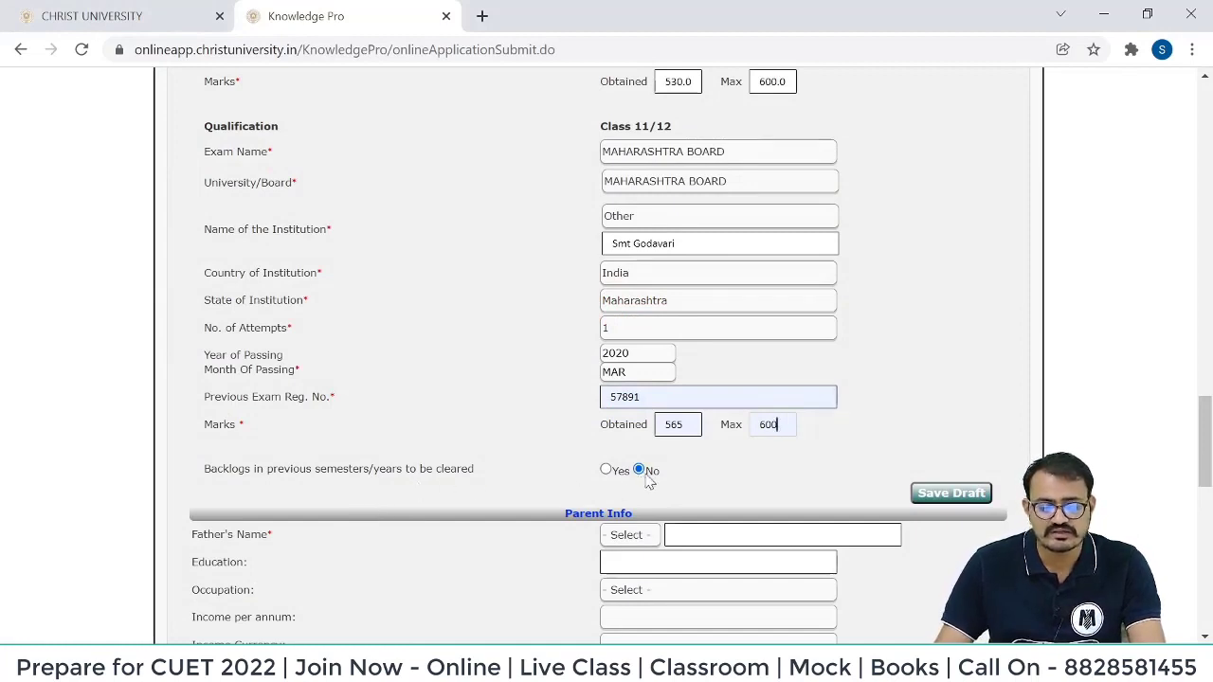
pyautogui.click(951, 494)
# Fill father's details: title Mr., name, education b.com, occupation Accountant, income 300000 - 400000 with currency.
pyautogui.scroll(-3, 682, 287)
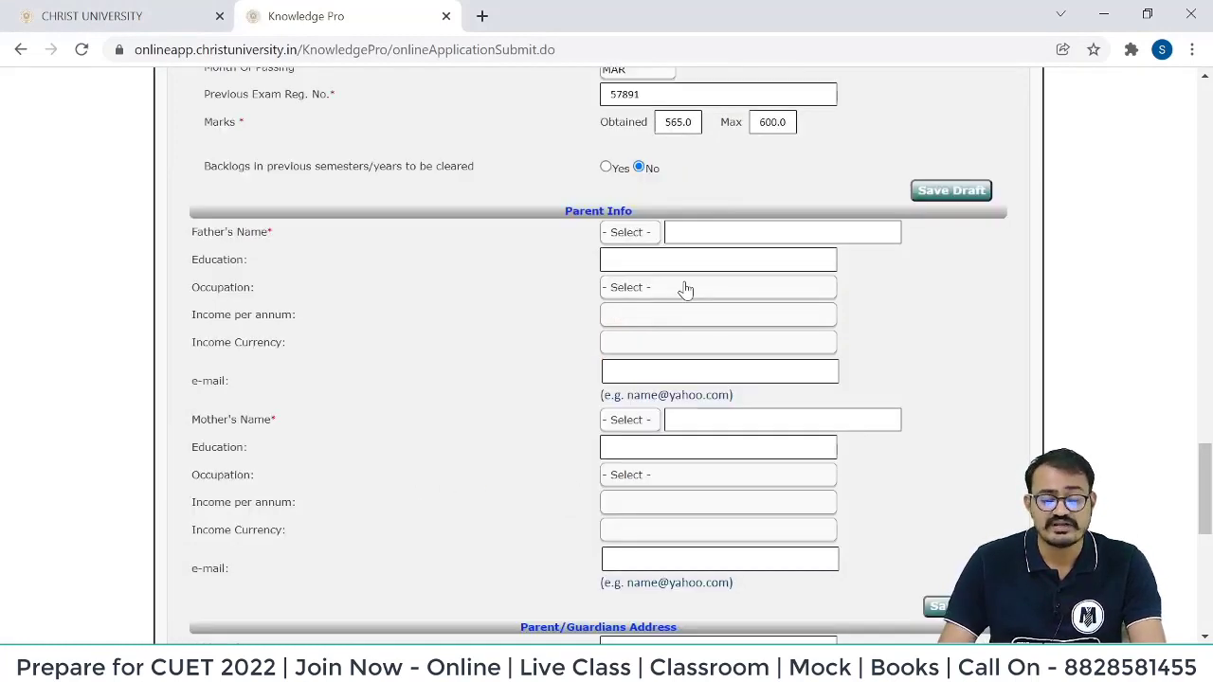
pyautogui.click(628, 235)
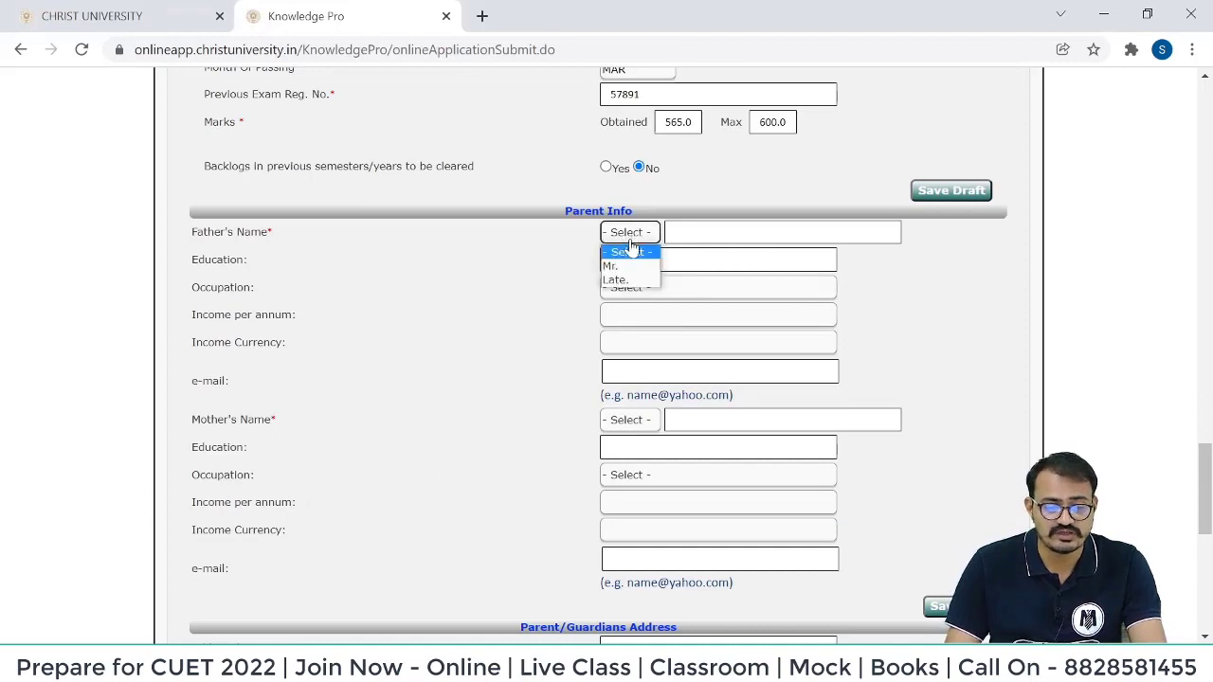
pyautogui.click(625, 250)
pyautogui.click(720, 232)
pyautogui.click(661, 263)
pyautogui.click(661, 262)
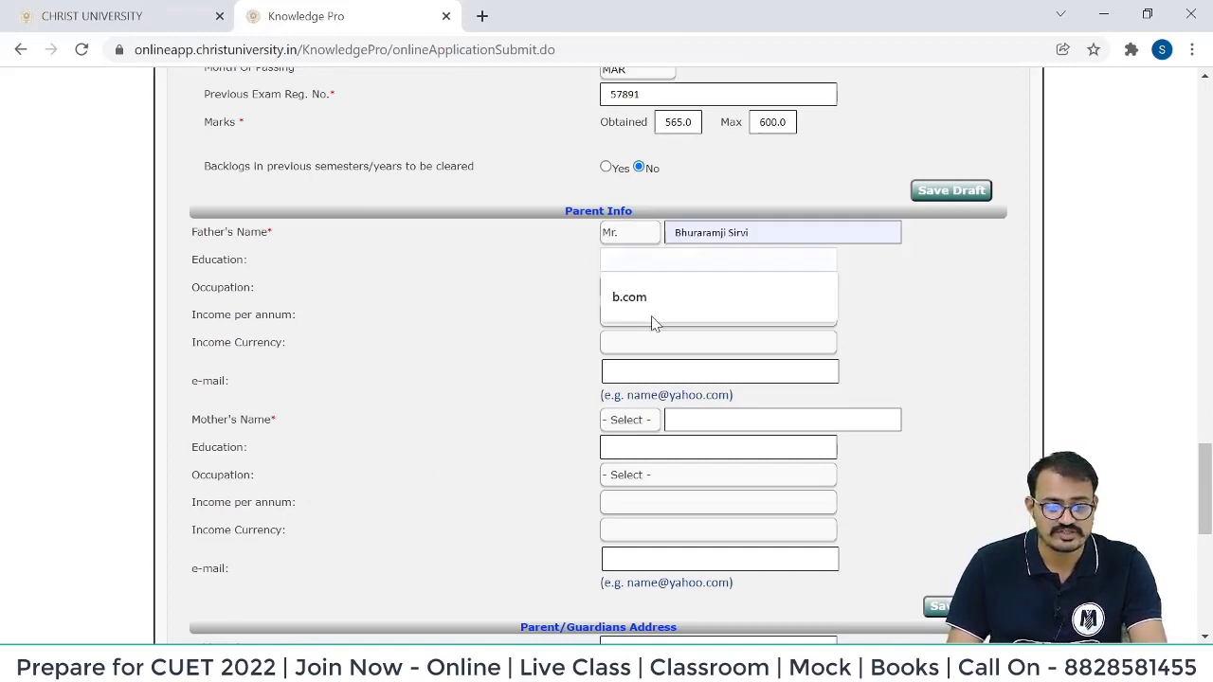
pyautogui.click(653, 303)
pyautogui.click(655, 288)
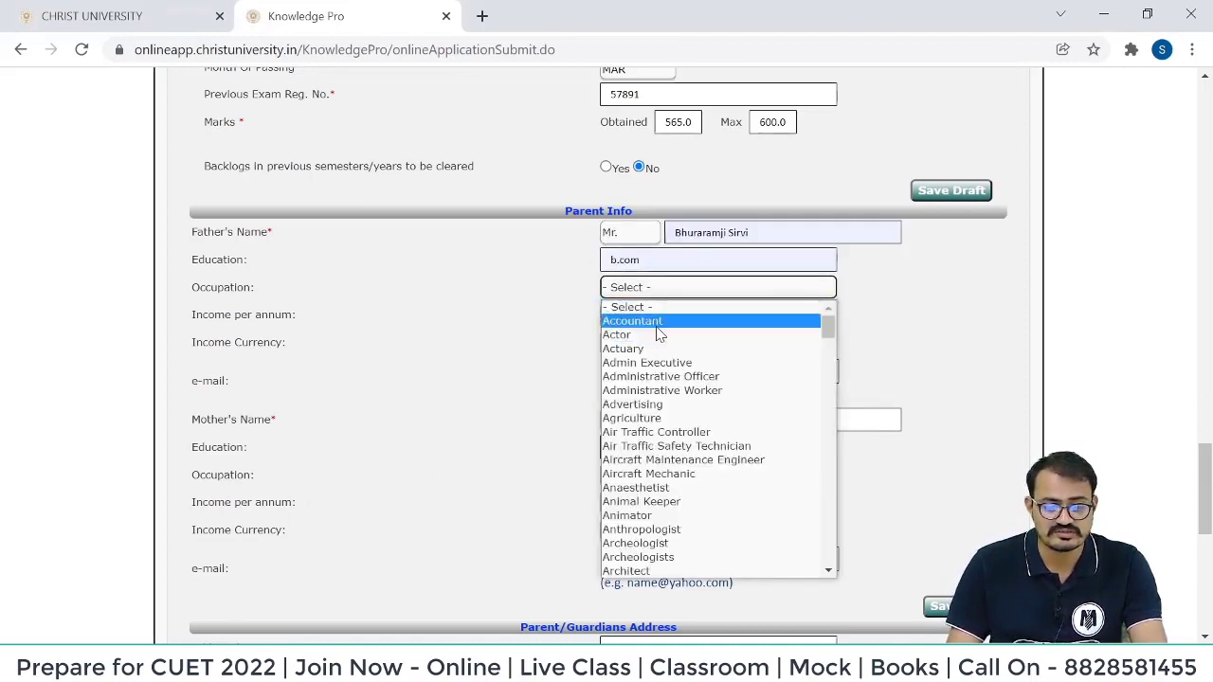
pyautogui.click(630, 320)
pyautogui.click(649, 318)
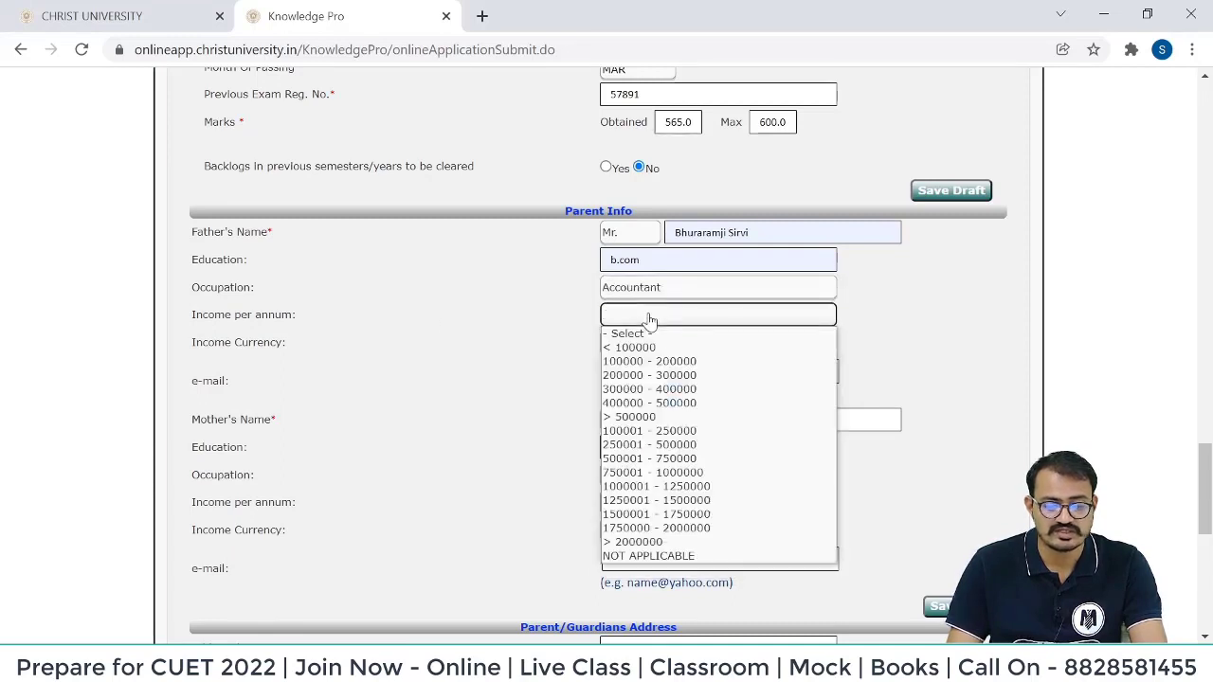
pyautogui.click(655, 388)
pyautogui.click(633, 344)
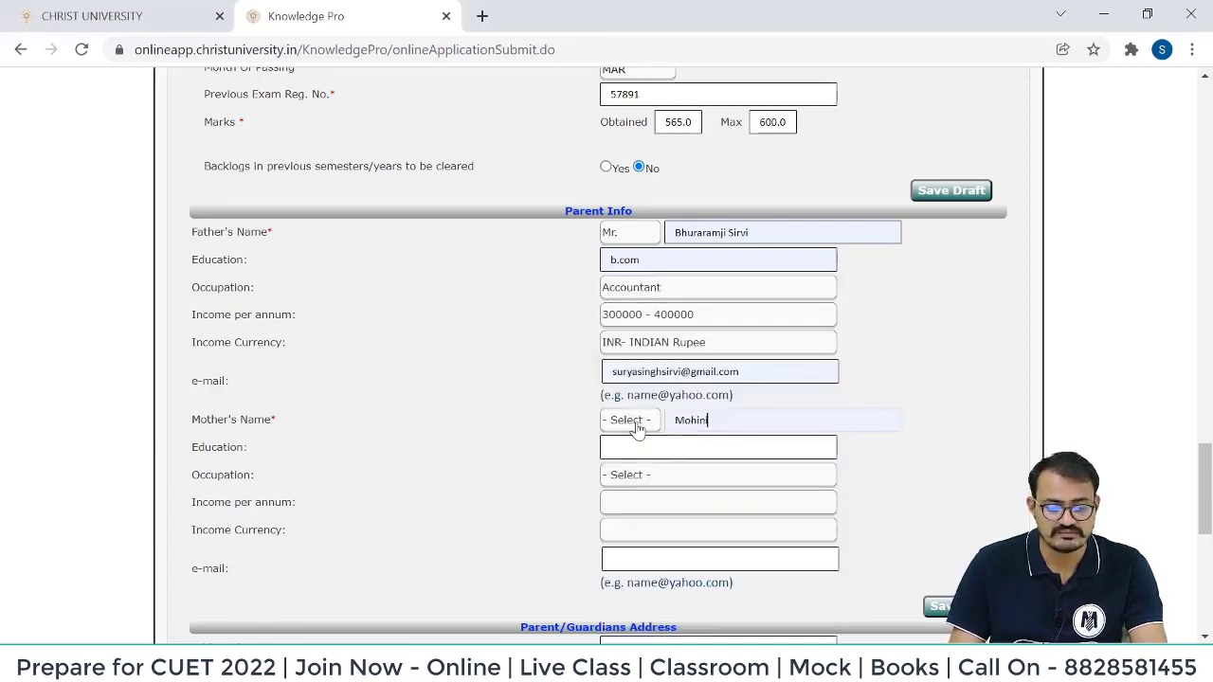
pyautogui.click(624, 419)
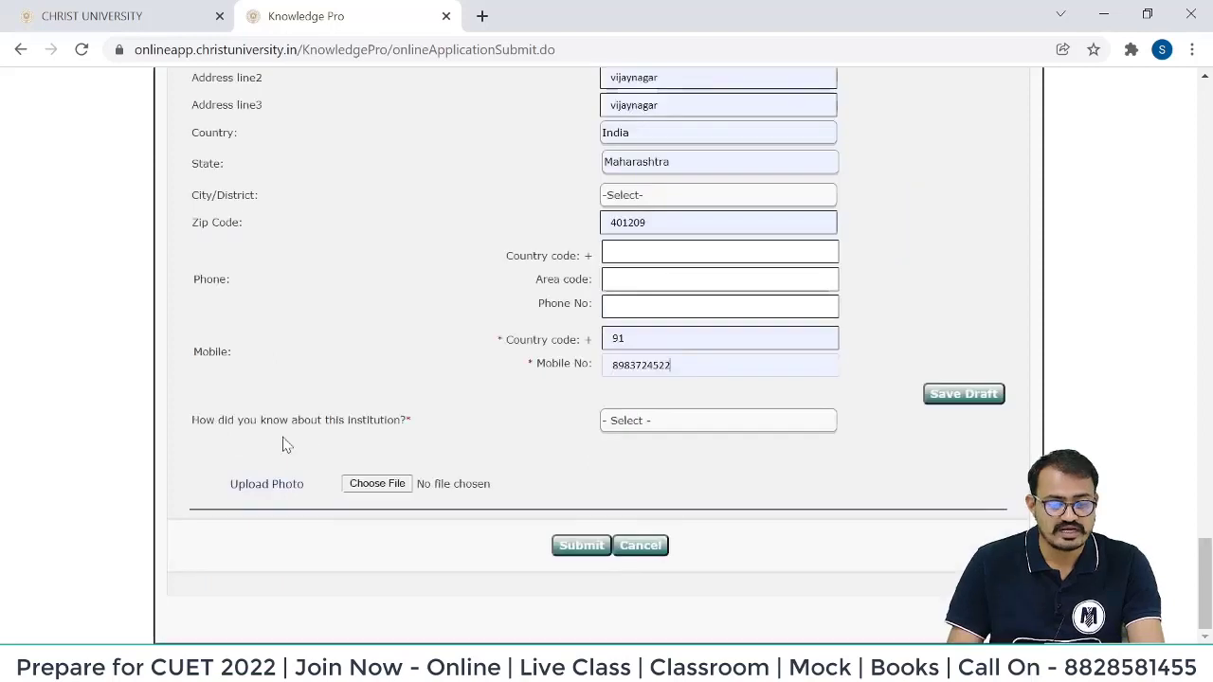
# Set 'How did you know us' to Facebook and submit the application form.
pyautogui.click(669, 424)
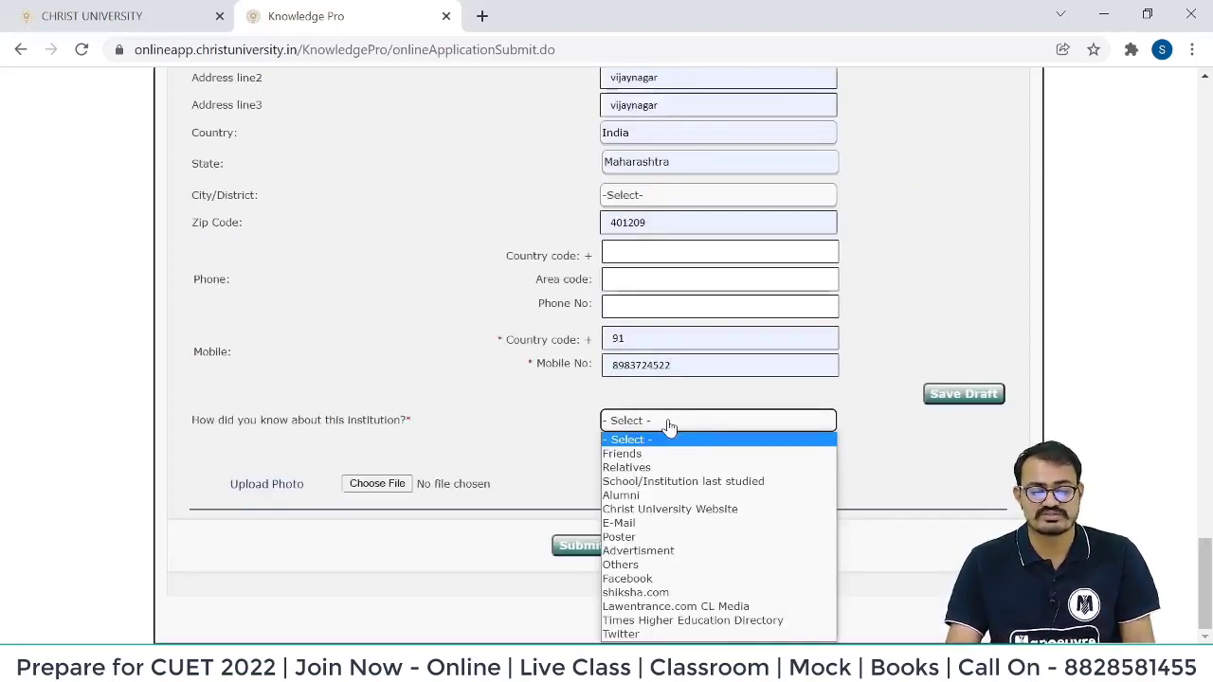
pyautogui.click(697, 485)
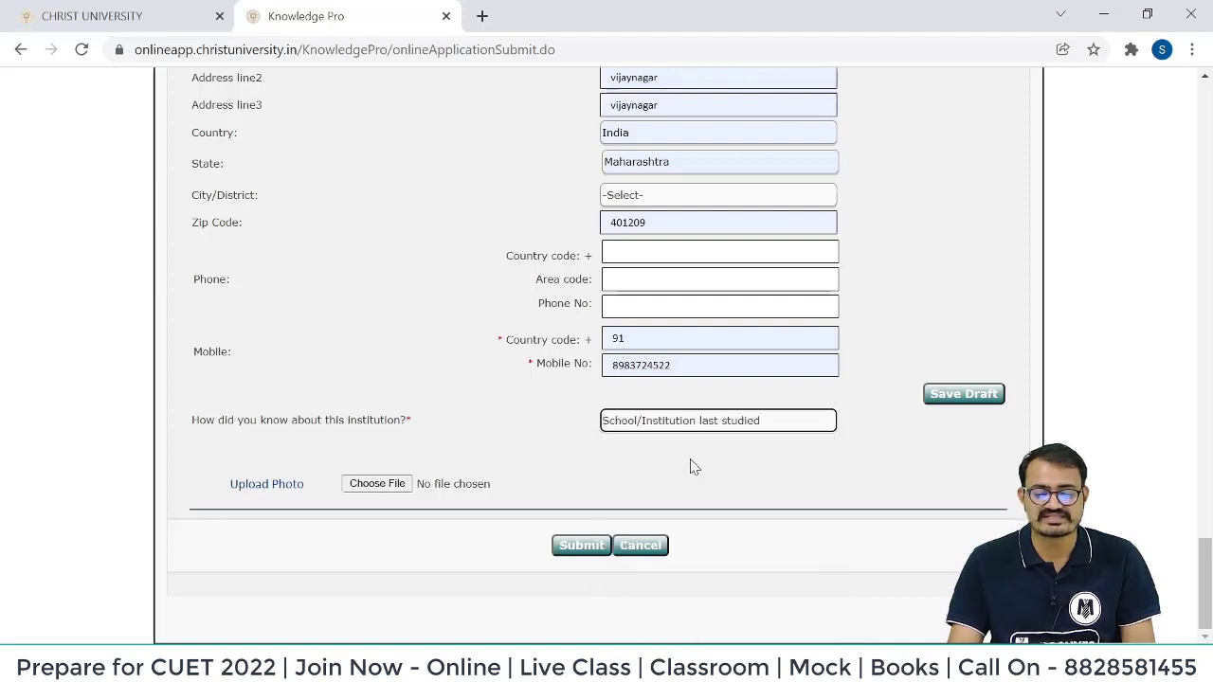
pyautogui.click(730, 426)
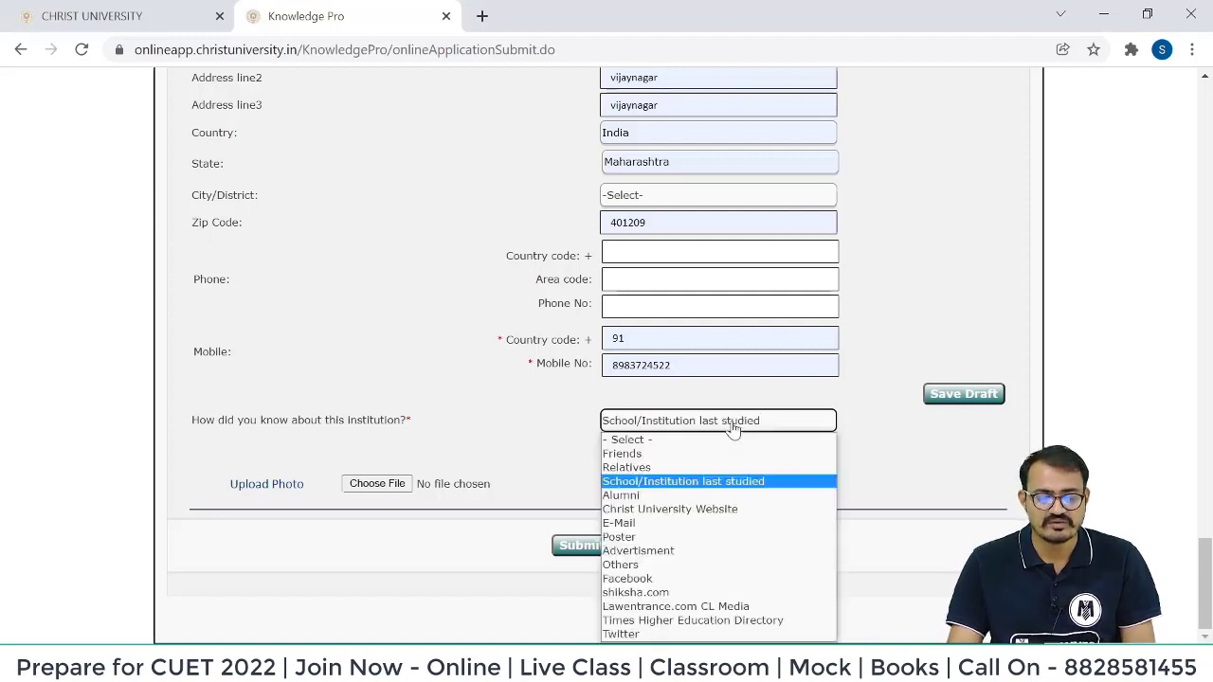
pyautogui.click(685, 579)
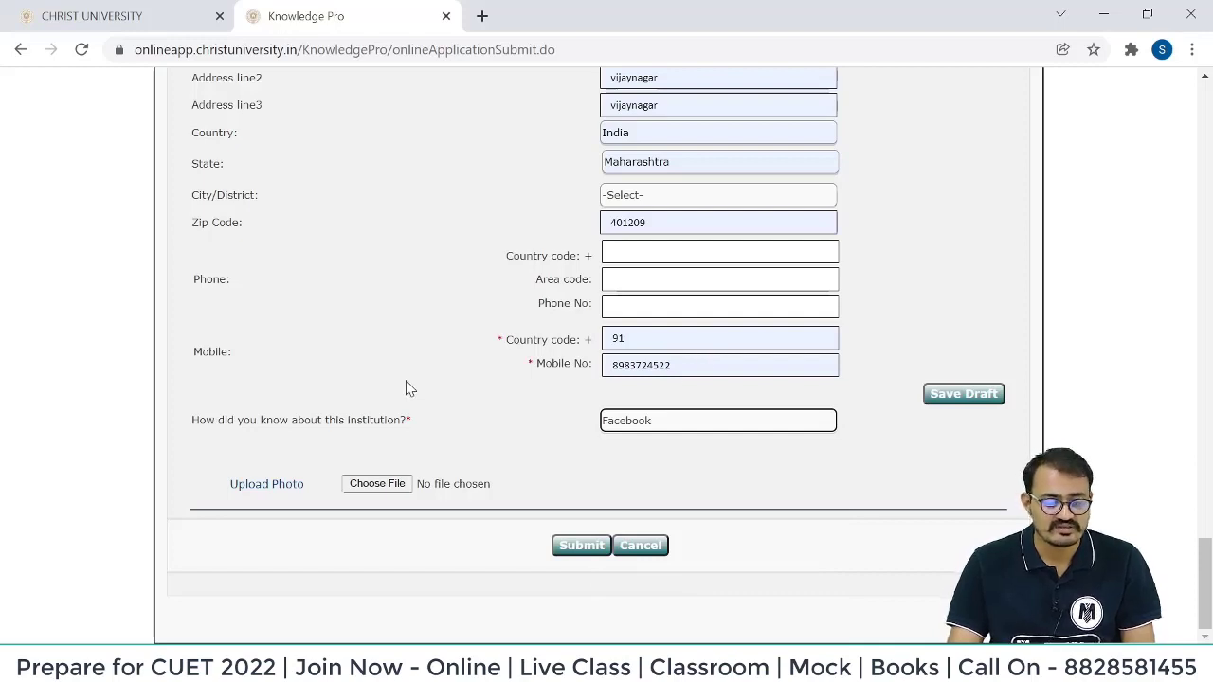
pyautogui.click(377, 486)
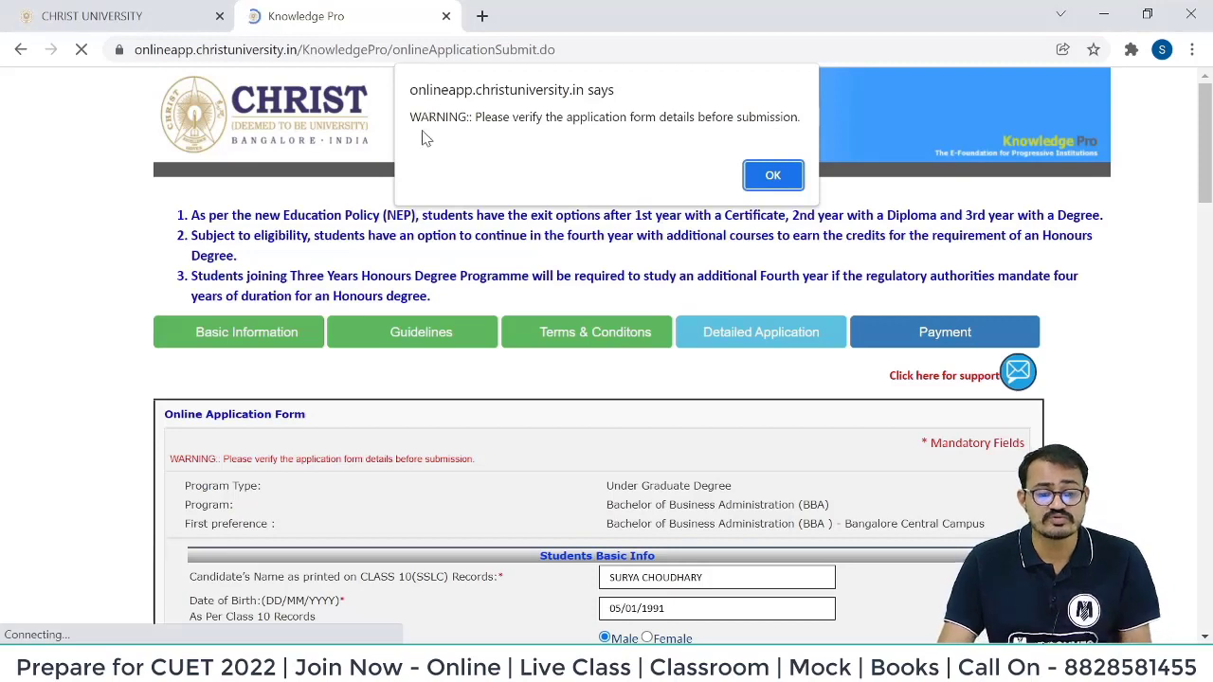
# Acknowledge the 'Please verify the application form details' warning to reach Payment Details.
pyautogui.moveTo(484, 118); pyautogui.dragTo(799, 135)
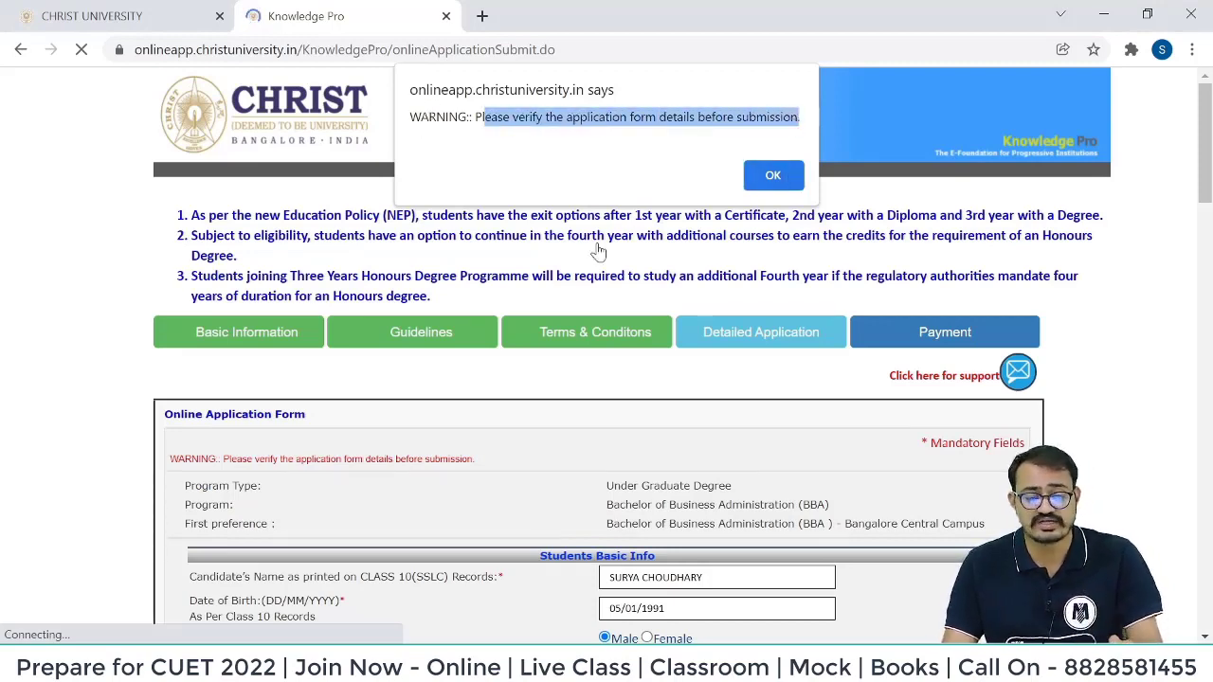
pyautogui.click(773, 177)
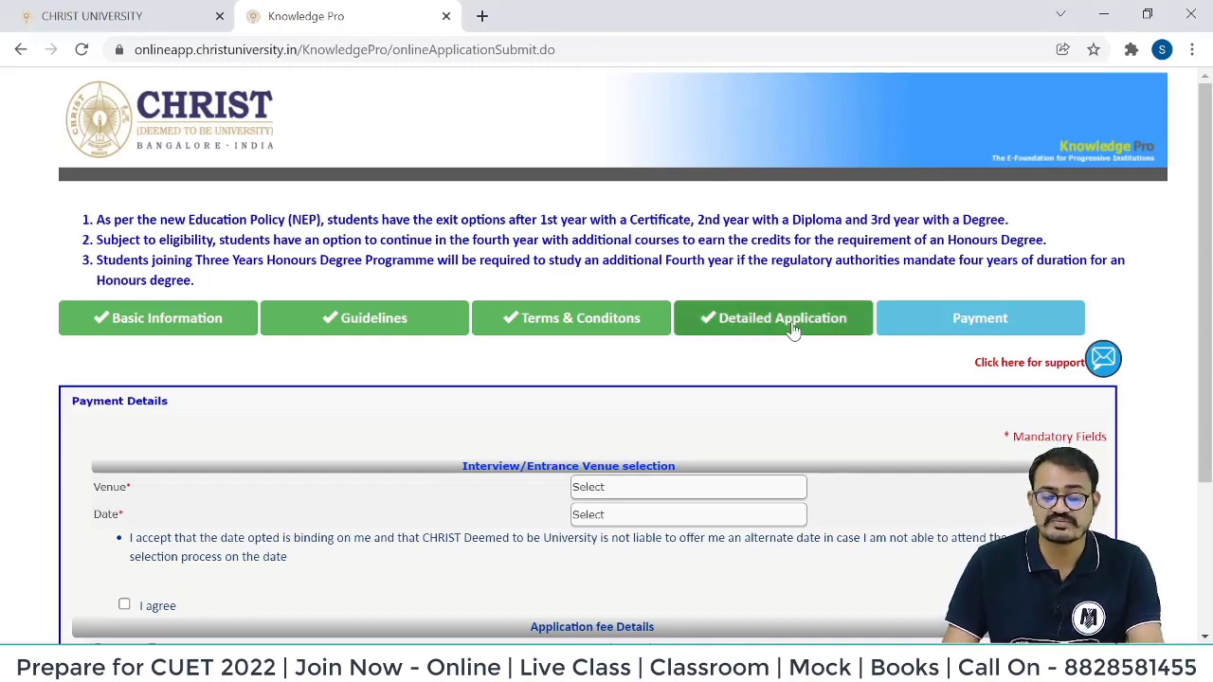
pyautogui.scroll(-1, 485, 421)
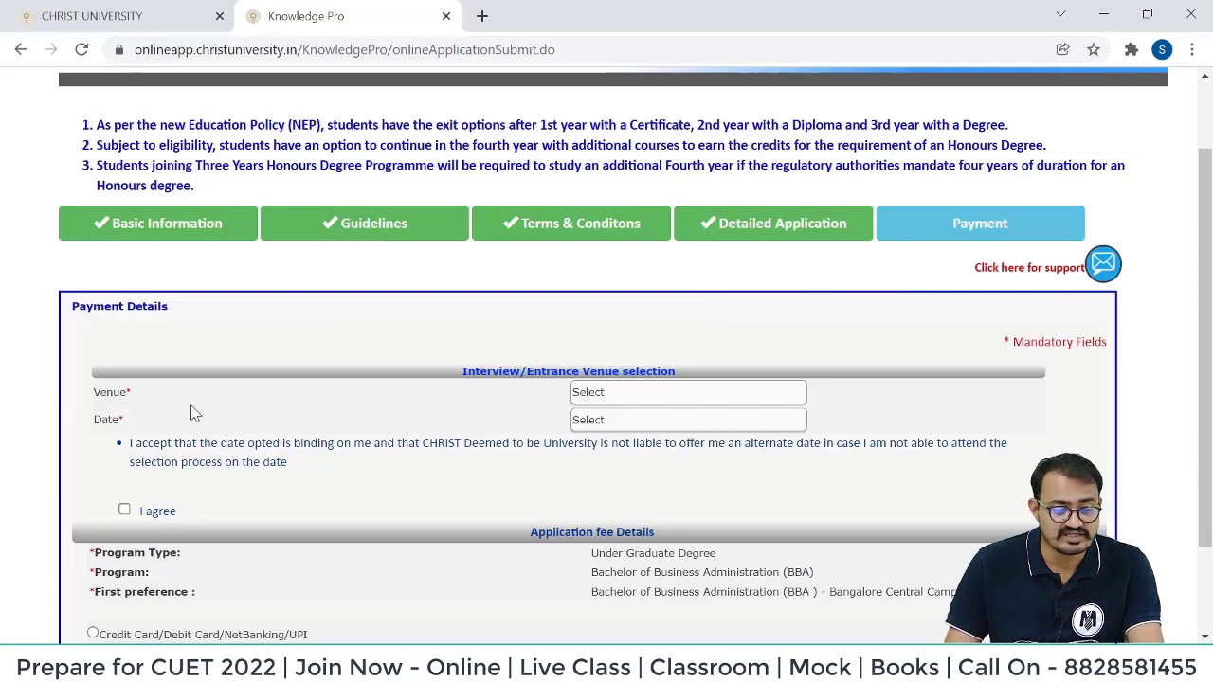
# Choose Online Selection Process as venue on 08/05/2022 and agree to the date declaration.
pyautogui.click(631, 397)
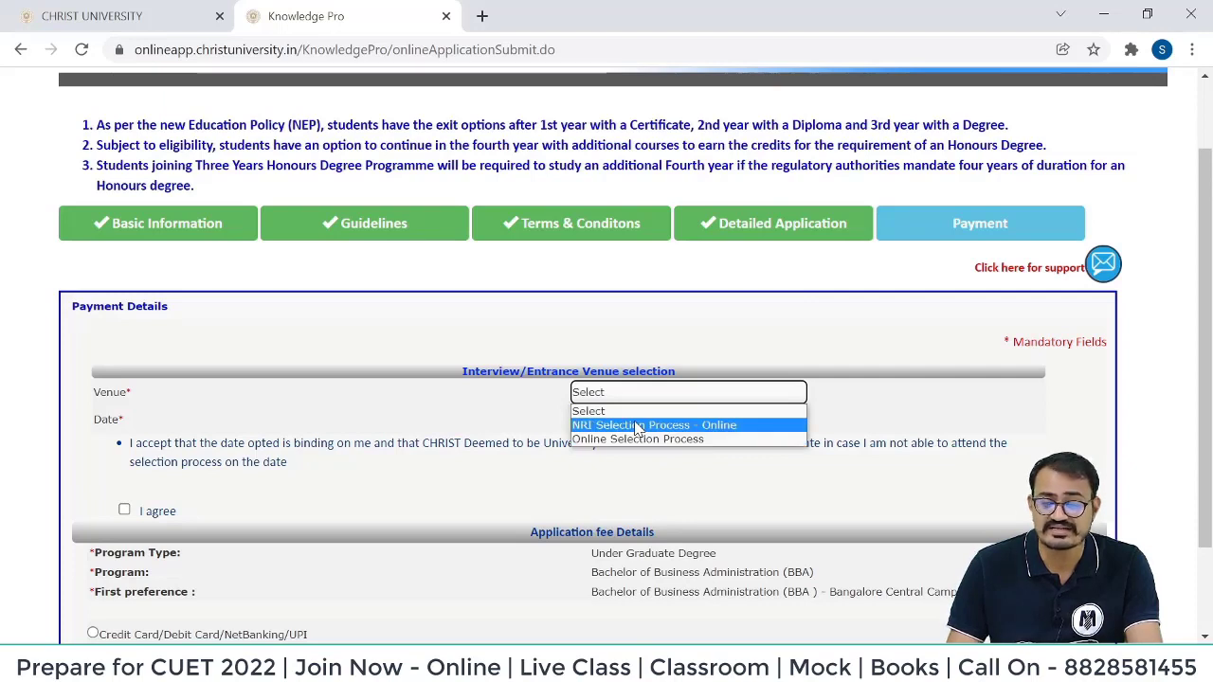
pyautogui.click(637, 439)
pyautogui.click(621, 396)
pyautogui.click(630, 438)
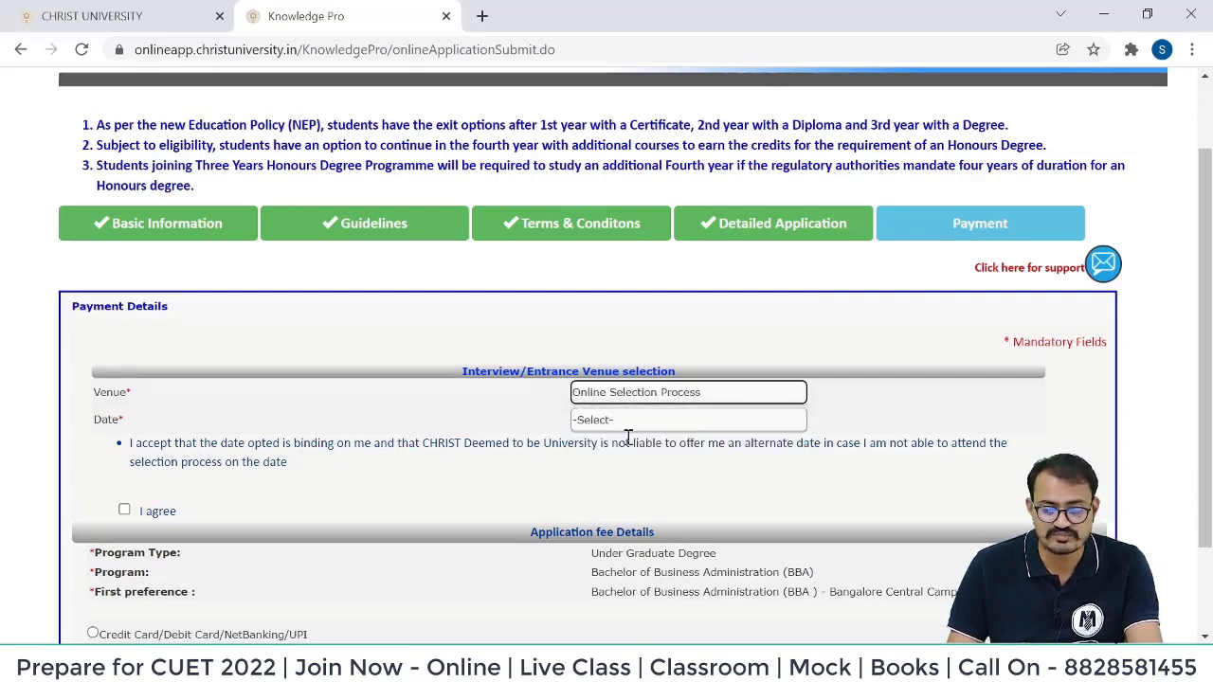
pyautogui.click(604, 425)
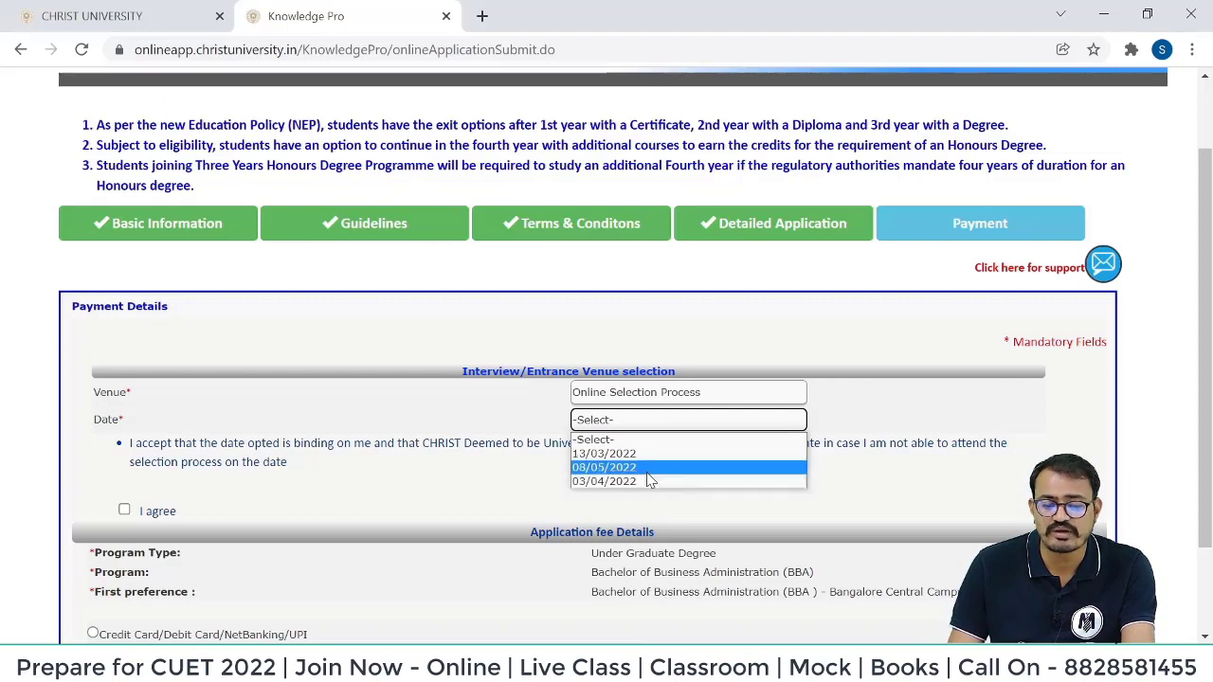
pyautogui.click(652, 468)
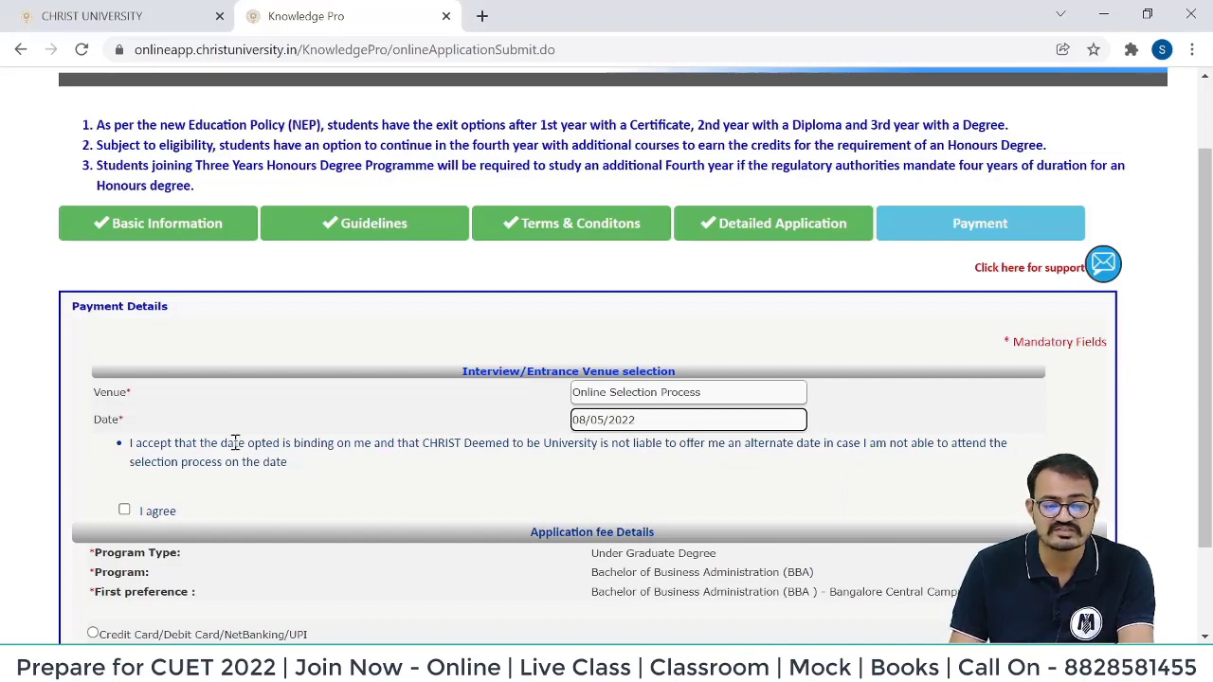
pyautogui.scroll(-1, 251, 462)
pyautogui.click(664, 302)
pyautogui.click(664, 350)
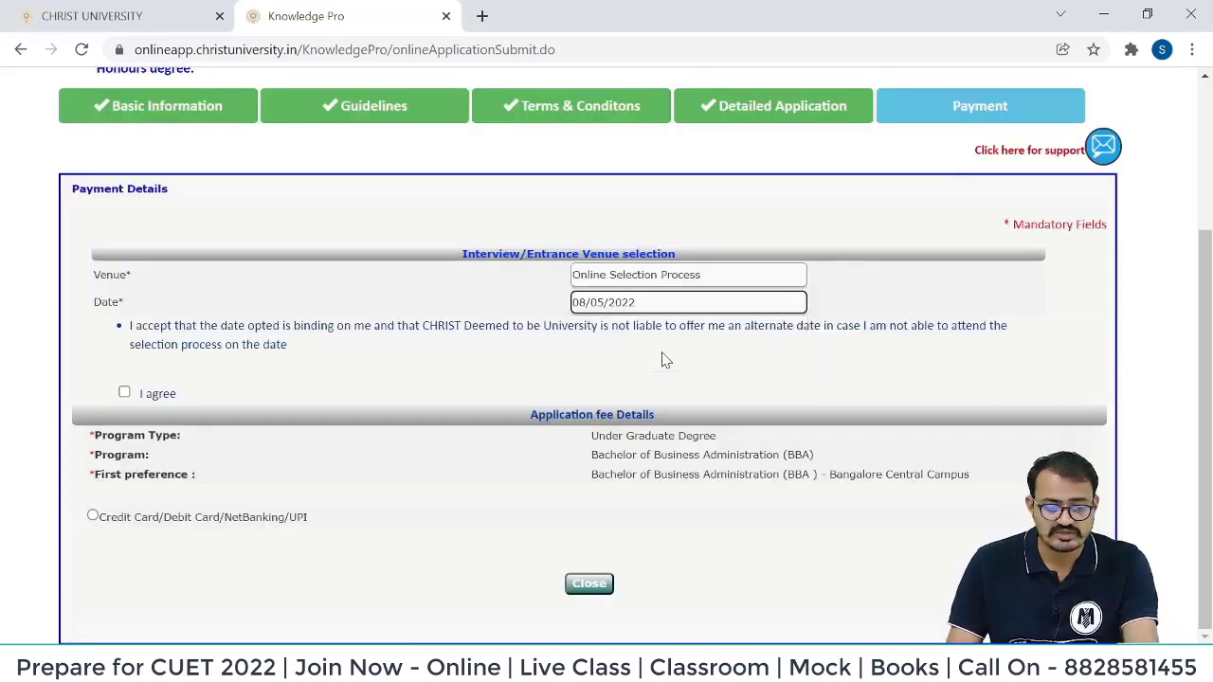
pyautogui.click(124, 391)
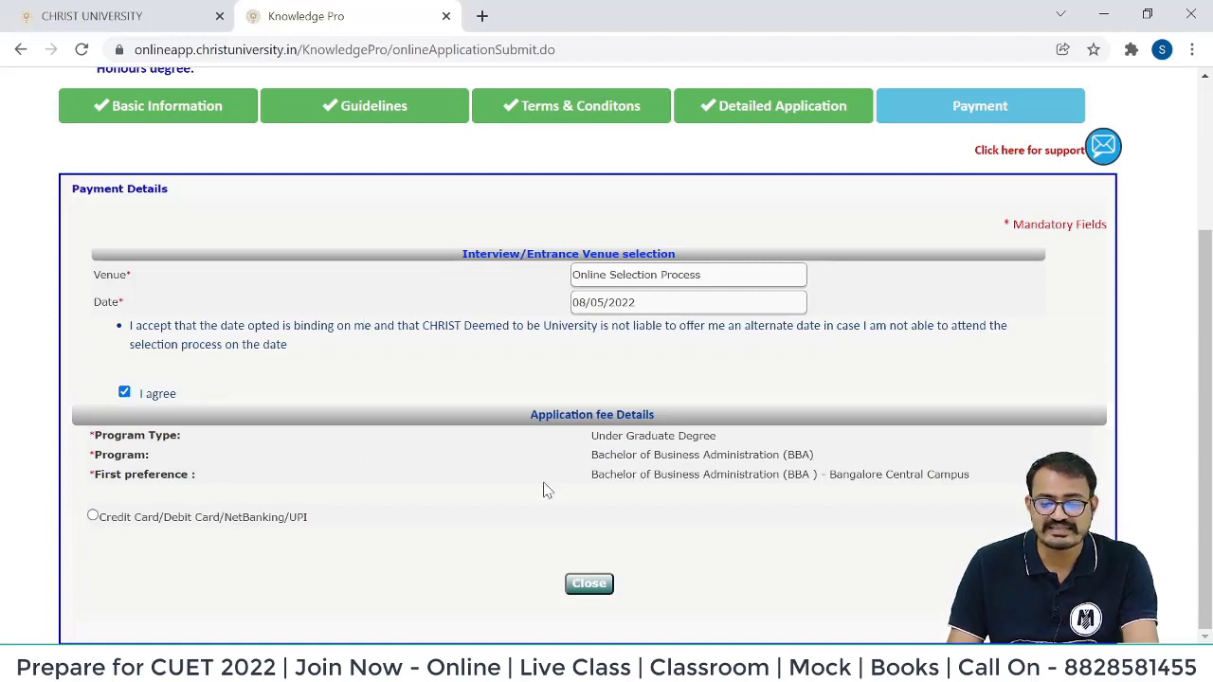
# Pay the ₹1500 fee online by Credit Card/Debit Card/NetBanking/UPI, accepting the terms, opening BillDesk.
pyautogui.click(93, 516)
pyautogui.scroll(-2, 632, 455)
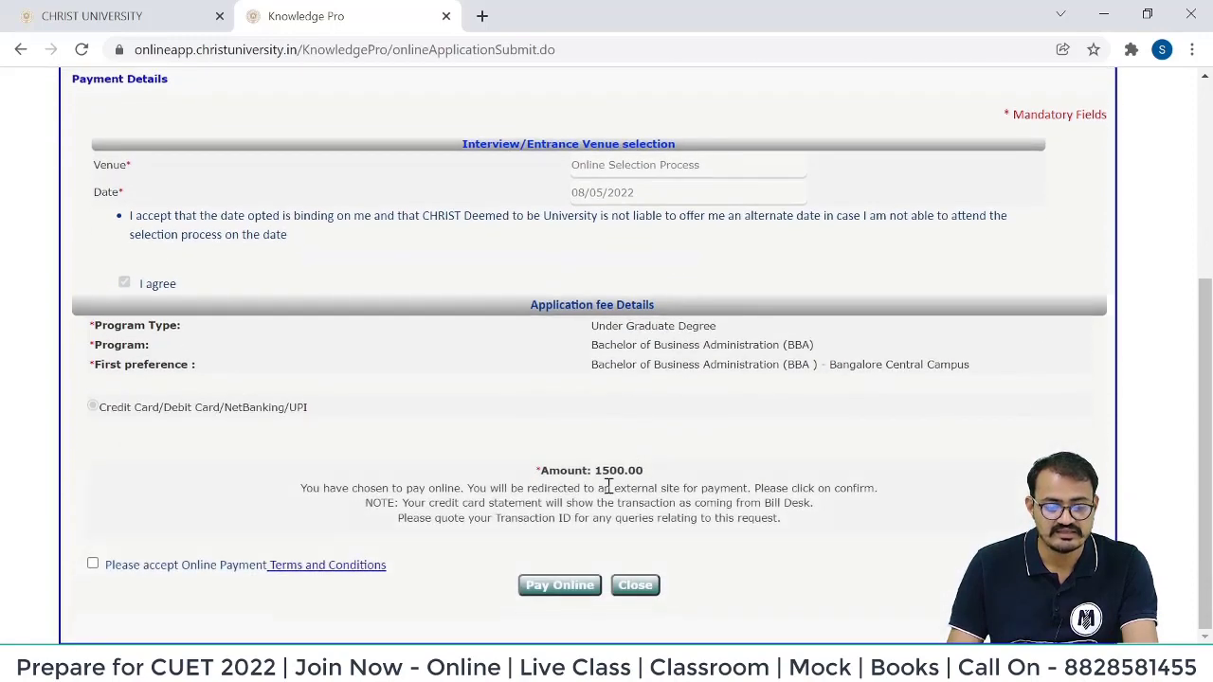
pyautogui.moveTo(596, 471); pyautogui.dragTo(667, 482)
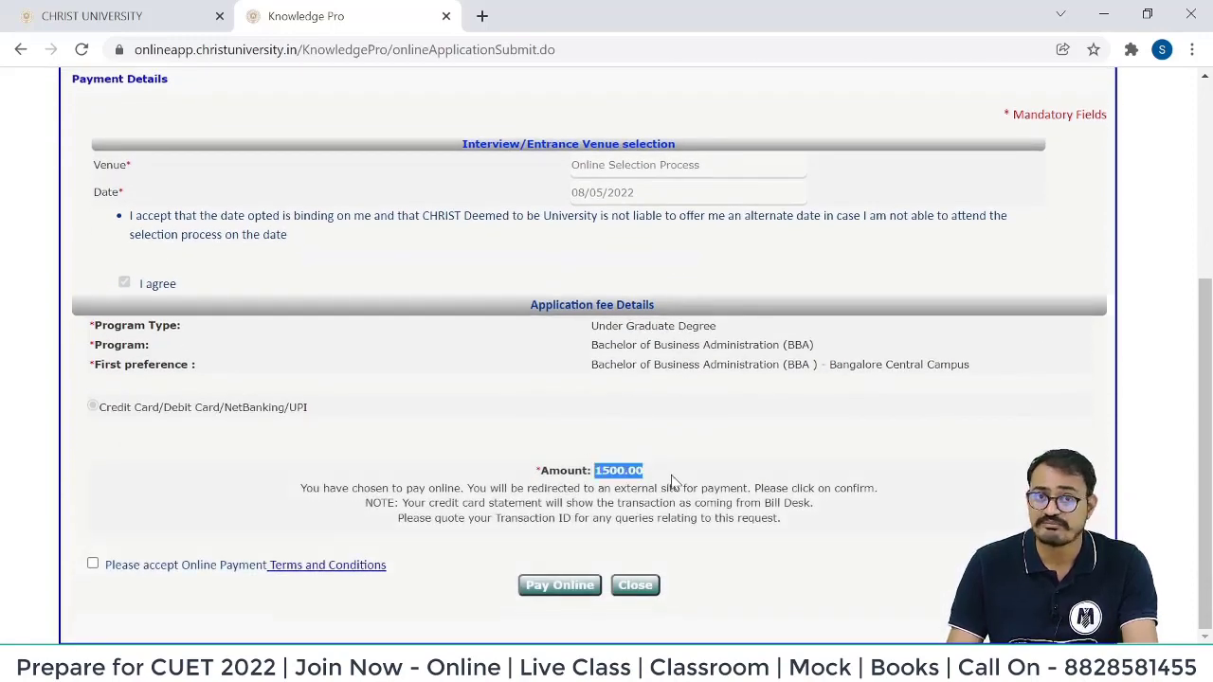
pyautogui.click(93, 564)
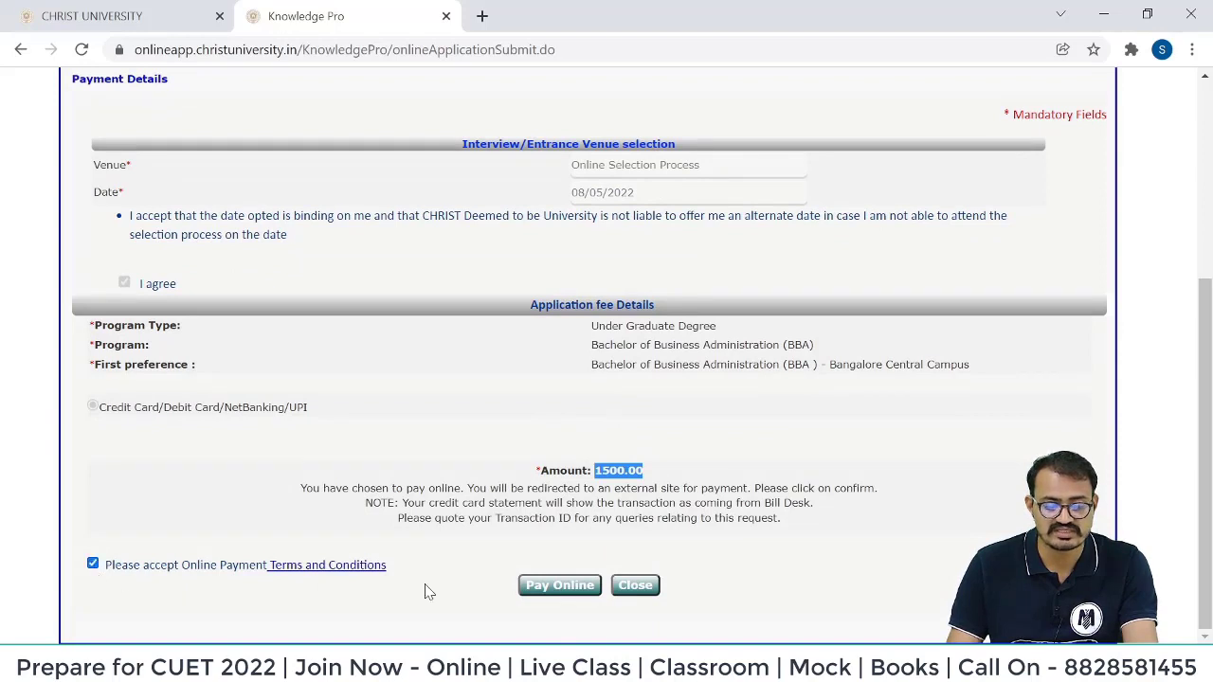
pyautogui.click(559, 587)
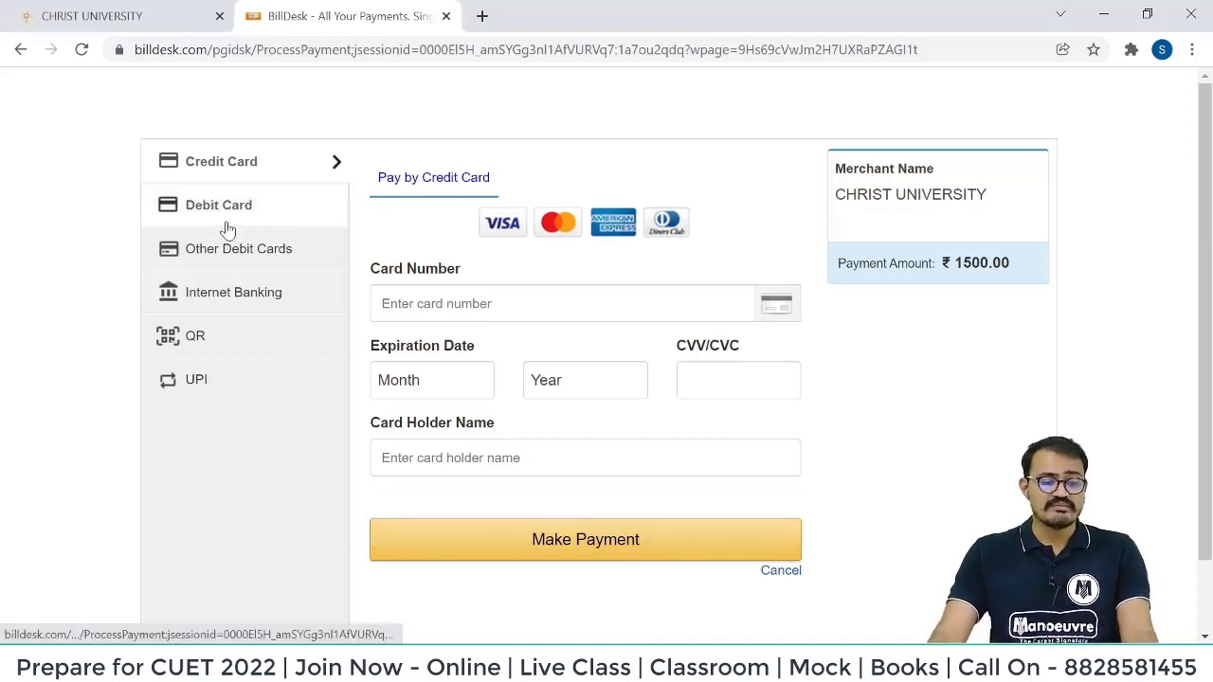
pyautogui.scroll(-1, 588, 450)
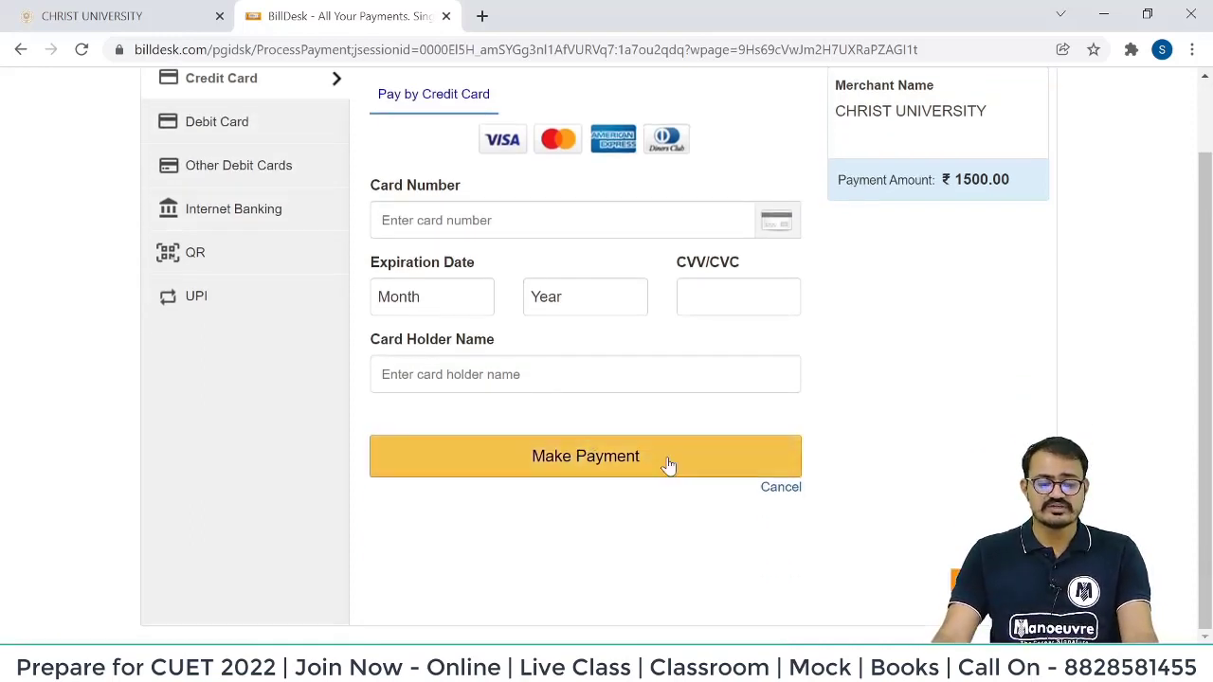